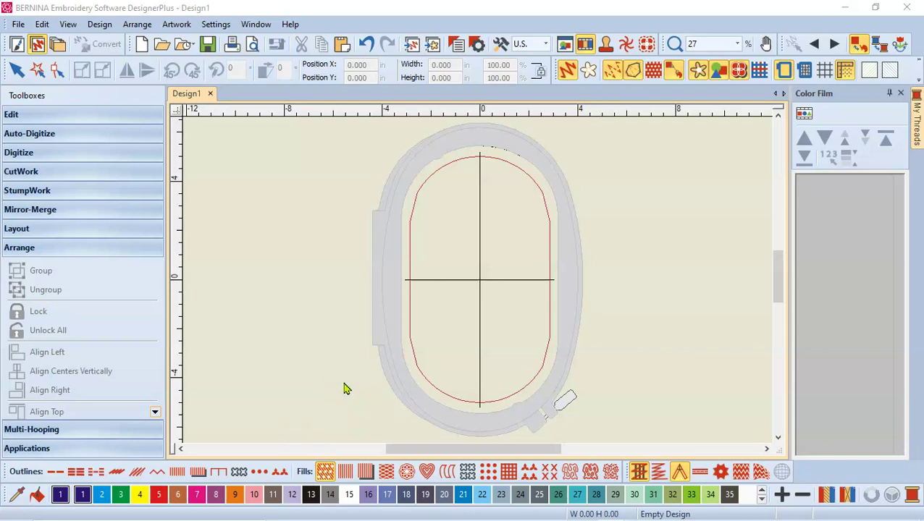
Bring the Felt Finger Puppets product page forward in Firefox.
click(321, 271)
mouse_move(408, 511)
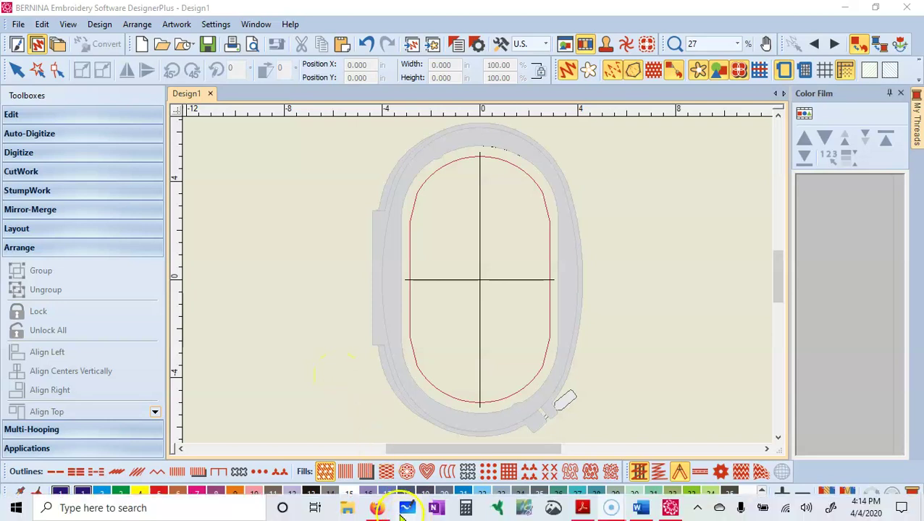
click(379, 508)
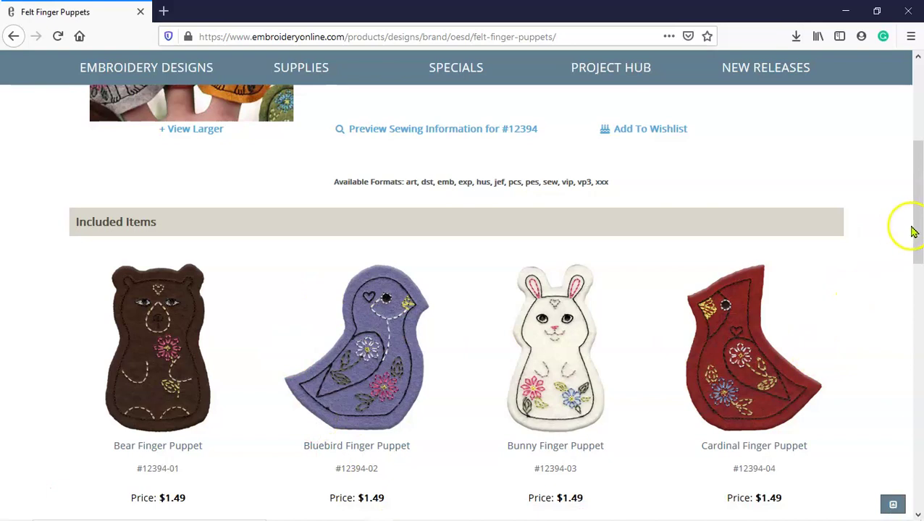
Scroll down to the Included Items grid showing the 10 individual puppet designs.
drag(917, 224, 920, 166)
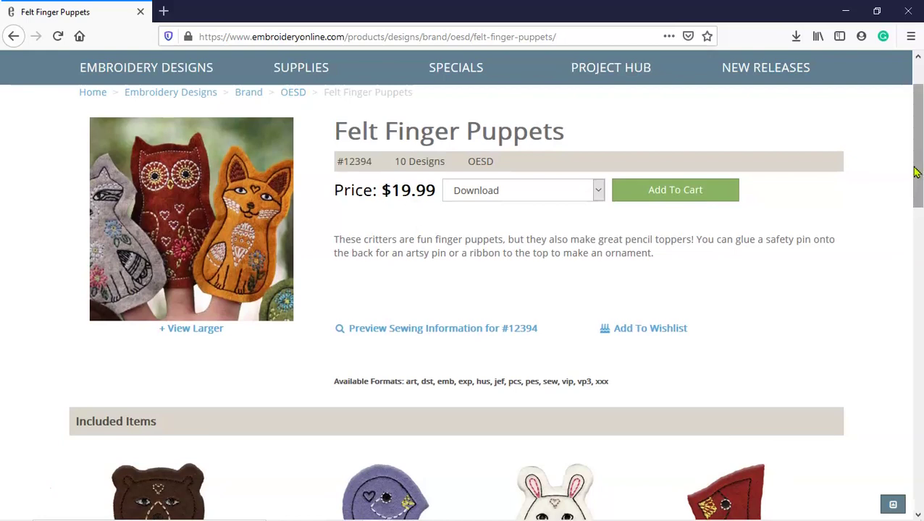
drag(920, 168, 920, 141)
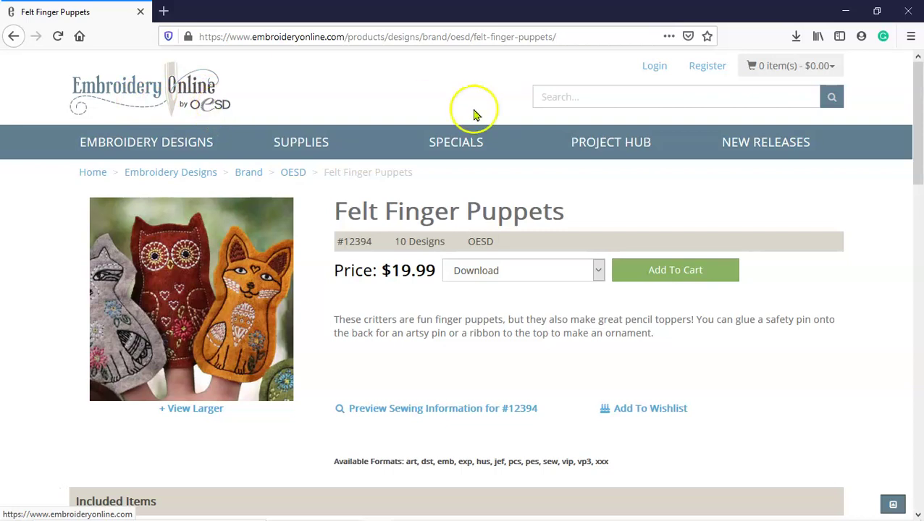
drag(919, 110, 912, 240)
mouse_move(182, 505)
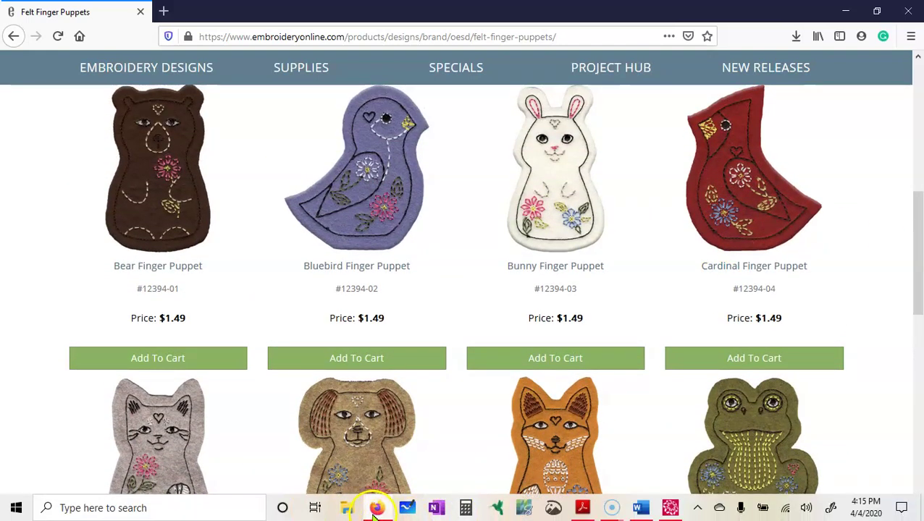
mouse_move(374, 513)
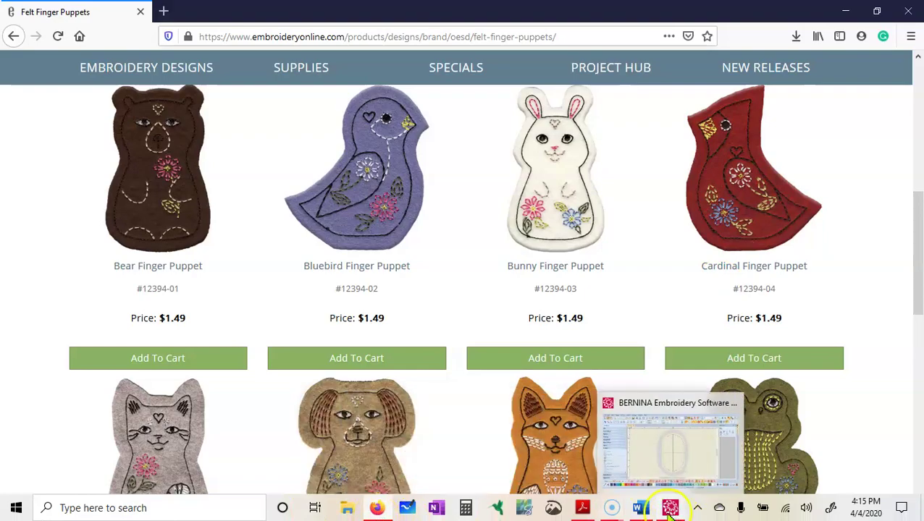
In BERNINA, open the Embroidery Library's Felt Finger Puppets folder and mark tile 12394-10.
click(693, 398)
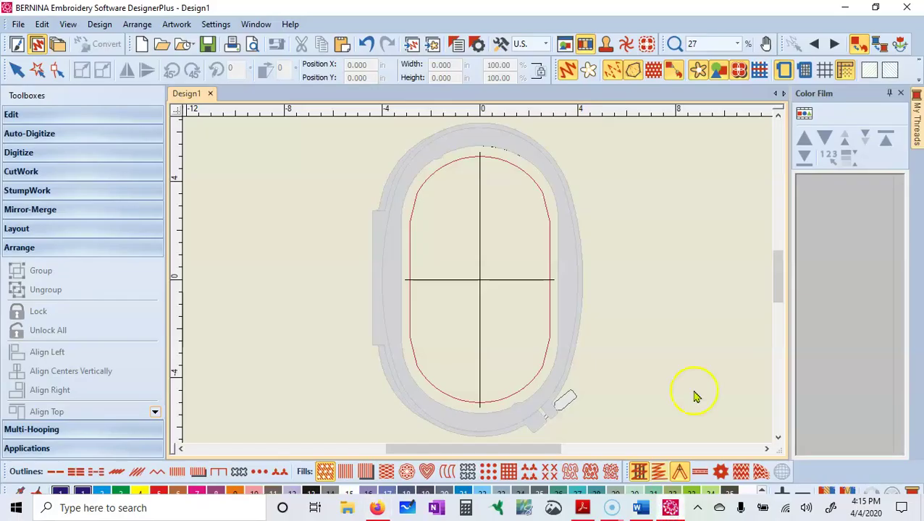
click(58, 46)
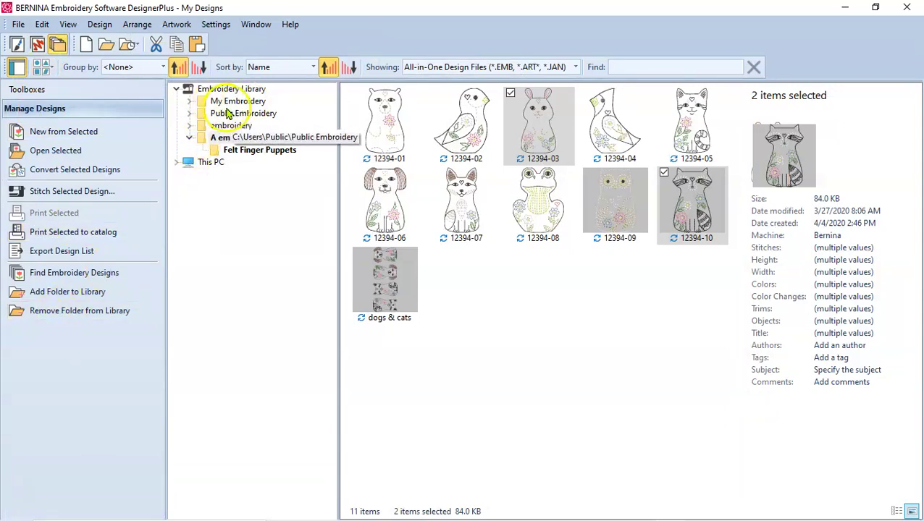
click(55, 292)
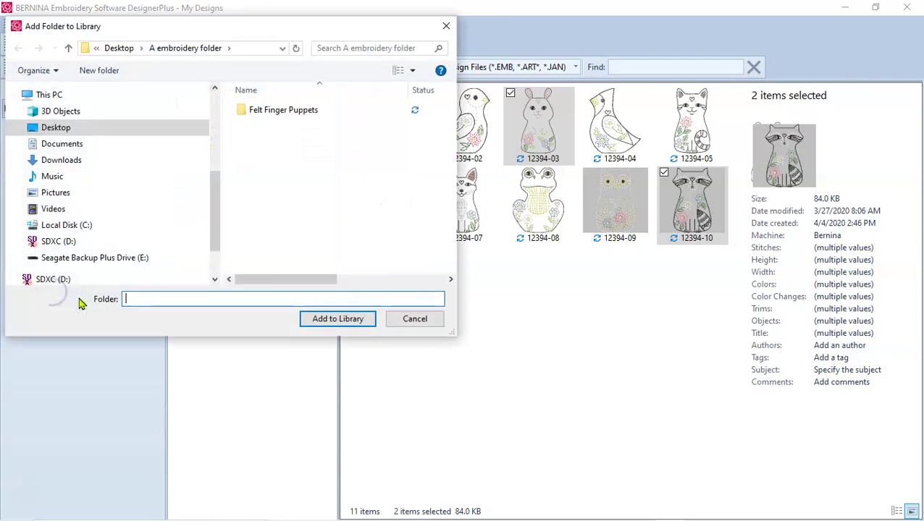
click(422, 319)
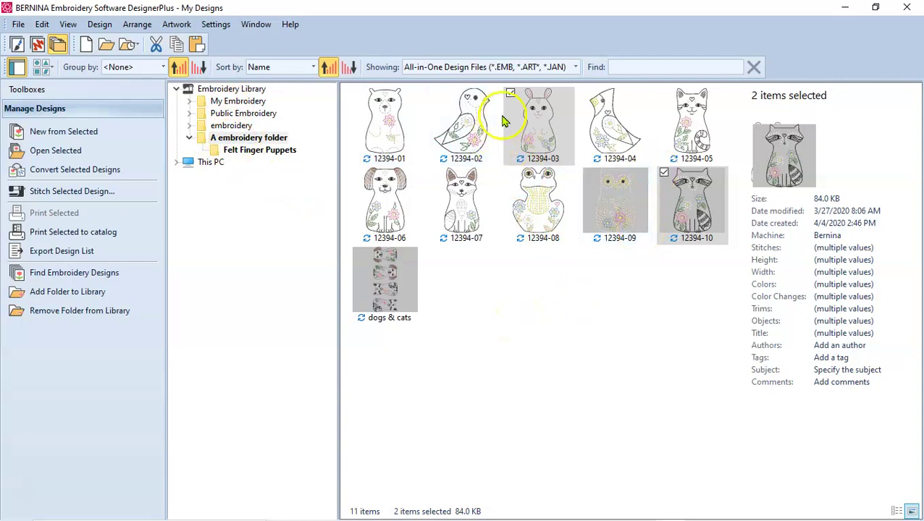
click(680, 175)
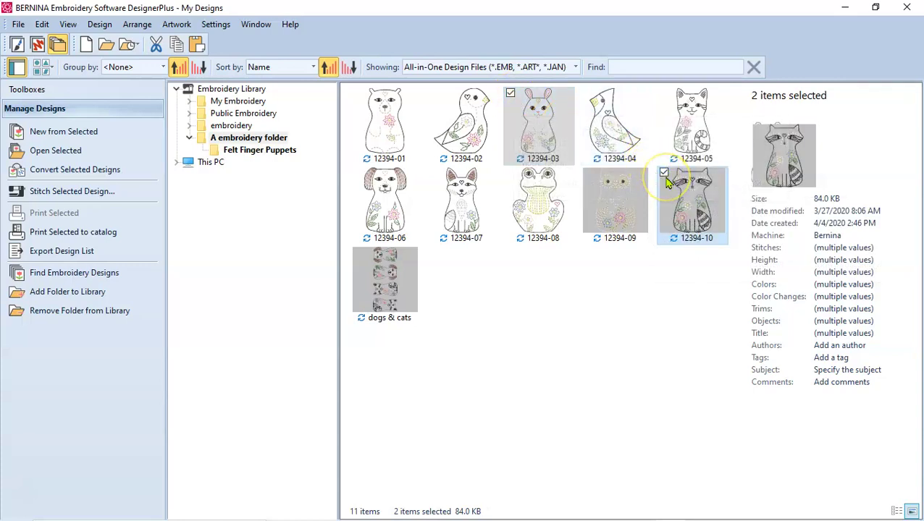
mouse_move(667, 183)
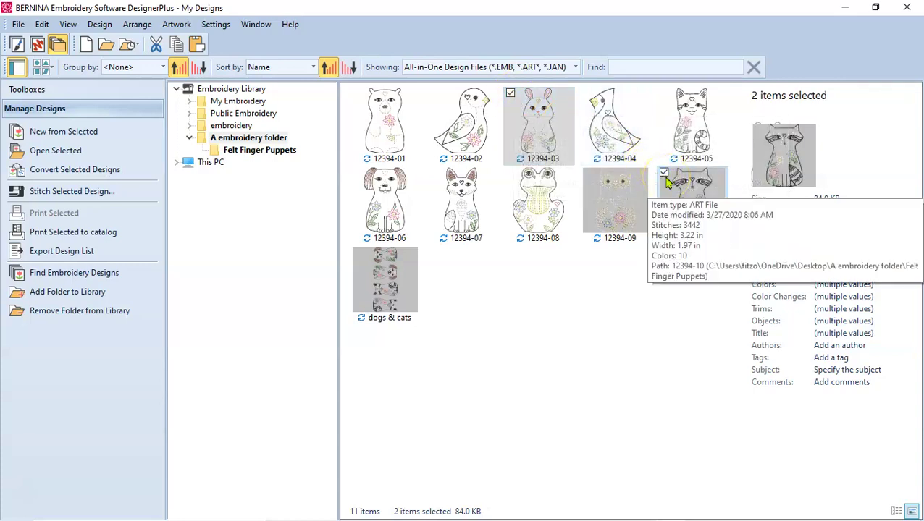
Create Design4 and Design5 from the marked puppets, check both, then go back to the library.
click(51, 137)
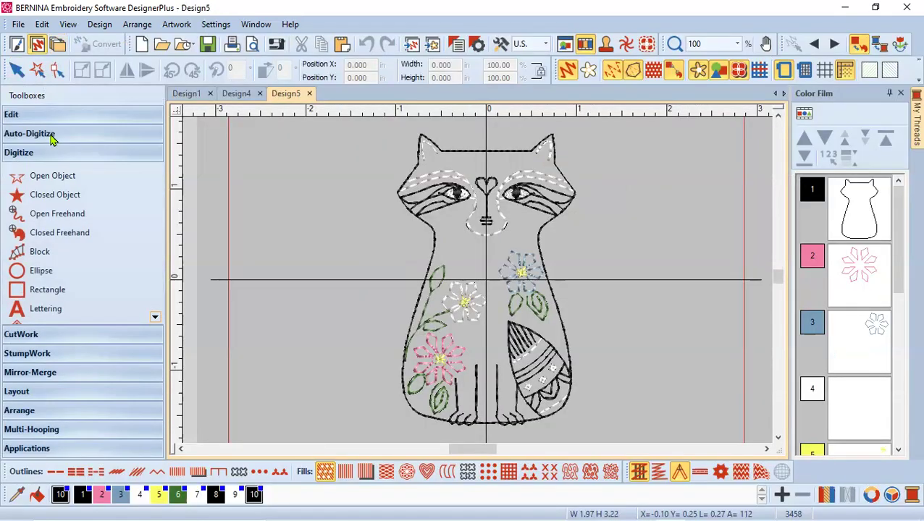
click(244, 95)
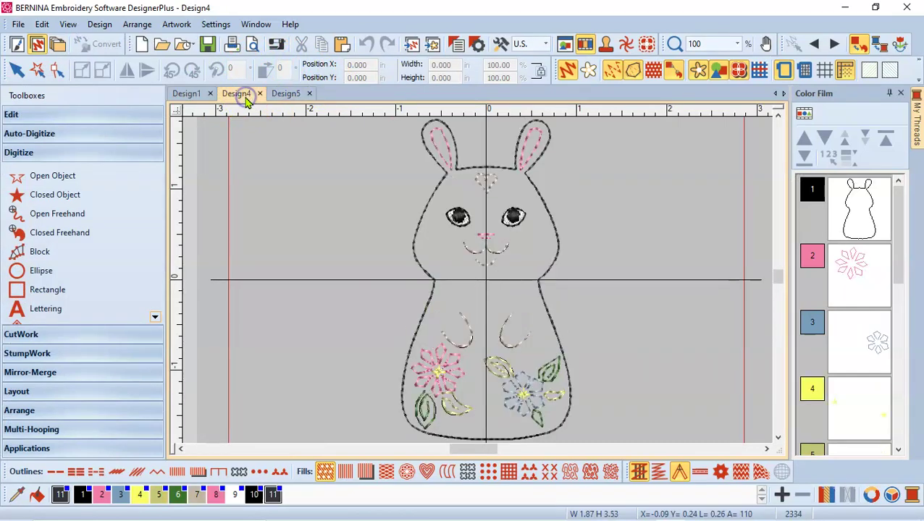
click(288, 95)
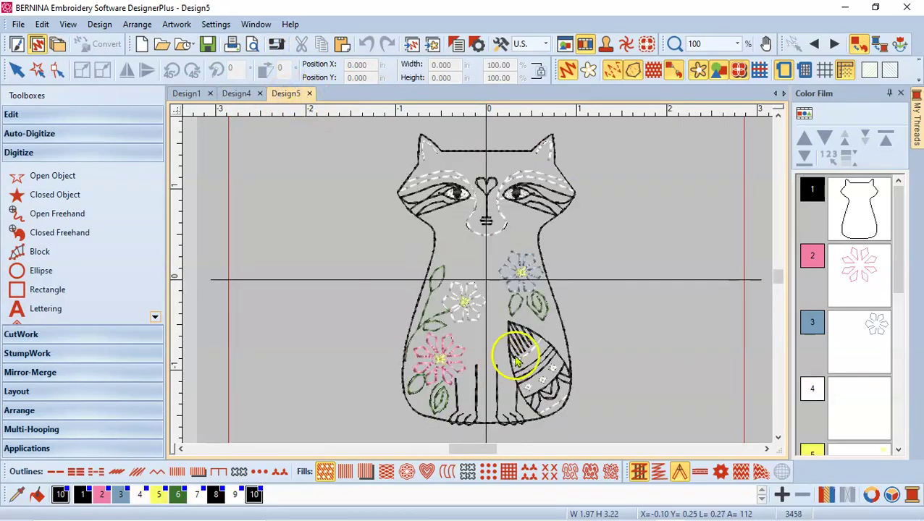
click(244, 95)
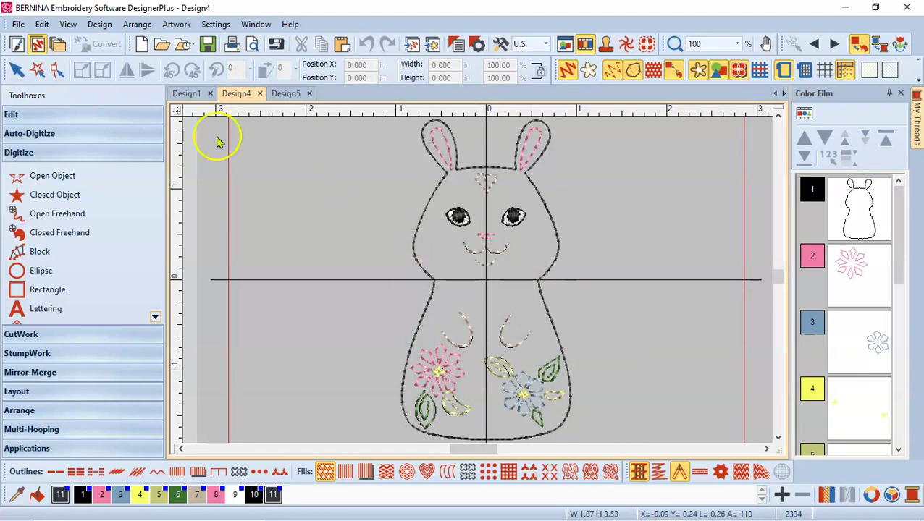
click(58, 44)
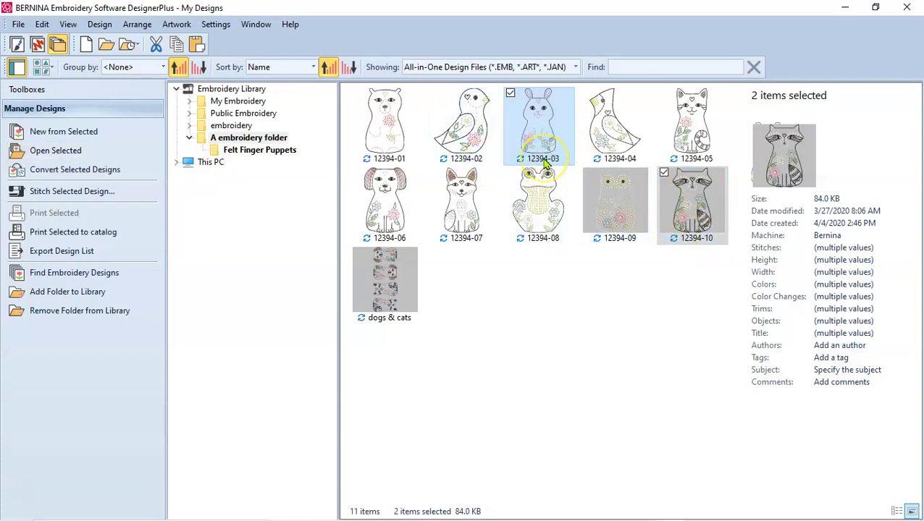
Open the original 12394-03 and 12394-10 files, then close both tabs to land on Design4.
click(56, 151)
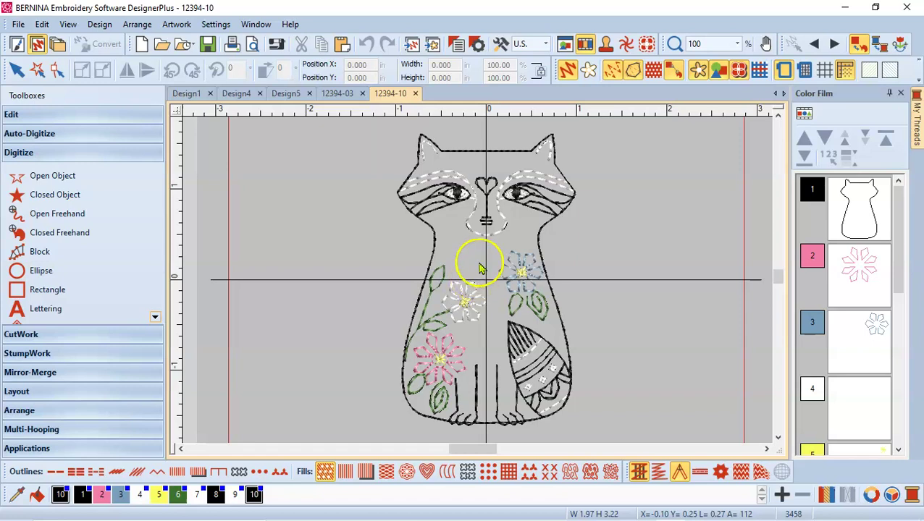
click(415, 93)
click(363, 93)
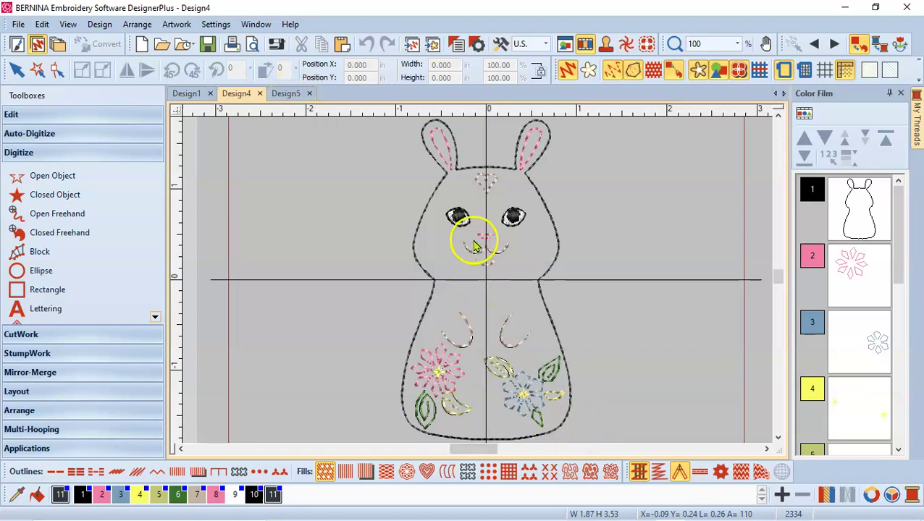
click(487, 184)
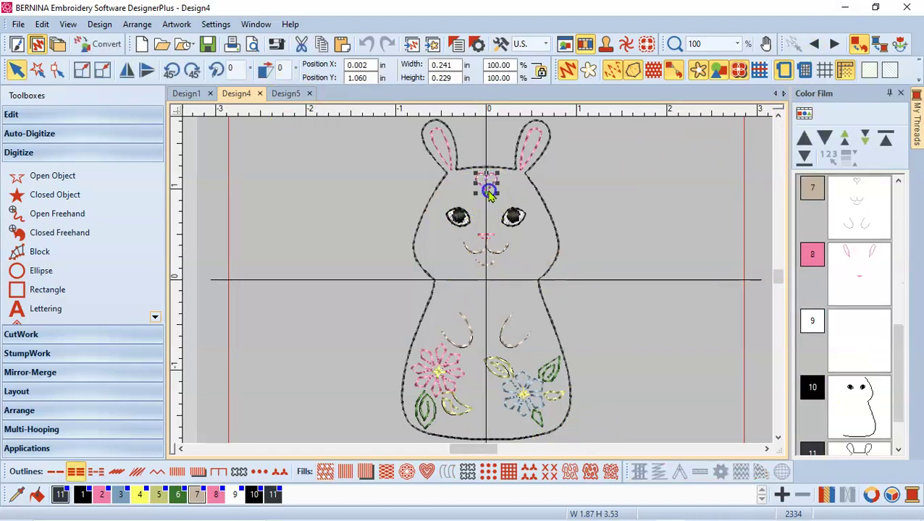
click(533, 144)
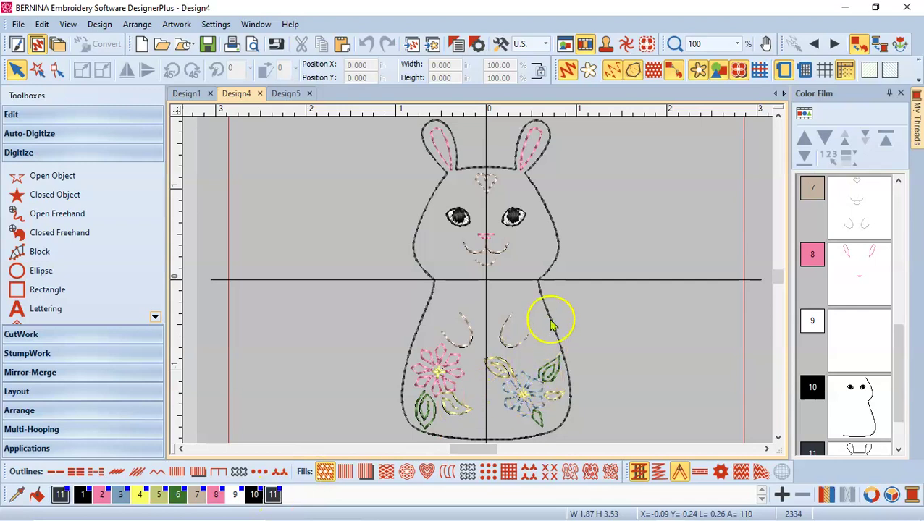
click(284, 94)
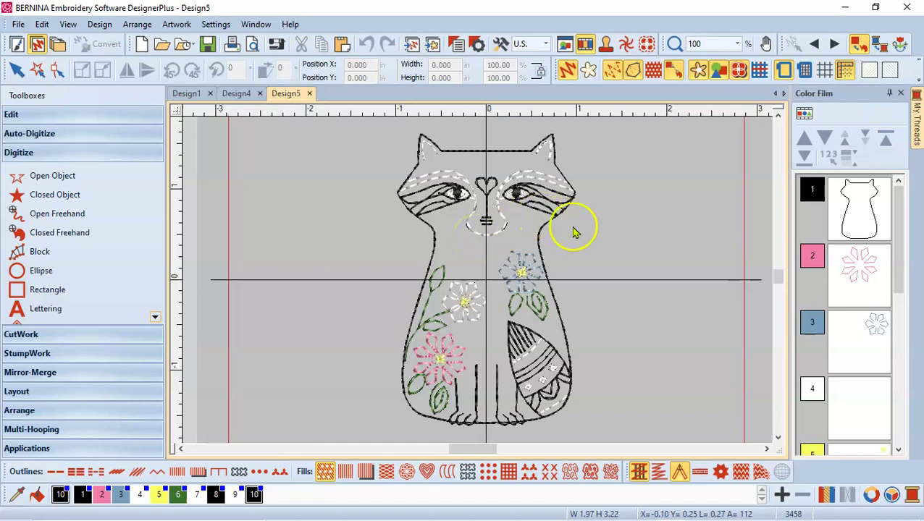
scroll(583, 241, down, 1)
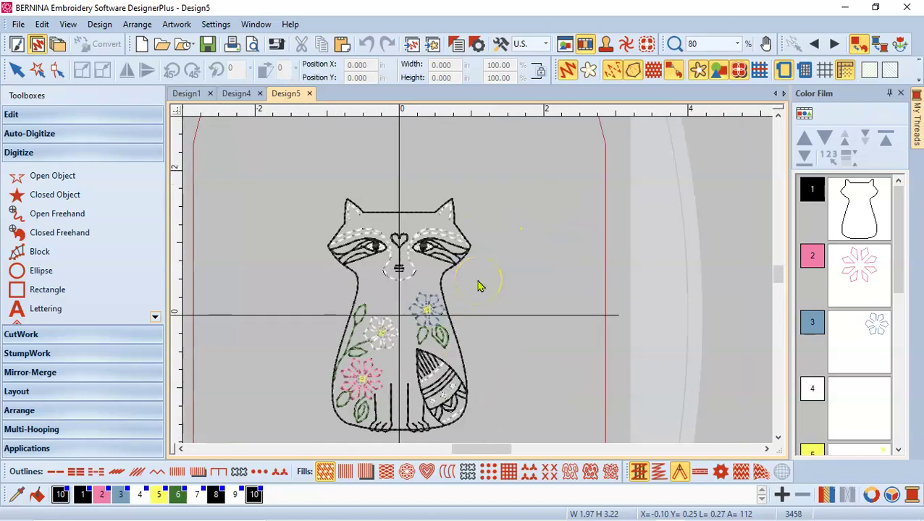
drag(778, 275, 781, 277)
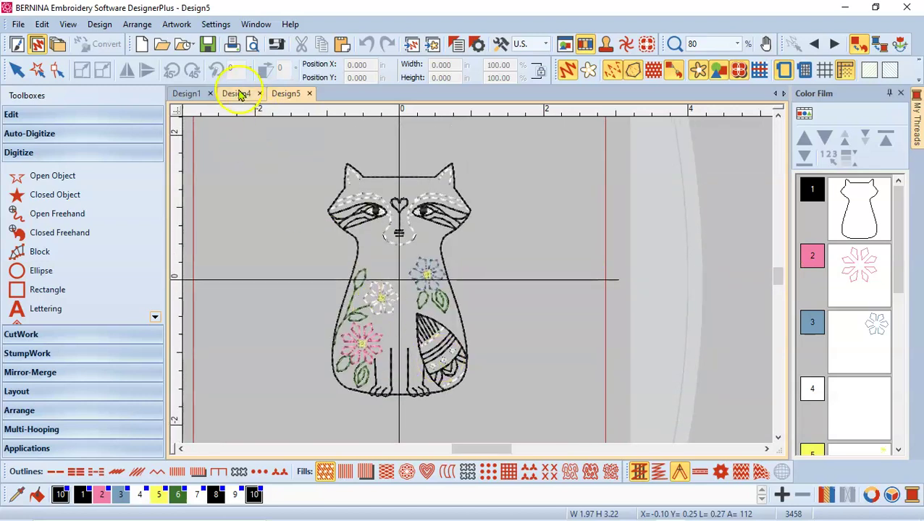
click(235, 99)
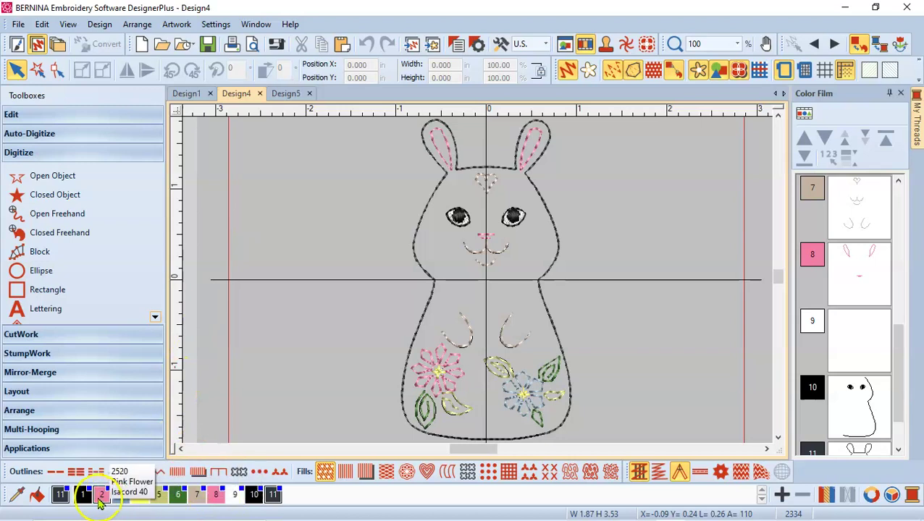
Pick the Ears and Nose thread colour, compare the bunny, and return to Design5's raccoon.
click(220, 498)
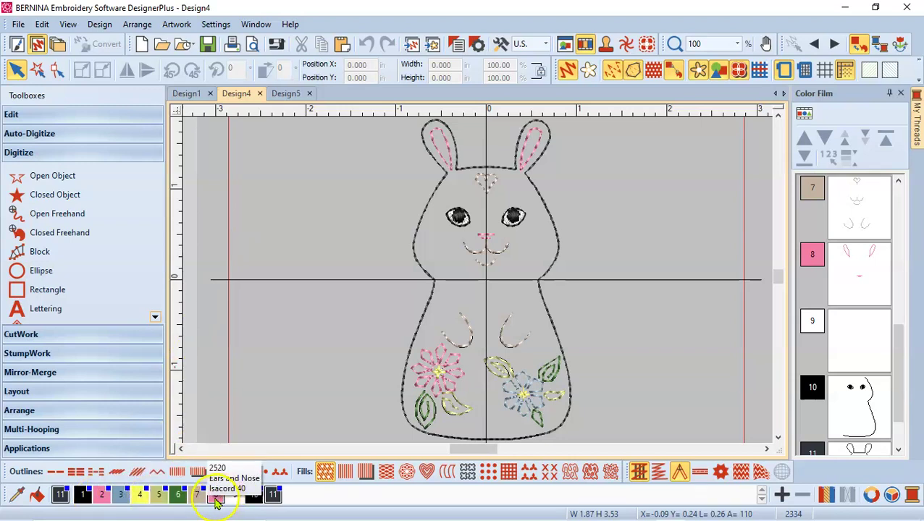
click(293, 94)
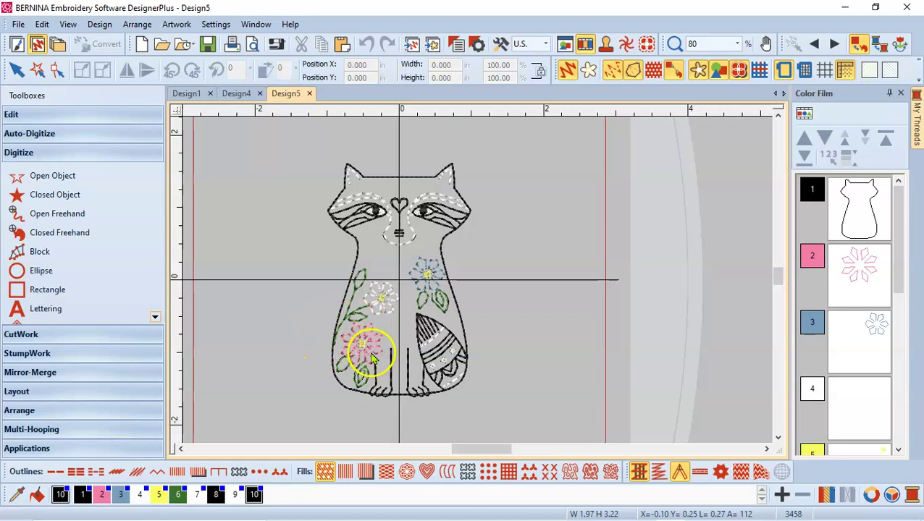
click(236, 94)
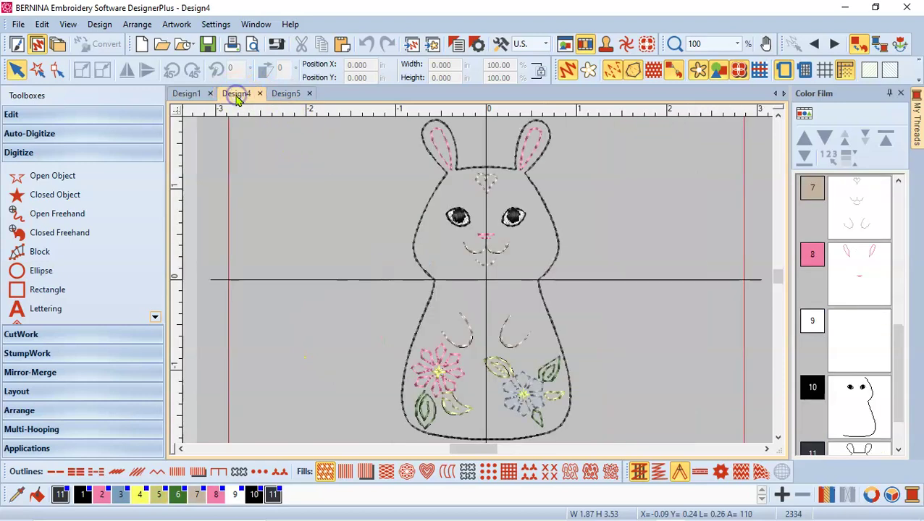
click(283, 97)
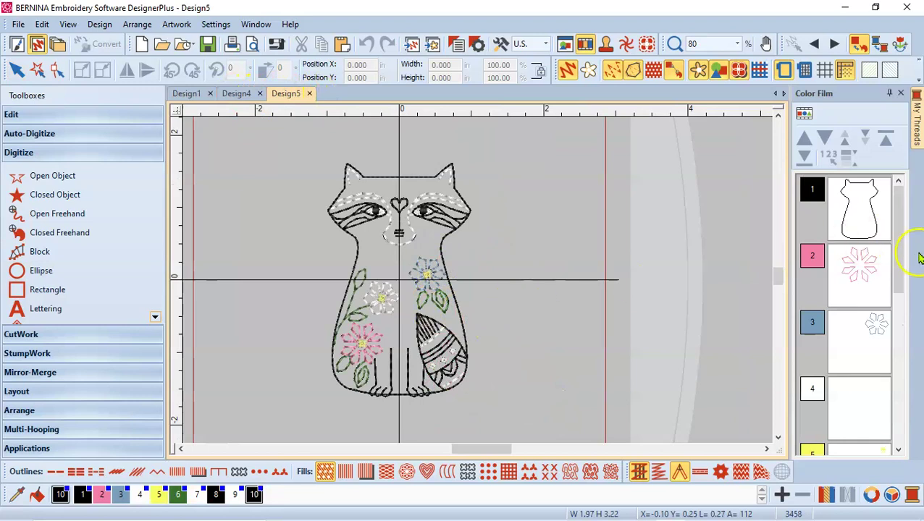
Select the raccoon's pink flower objects, then all of thread colour block 2 in the Color Film.
click(853, 283)
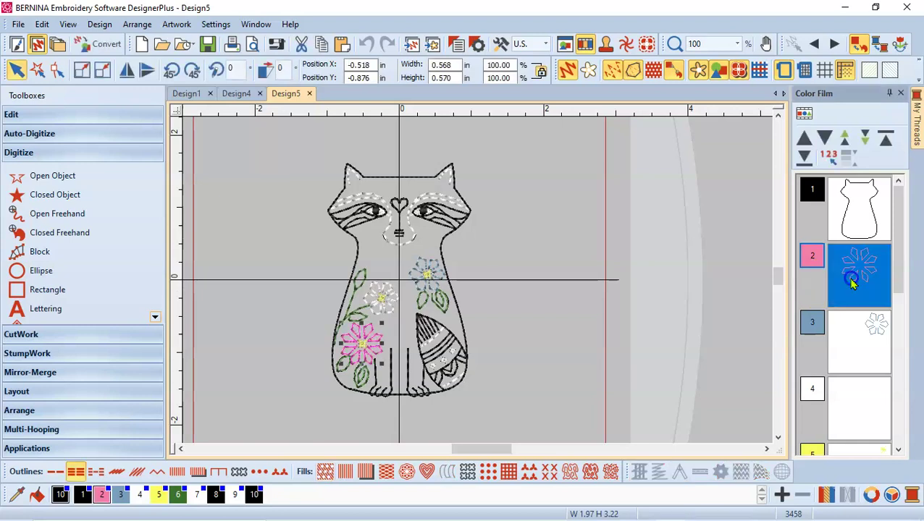
click(862, 272)
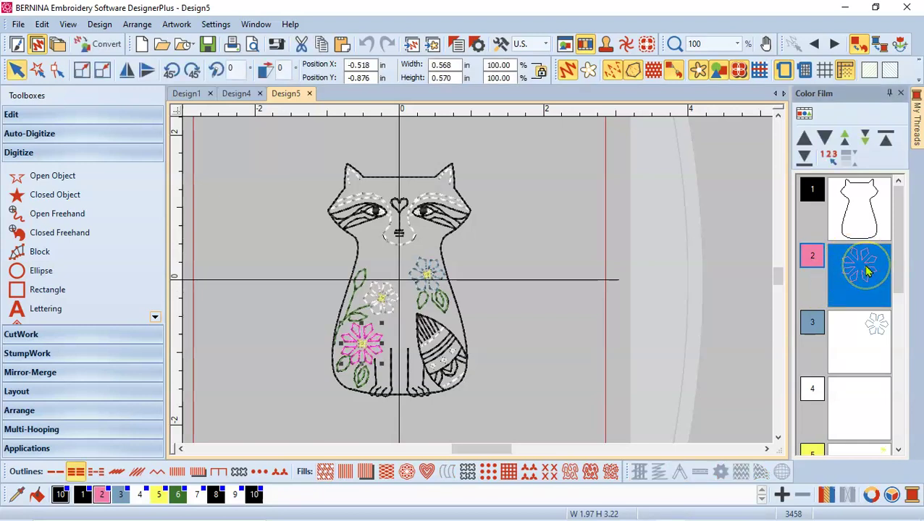
drag(868, 271, 898, 284)
click(552, 327)
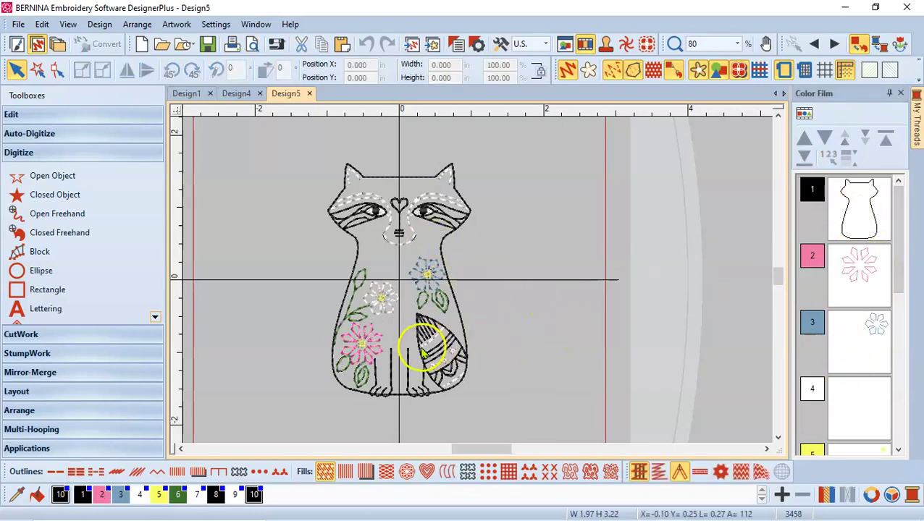
click(382, 342)
click(368, 327)
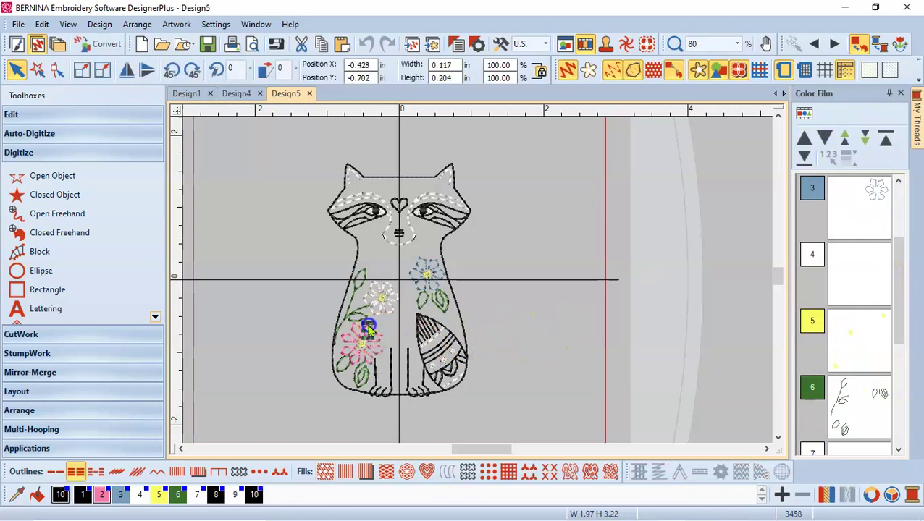
click(352, 330)
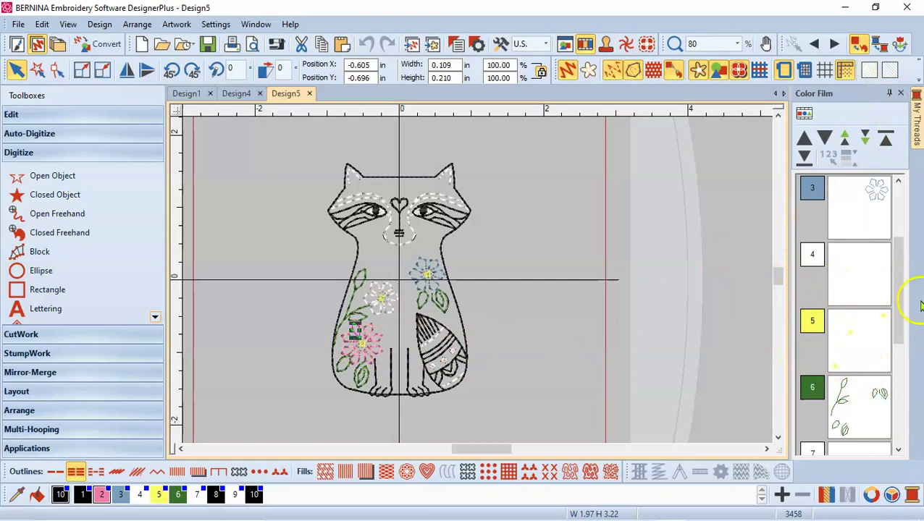
drag(899, 310, 897, 261)
click(863, 252)
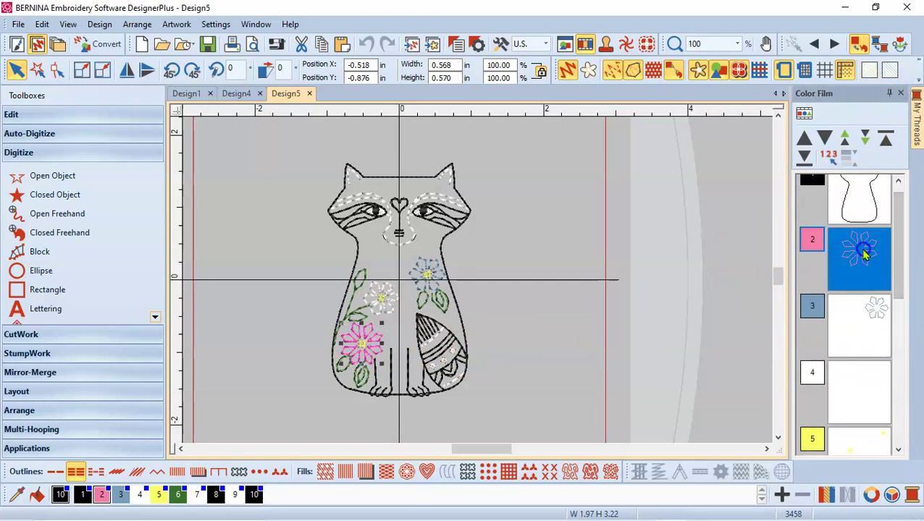
Add seven colours to the thread palette and recolour the pink flower Powder Blue (swatch 12).
click(781, 497)
click(781, 496)
click(781, 497)
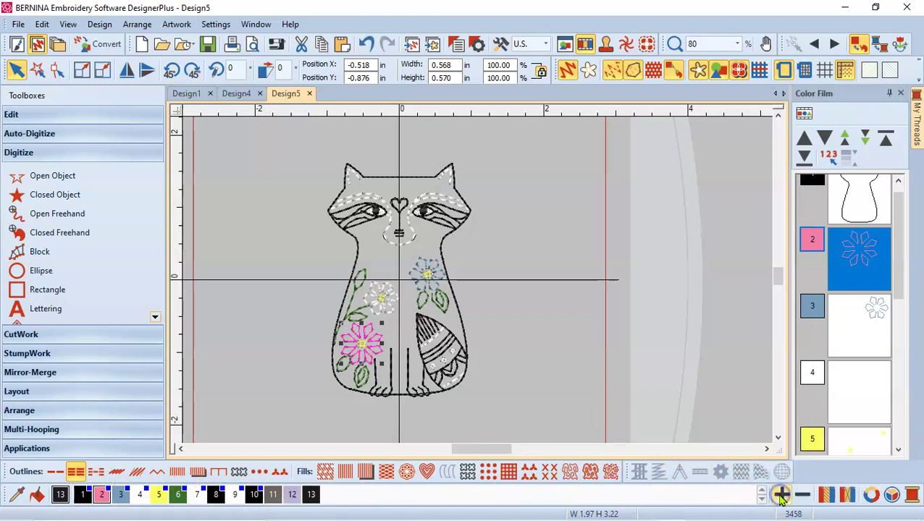
click(781, 497)
click(781, 496)
click(781, 496)
click(781, 496)
click(782, 497)
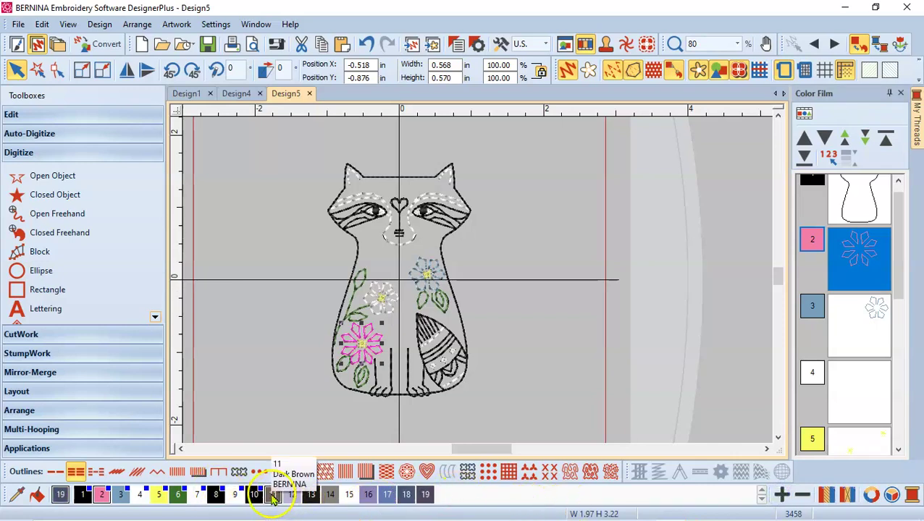
click(289, 500)
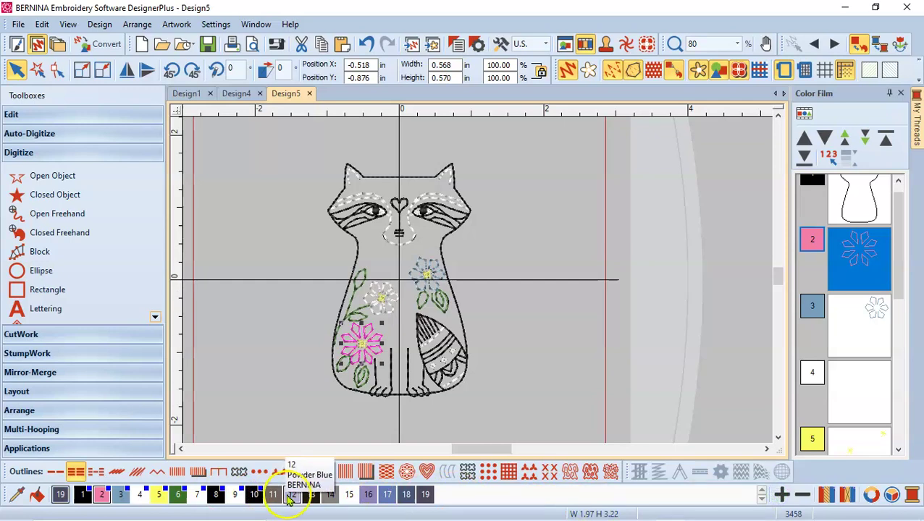
click(289, 499)
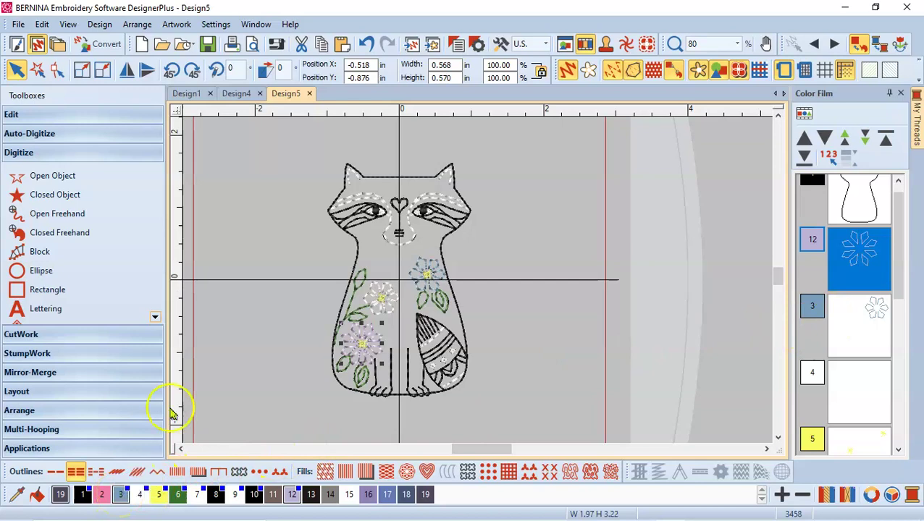
Recolour the raccoon's blue flower, colour block 3, with thread 17 and deselect it.
click(239, 95)
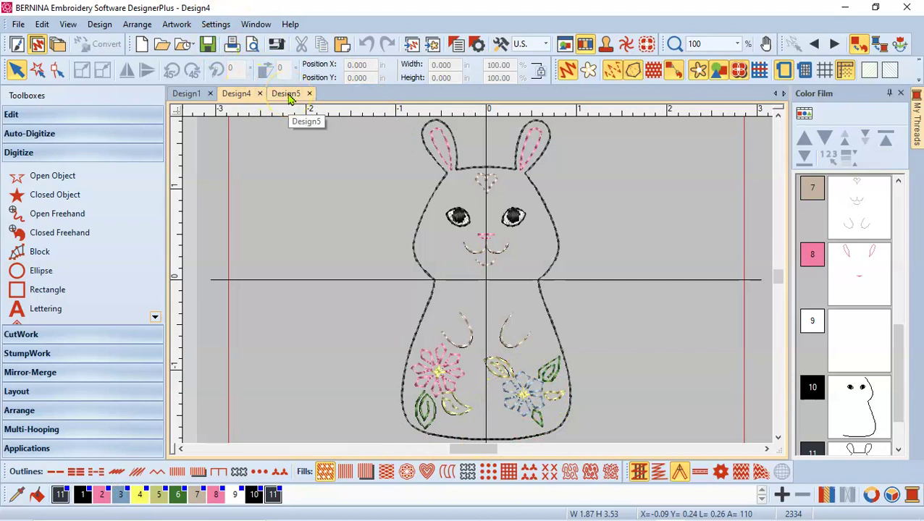
click(287, 94)
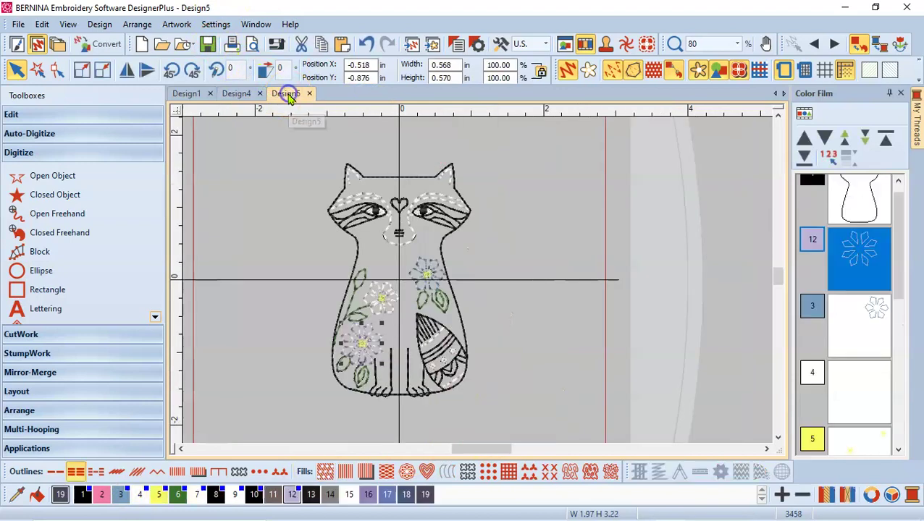
click(874, 309)
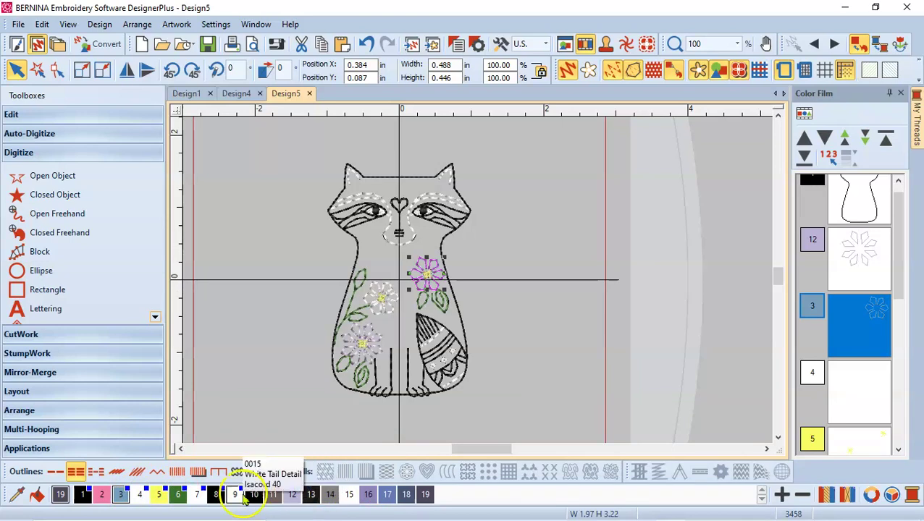
click(386, 495)
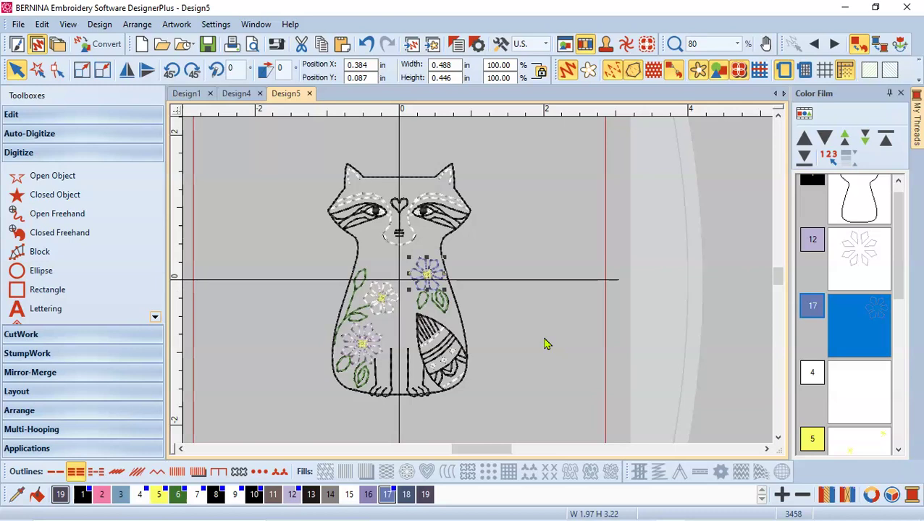
click(546, 344)
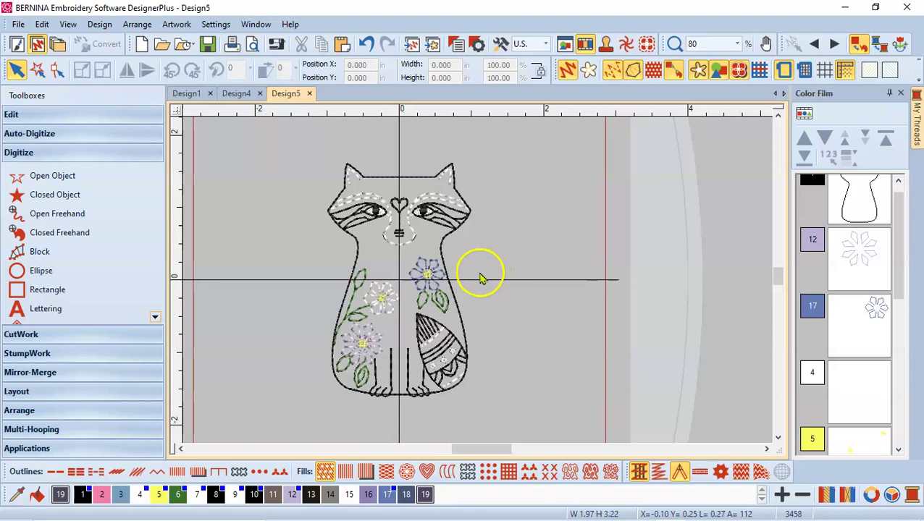
Group all raccoon objects via Ctrl+A and right-click Group, verify the group, then show Design4.
key(ctrl+a)
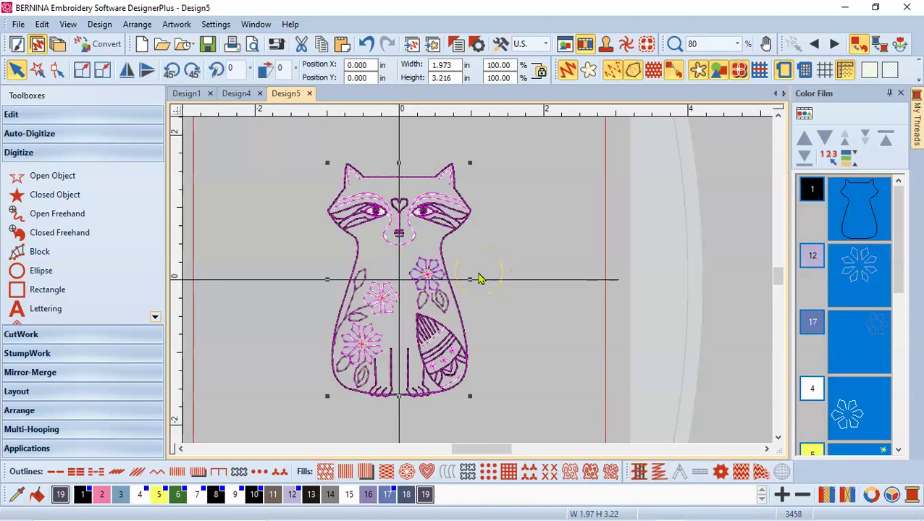
right_click(407, 268)
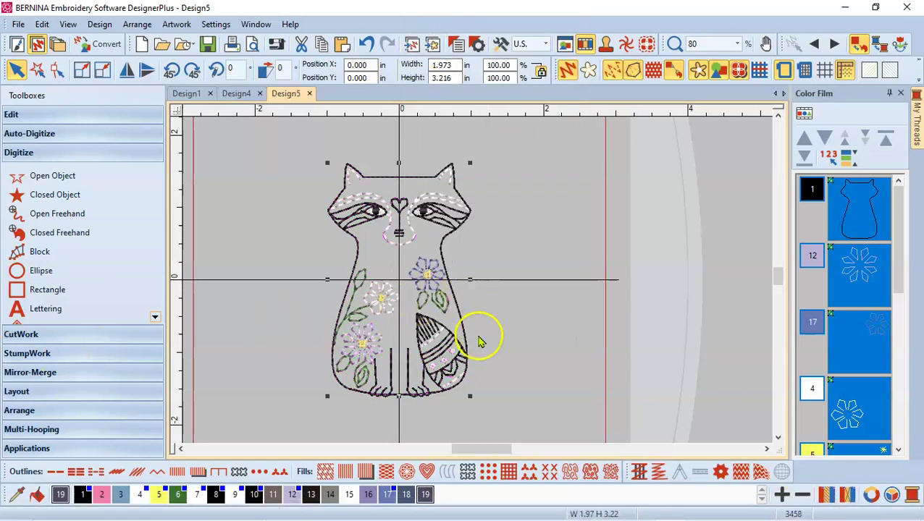
click(499, 326)
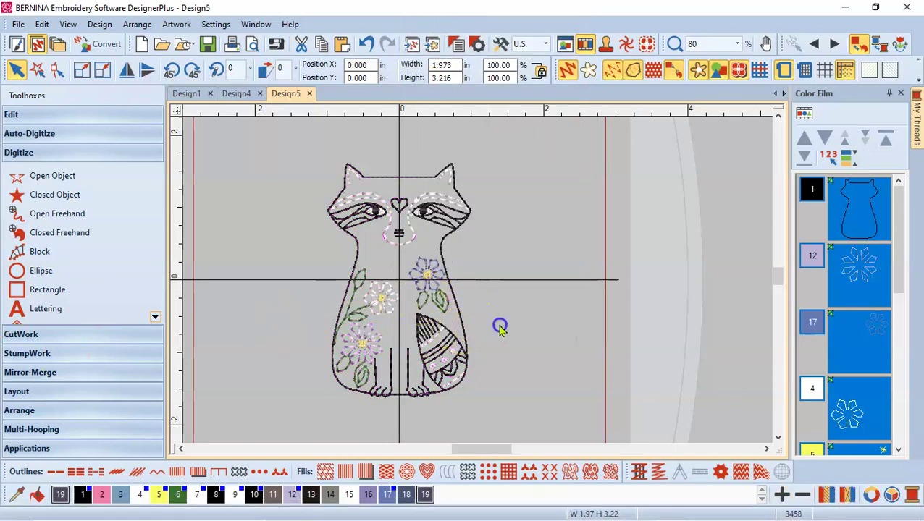
click(436, 275)
click(525, 291)
click(436, 288)
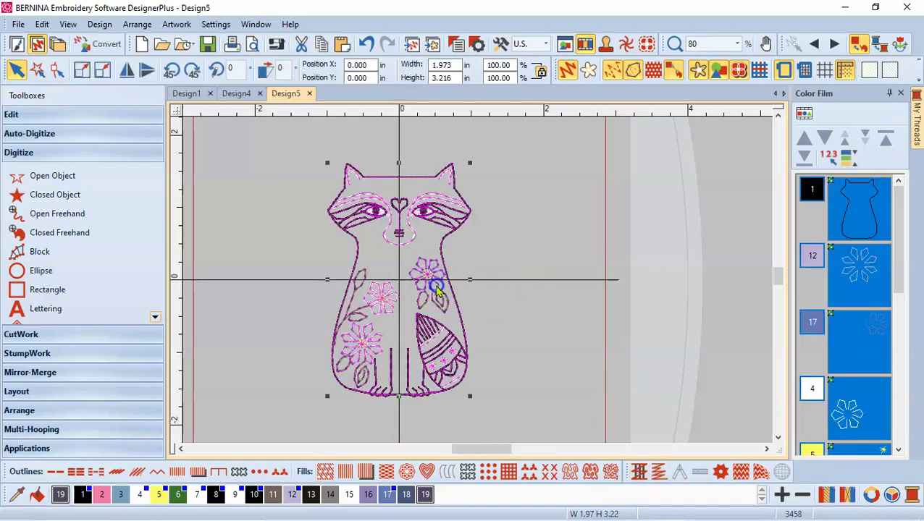
click(506, 280)
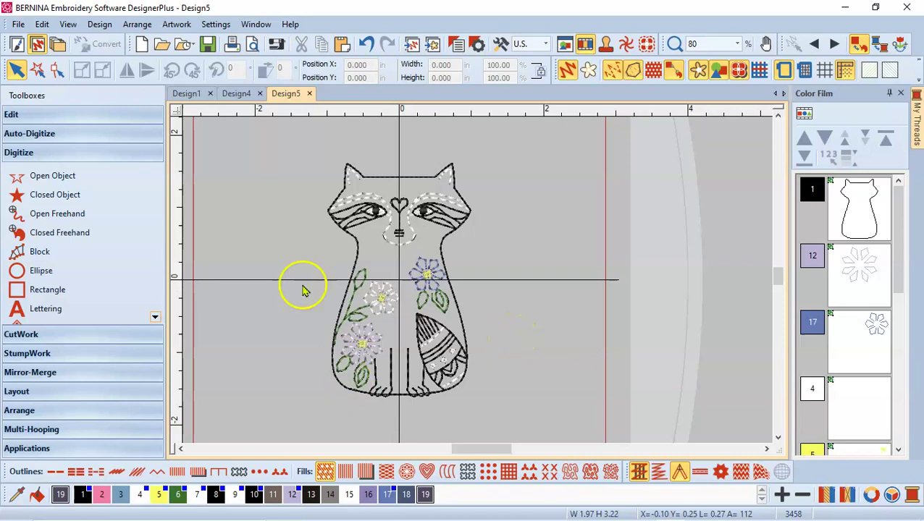
click(237, 94)
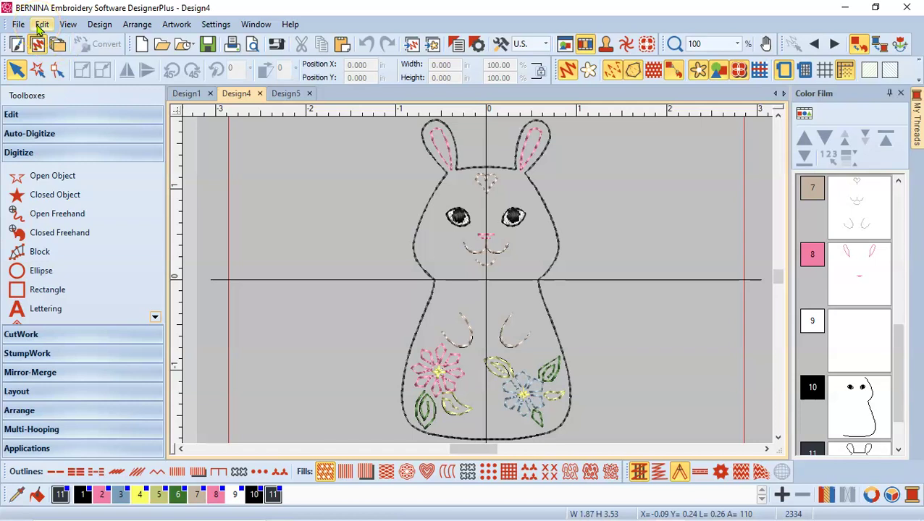
Group all of the bunny's objects in Design4 into a single group.
click(22, 410)
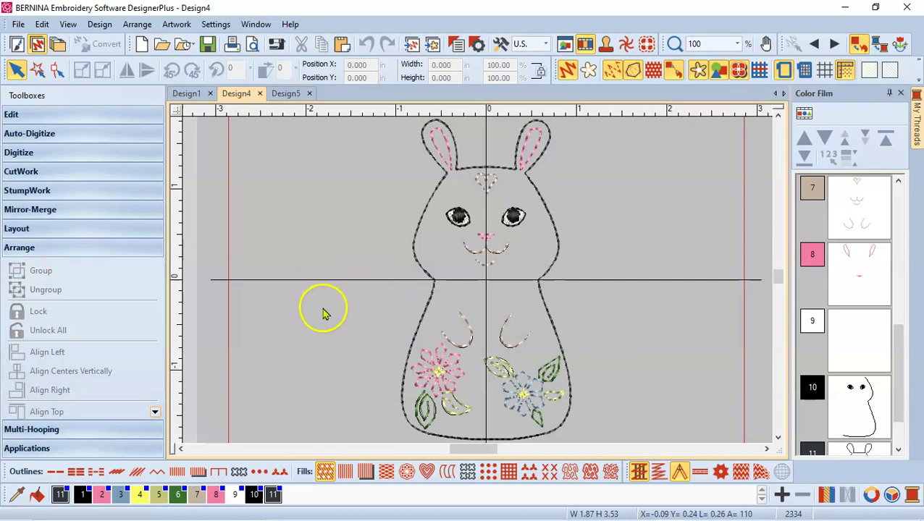
key(ctrl+a)
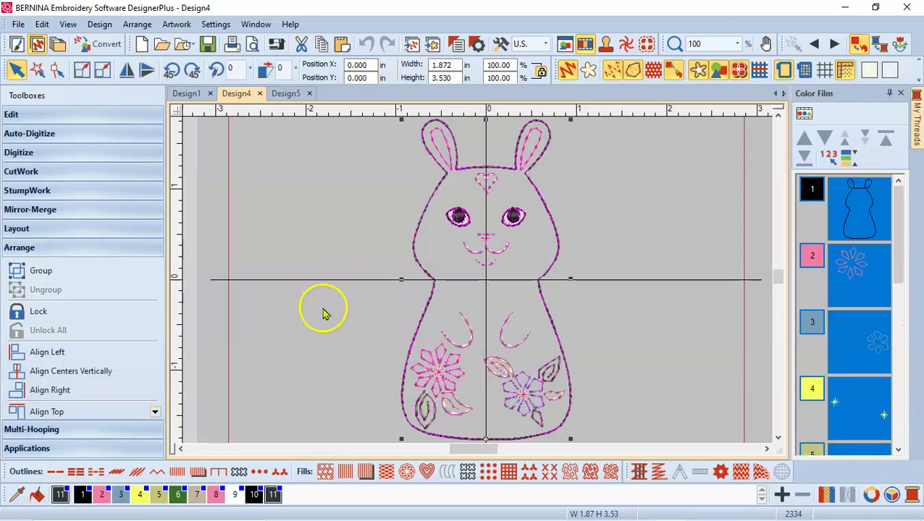
click(42, 272)
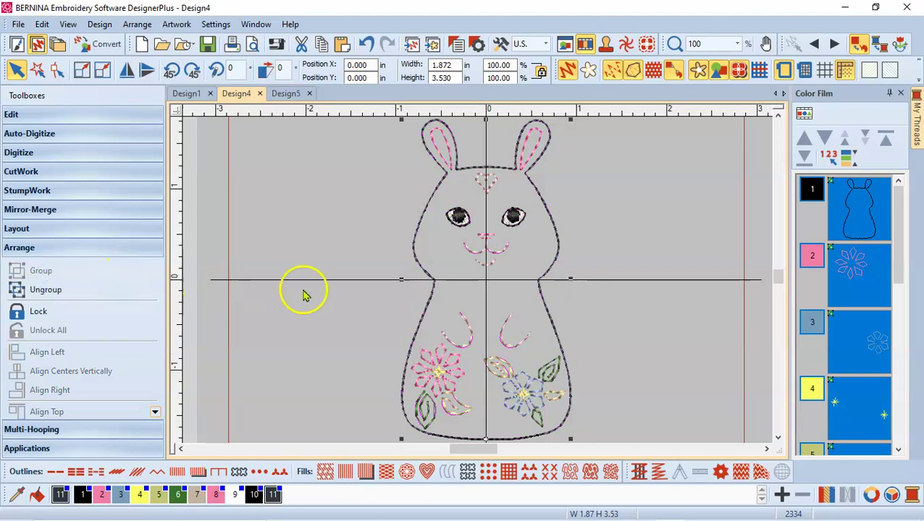
click(624, 350)
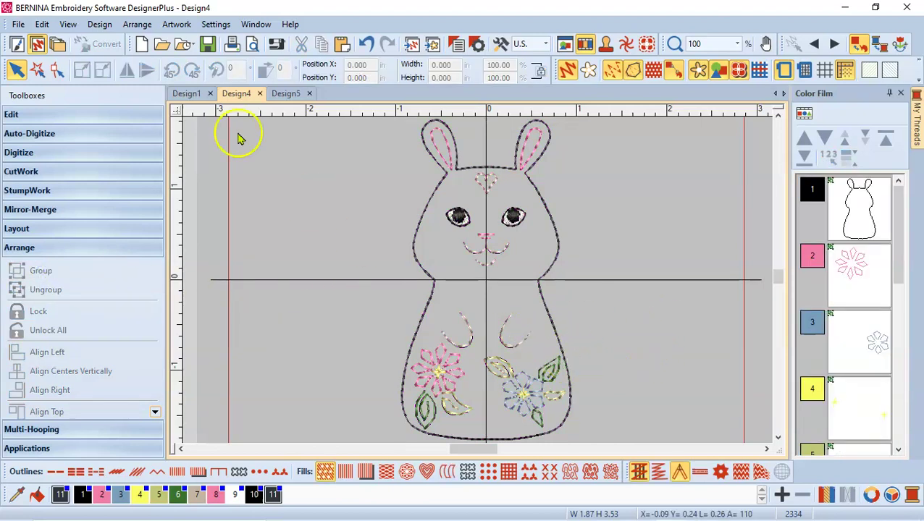
Select the entire grouped bunny design for copying.
click(42, 25)
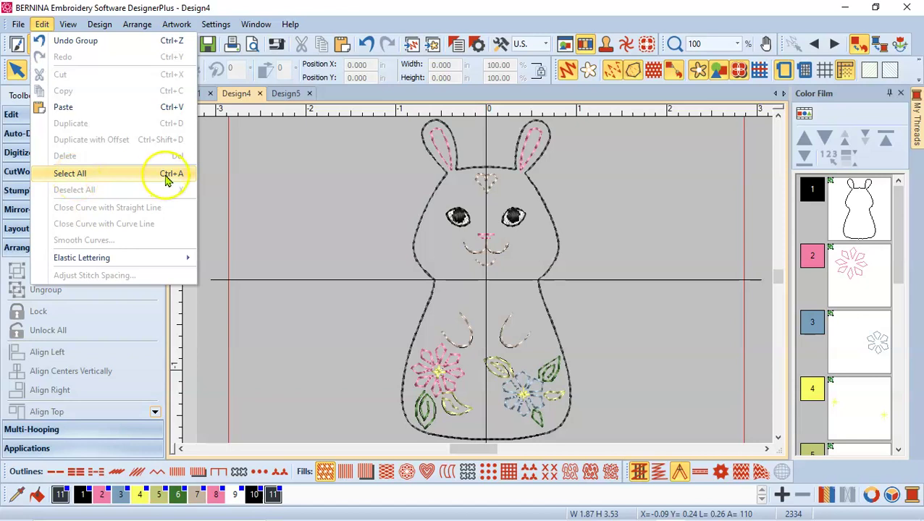
click(616, 293)
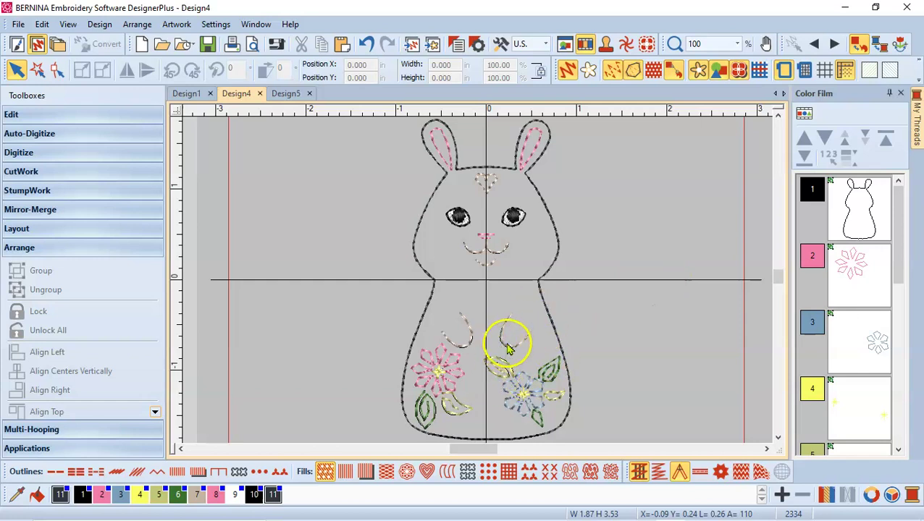
click(507, 377)
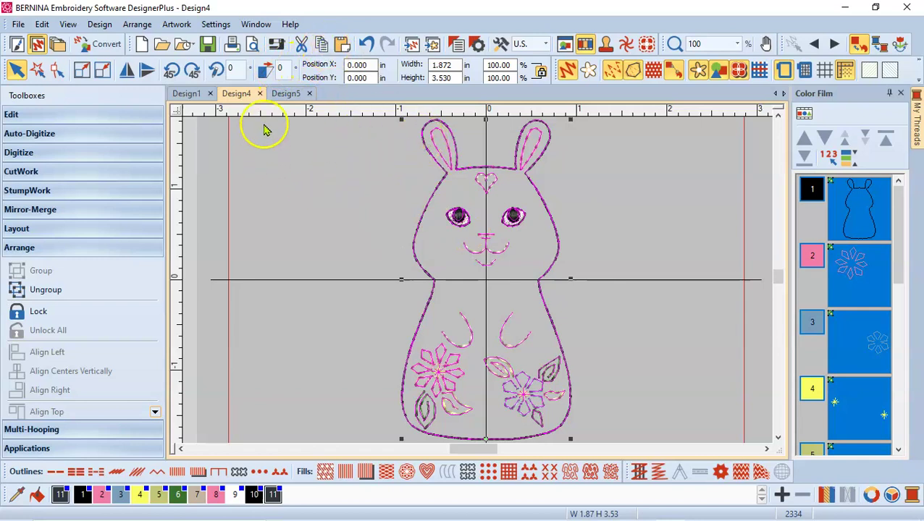
Paste the copied bunny into the Design5 raccoon design.
click(285, 94)
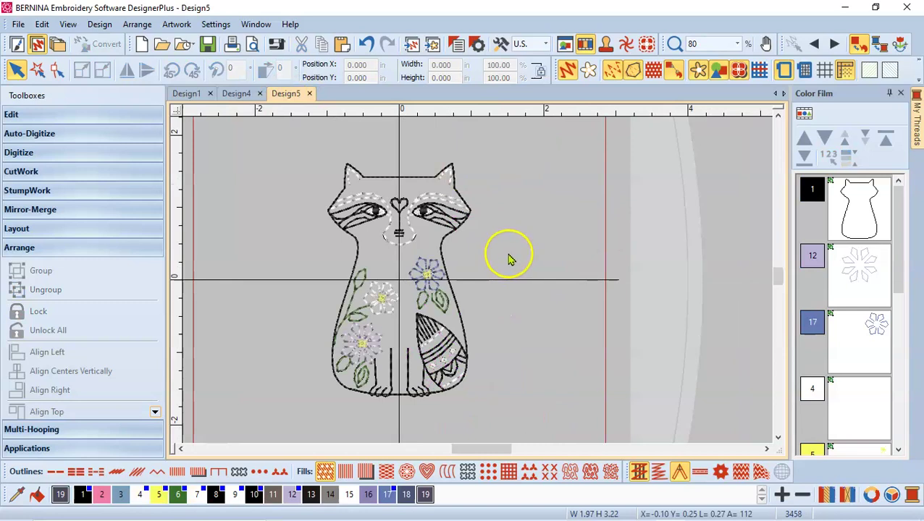
scroll(508, 259, down, 3)
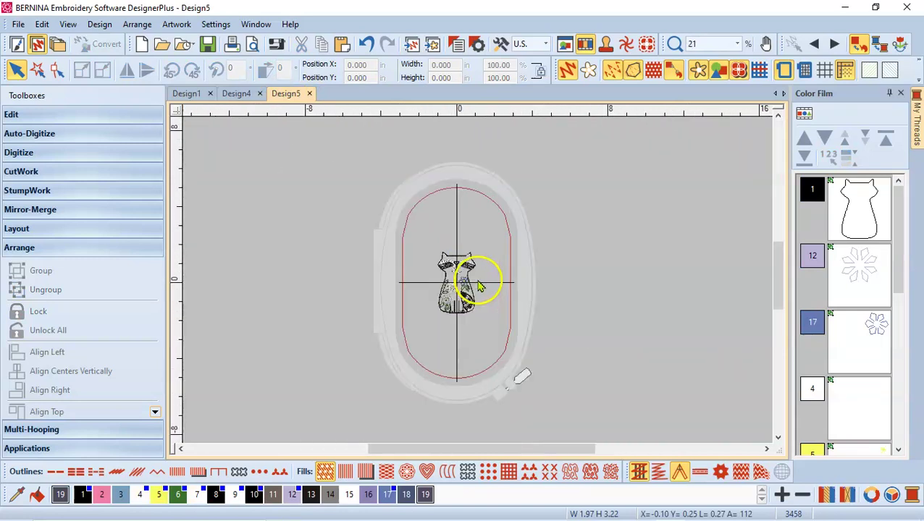
scroll(479, 286, up, 1)
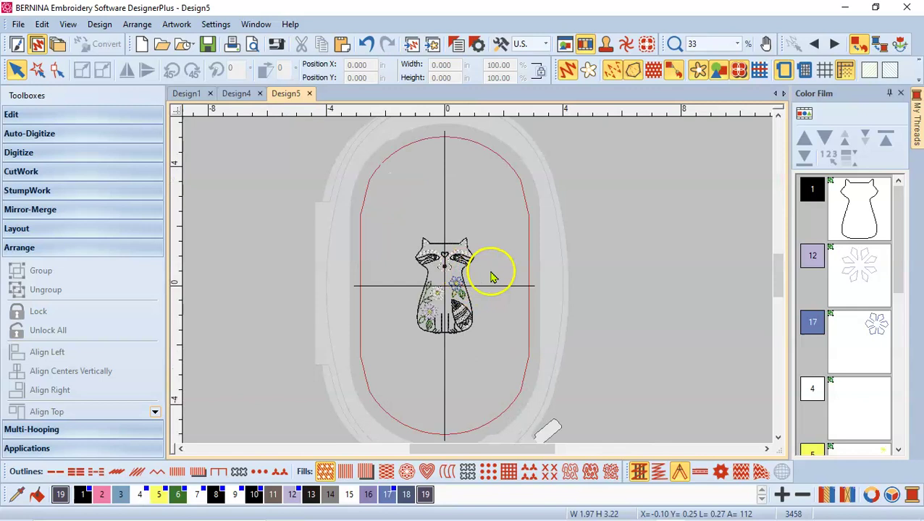
click(343, 44)
Arrange the raccoon at the hoop's upper right with the bunny below it.
drag(457, 313, 519, 392)
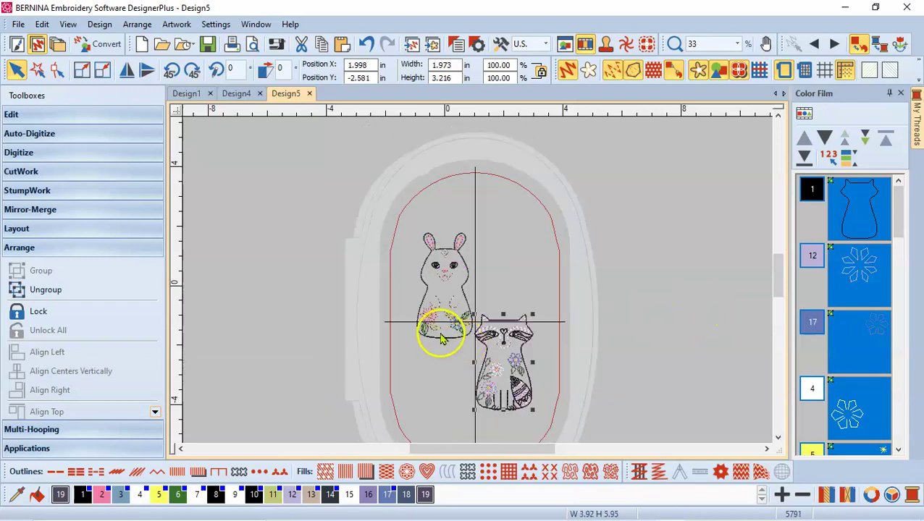
drag(439, 327, 539, 254)
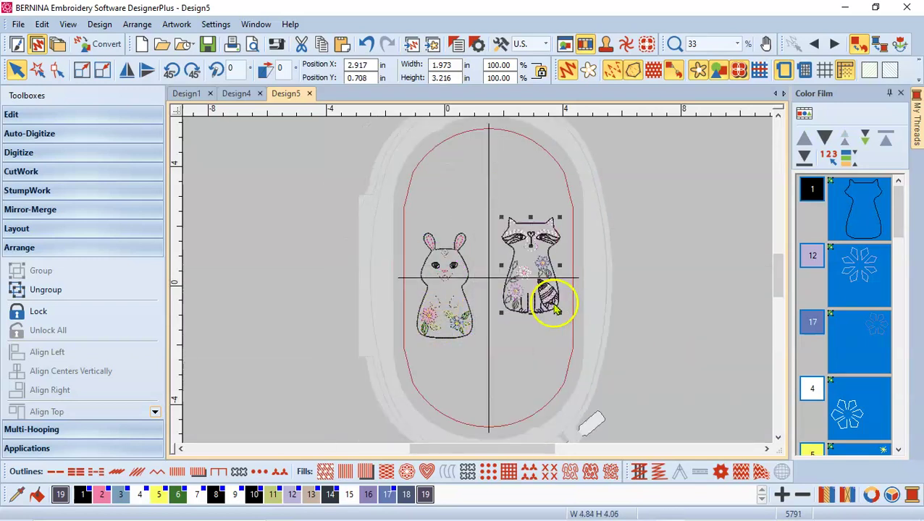
drag(464, 327, 521, 402)
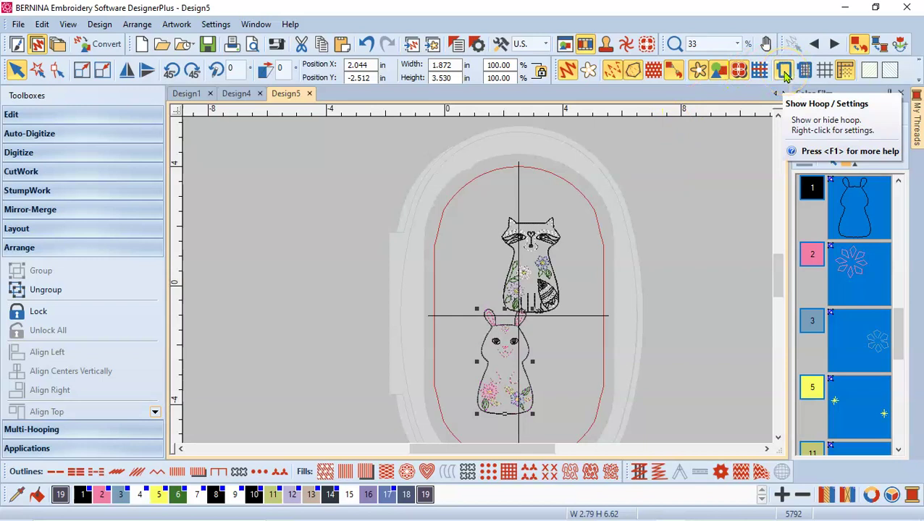
Set the hoop position to Manual in the Show Hoop settings.
right_click(785, 76)
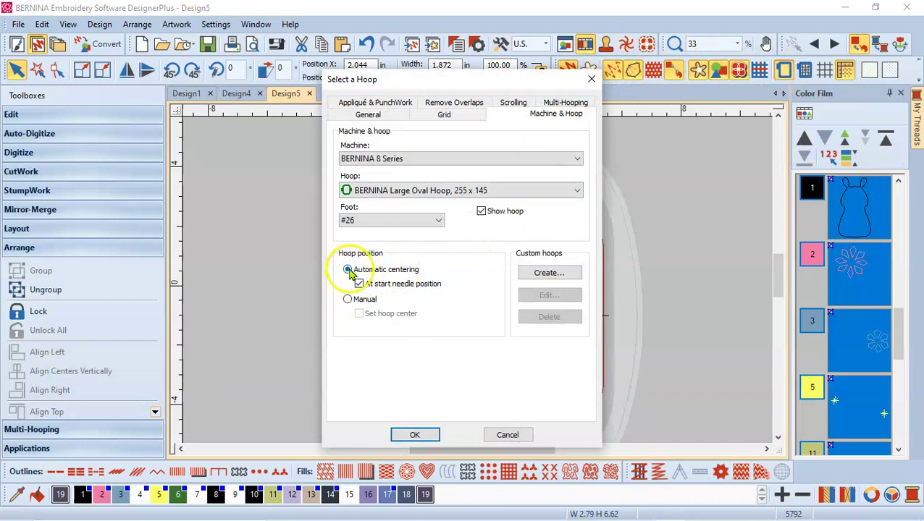
click(373, 309)
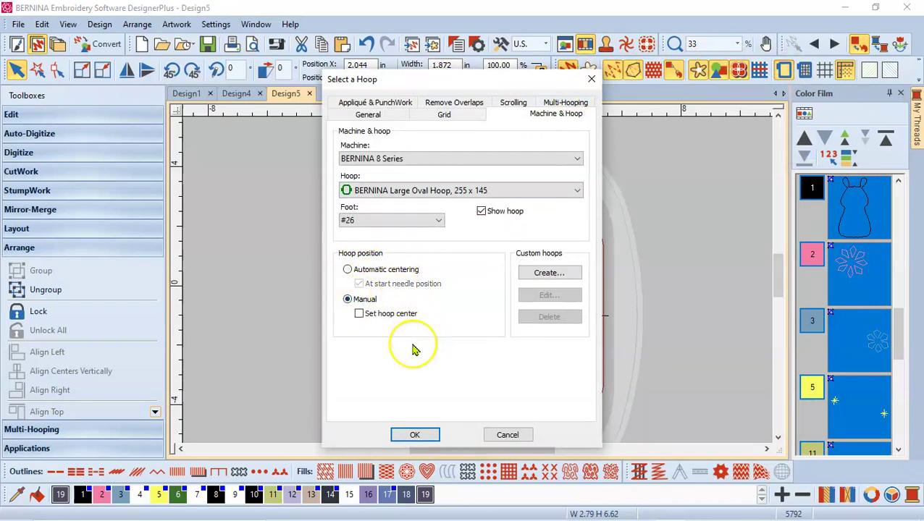
click(416, 436)
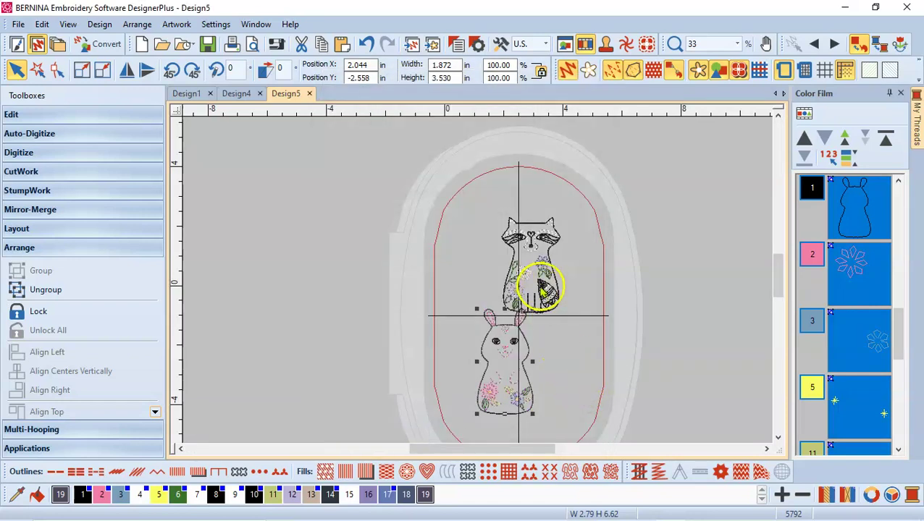
Move the raccoon near the hoop top and the bunny toward the lower right.
drag(534, 278, 540, 217)
drag(508, 356, 588, 400)
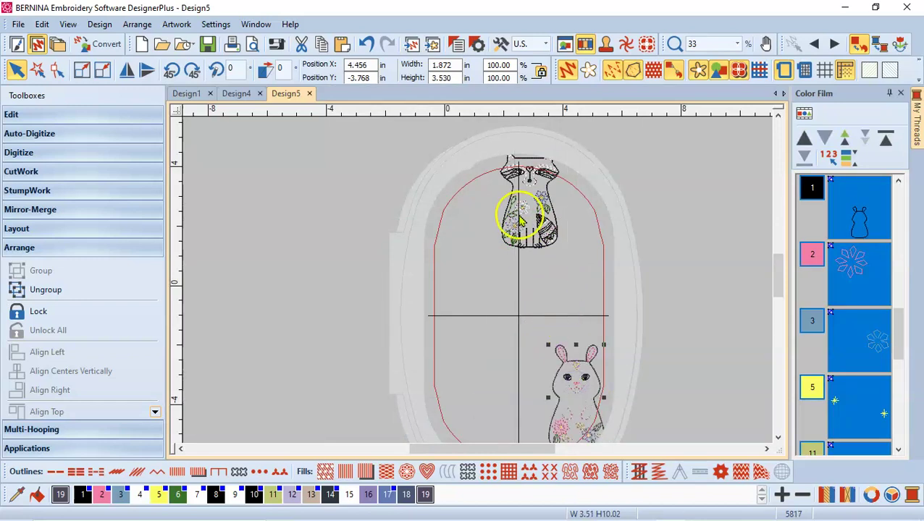
drag(540, 239, 540, 260)
Center the bunny at the hoop bottom, paste a copy beside it, and place a second raccoon beside the first.
click(581, 356)
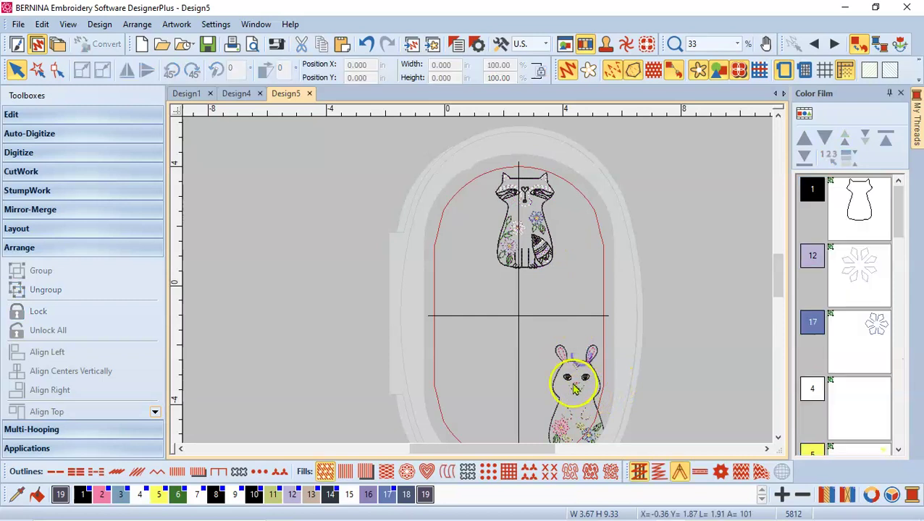
drag(574, 389, 492, 359)
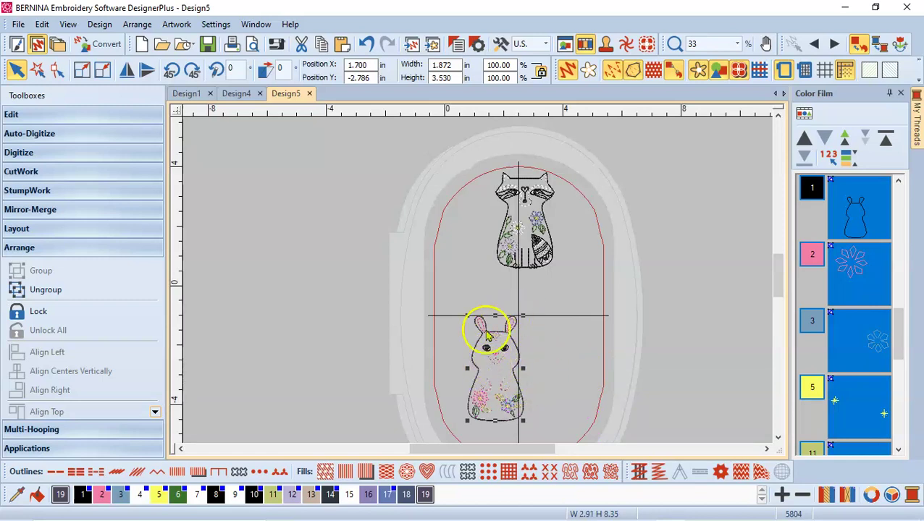
click(323, 45)
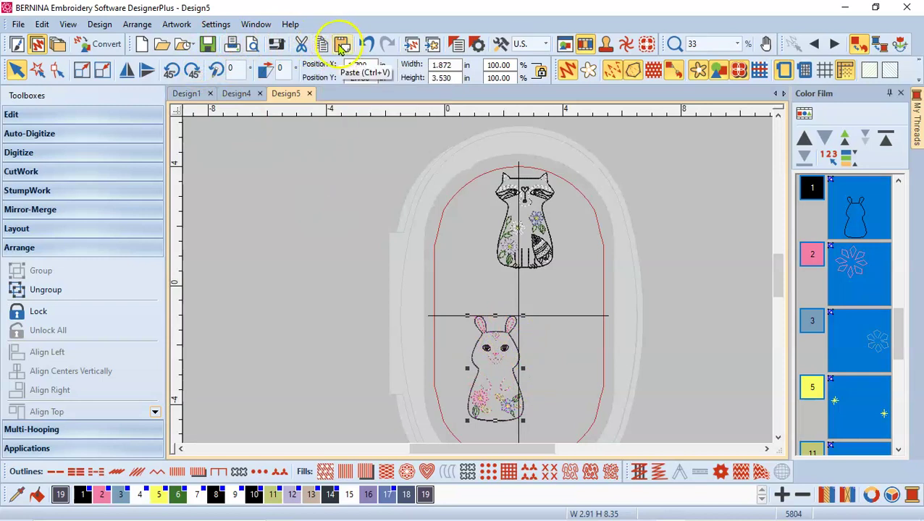
click(343, 47)
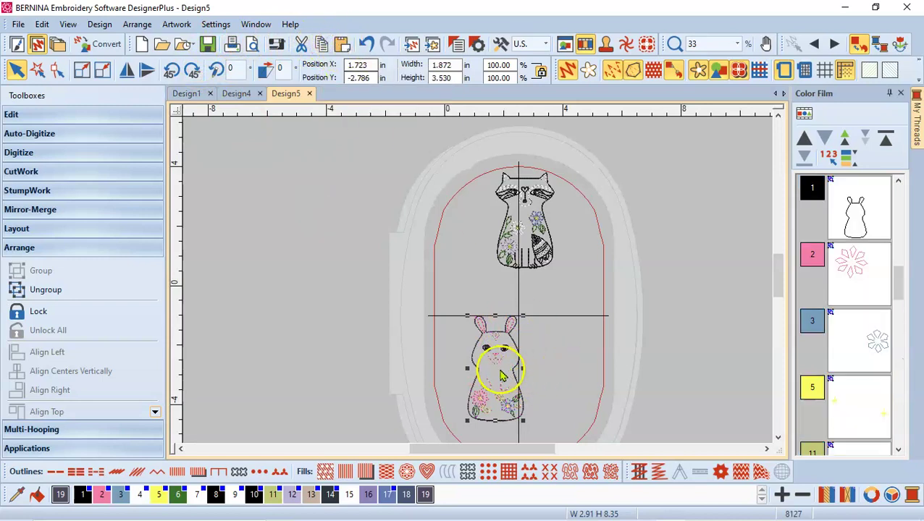
drag(495, 371, 577, 370)
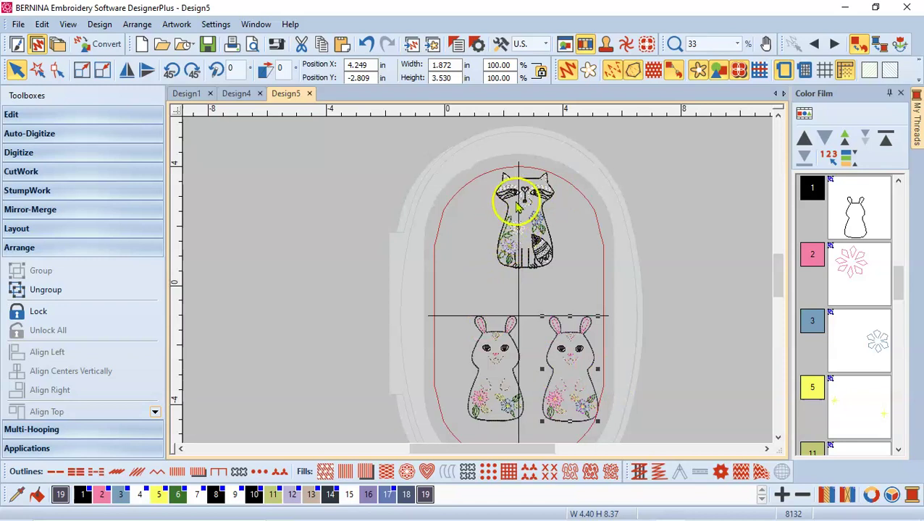
click(520, 236)
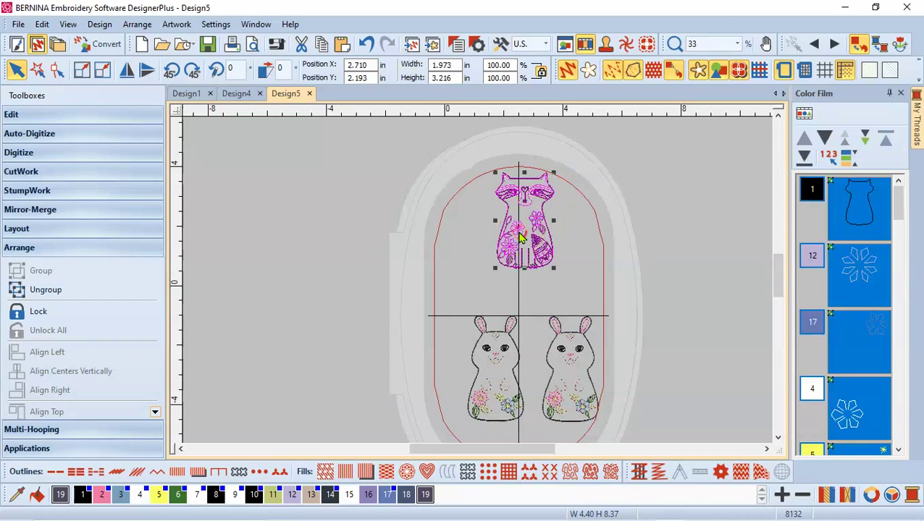
drag(520, 236, 449, 265)
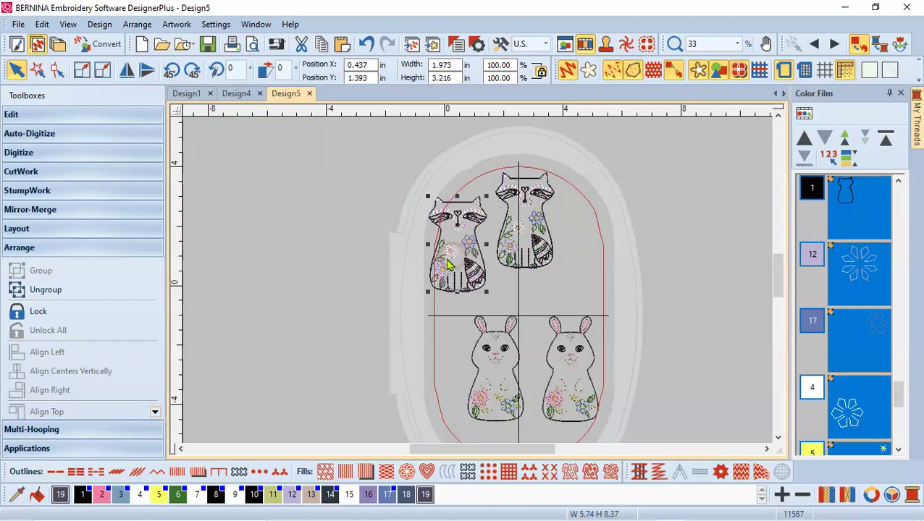
Rotate one raccoon 90° left onto its side and move it to the hoop top.
click(170, 72)
click(170, 72)
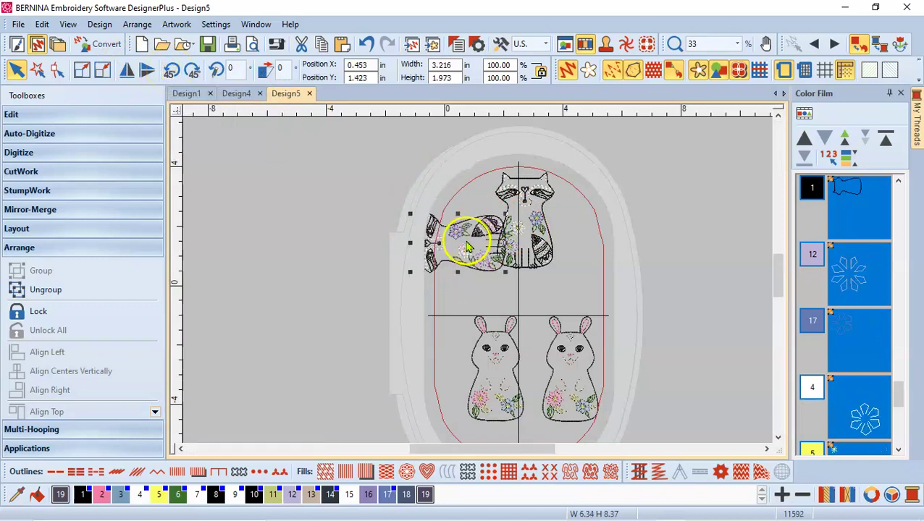
drag(536, 243, 606, 310)
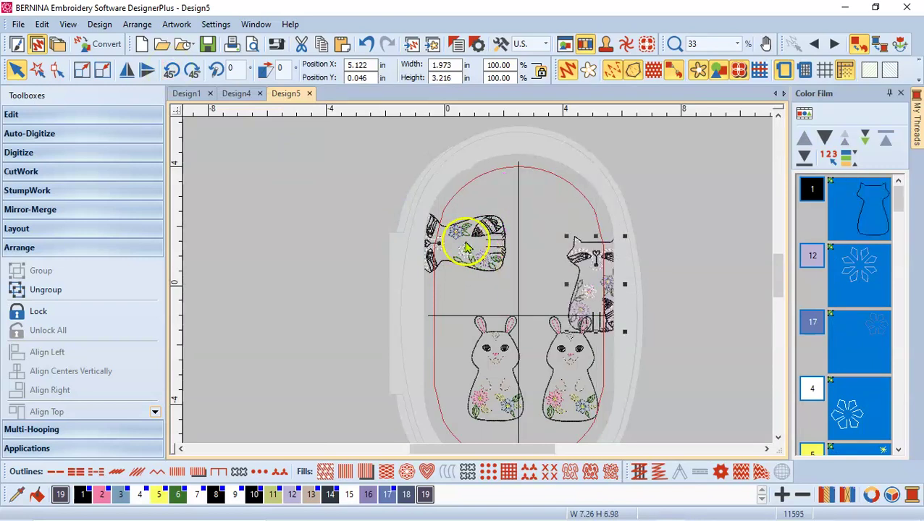
drag(458, 233, 528, 210)
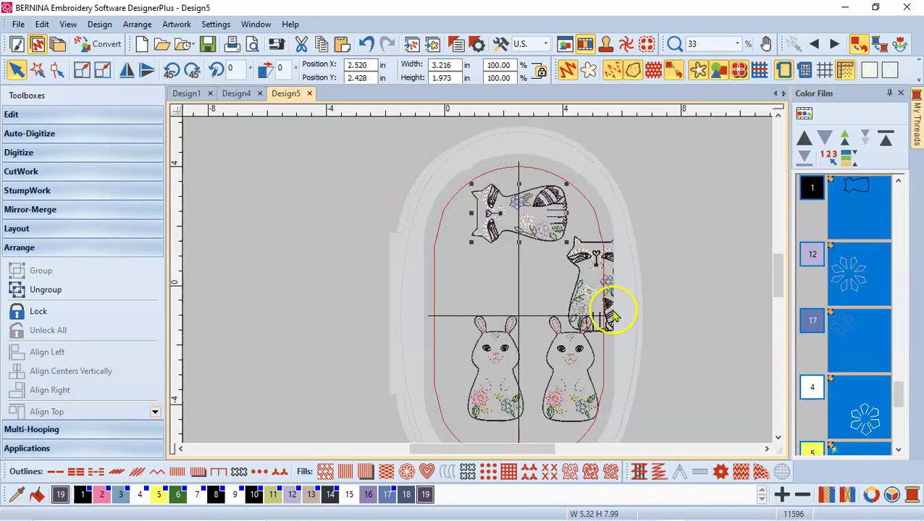
Rotate the other raccoon 90° right onto its side and place it under the first.
click(583, 293)
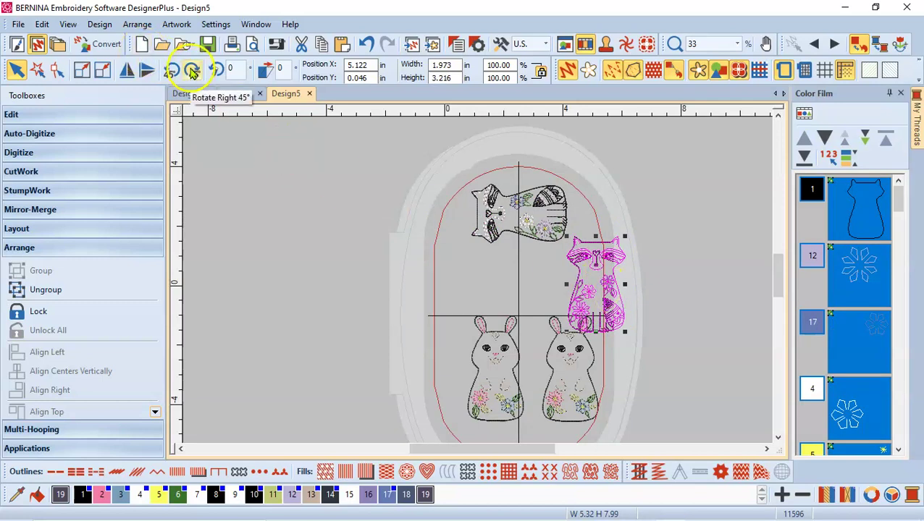
click(193, 70)
click(192, 71)
drag(563, 283, 481, 280)
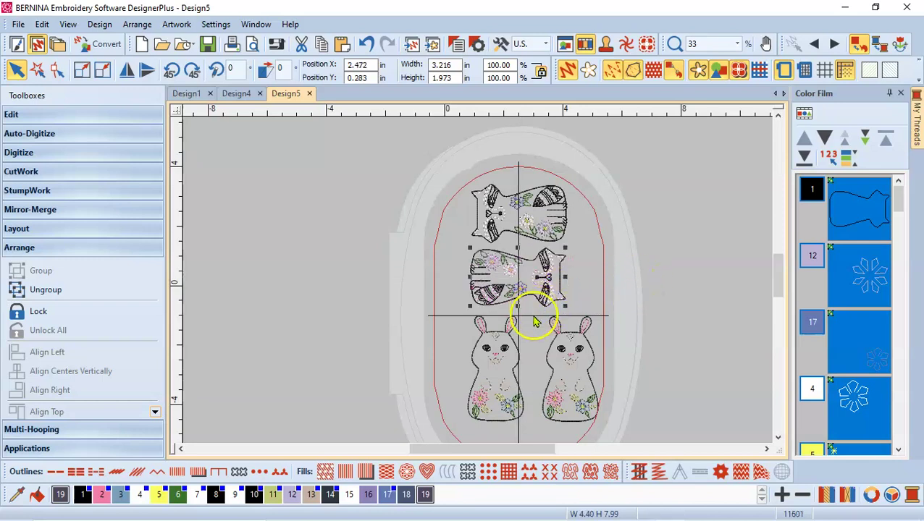
Fine-tune the positions of the two stacked raccoons and select the right-hand bunny.
click(527, 209)
drag(526, 209, 527, 204)
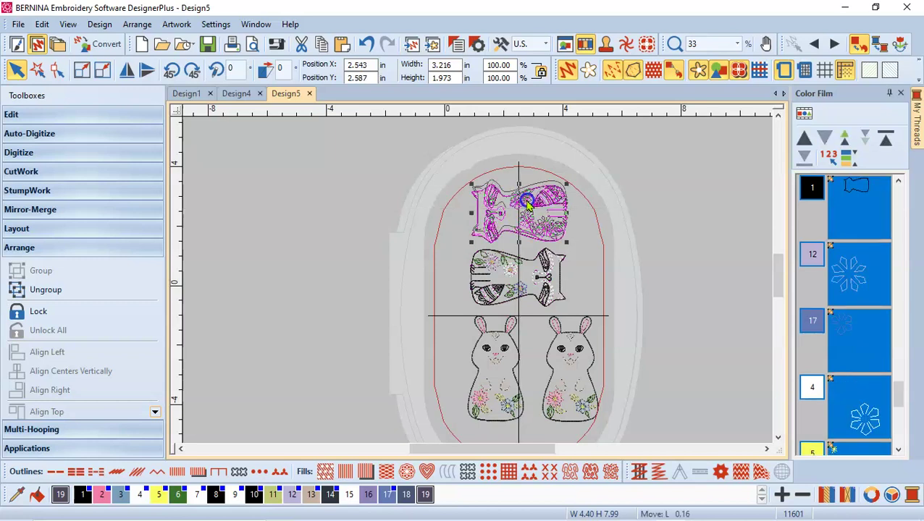
drag(547, 274, 517, 277)
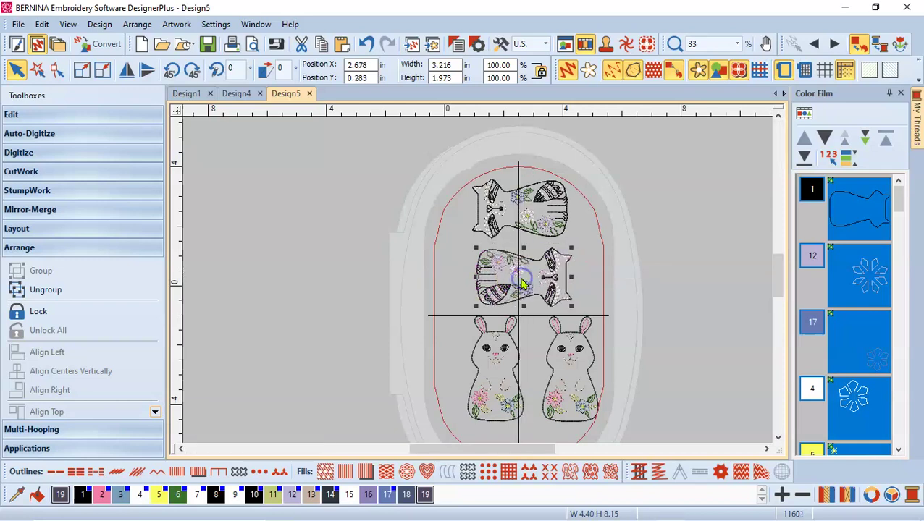
click(585, 395)
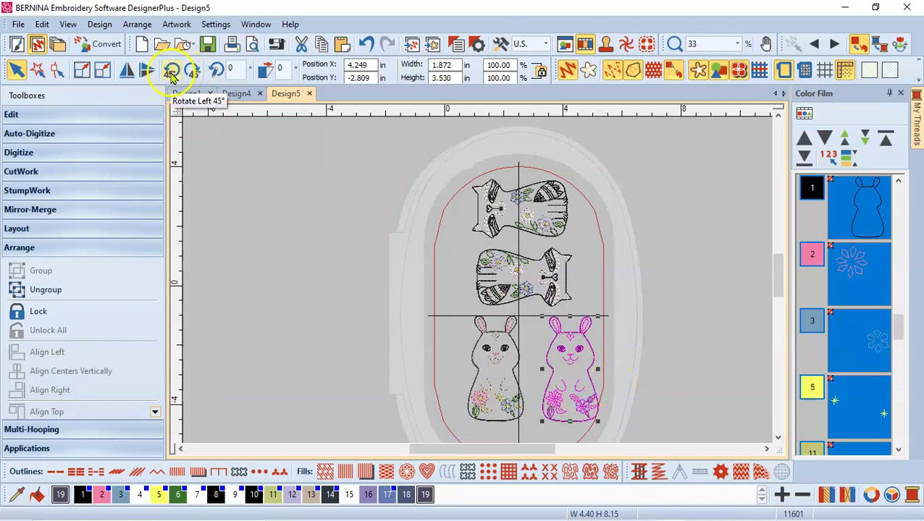
Rotate the right bunny 90° left onto its side and shift it up-left.
click(172, 74)
click(172, 76)
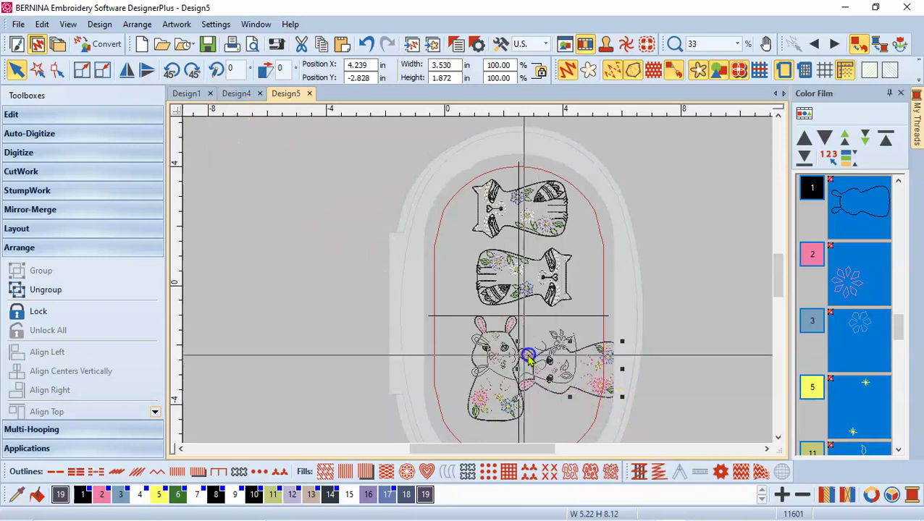
drag(529, 356, 523, 350)
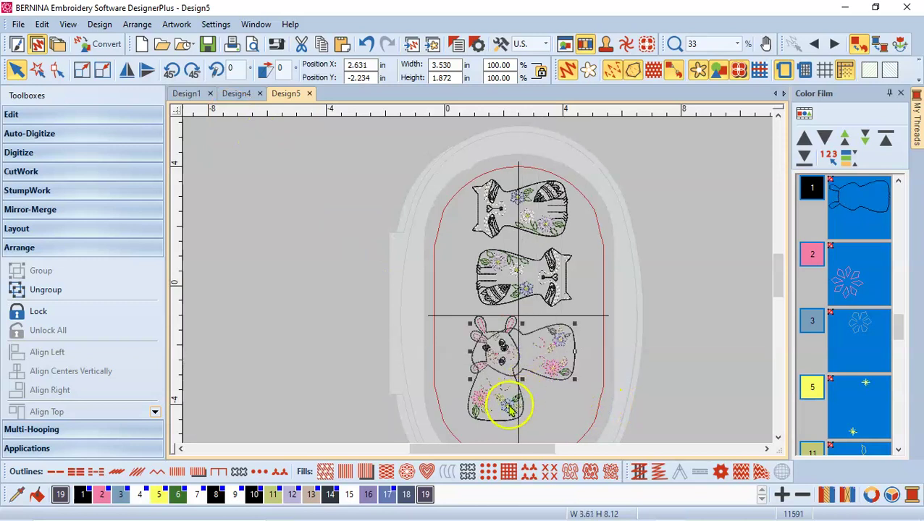
Rotate the standing bunny 90° and place it below the other bunny.
click(511, 402)
click(194, 72)
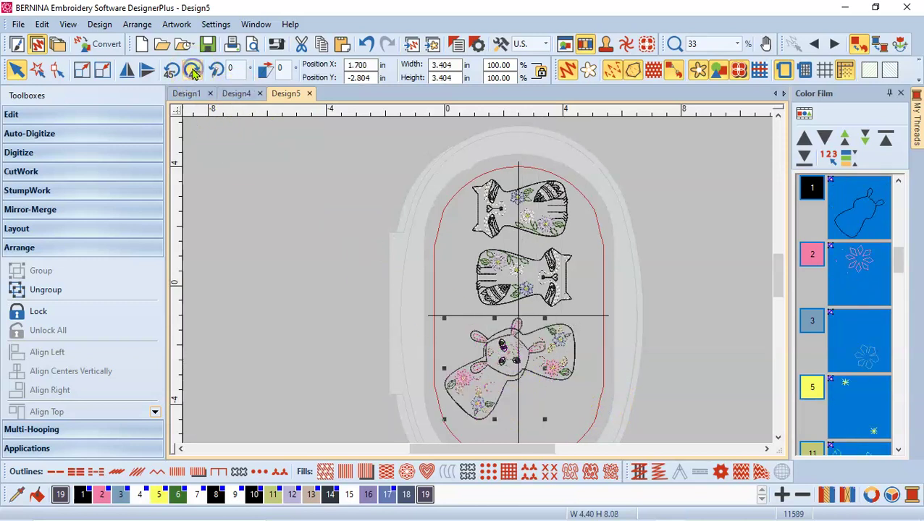
click(194, 73)
drag(490, 382, 521, 425)
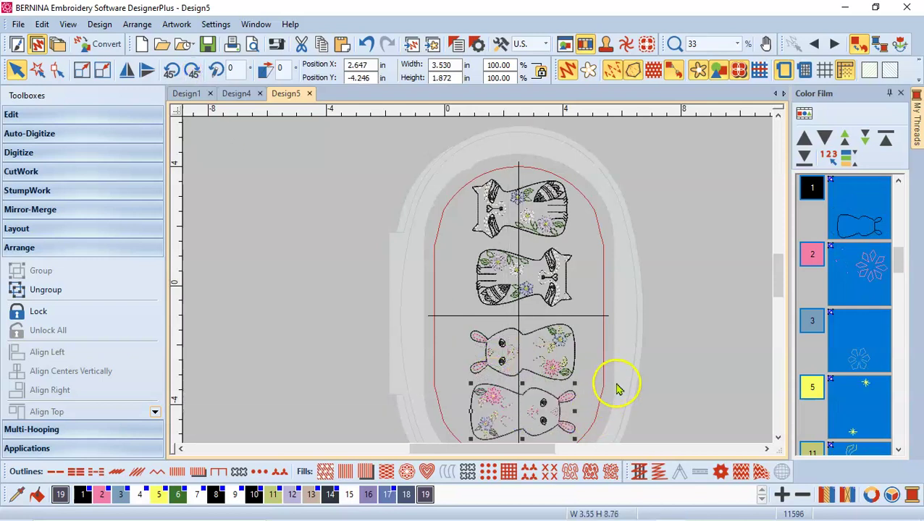
Zoom To Hoop and nudge the two sideways bunnies into place in the lower half.
click(736, 44)
click(706, 79)
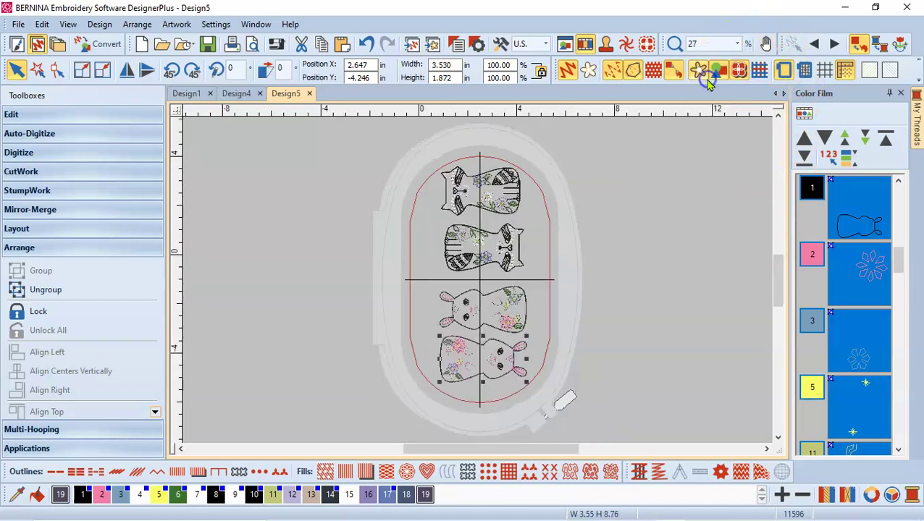
mouse_move(489, 384)
mouse_down()
mouse_move(482, 389)
mouse_move(495, 362)
mouse_move(489, 367)
mouse_up()
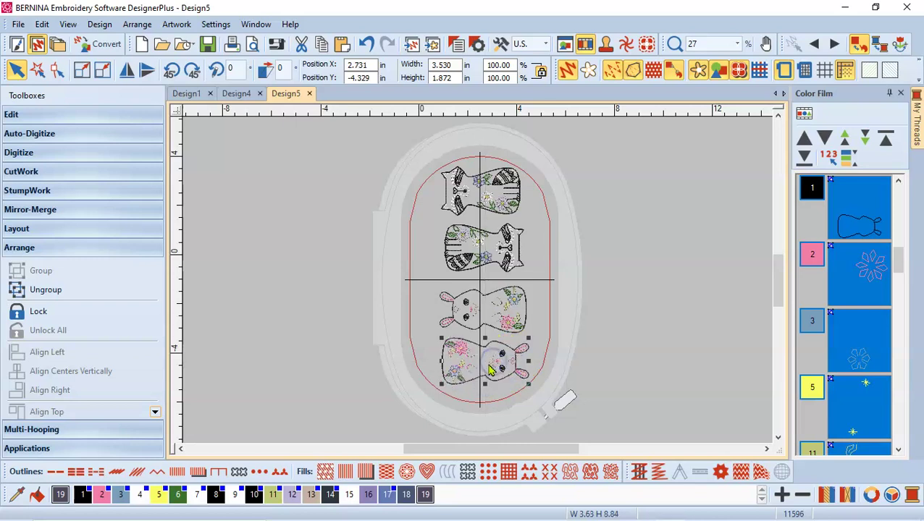
drag(483, 311, 482, 318)
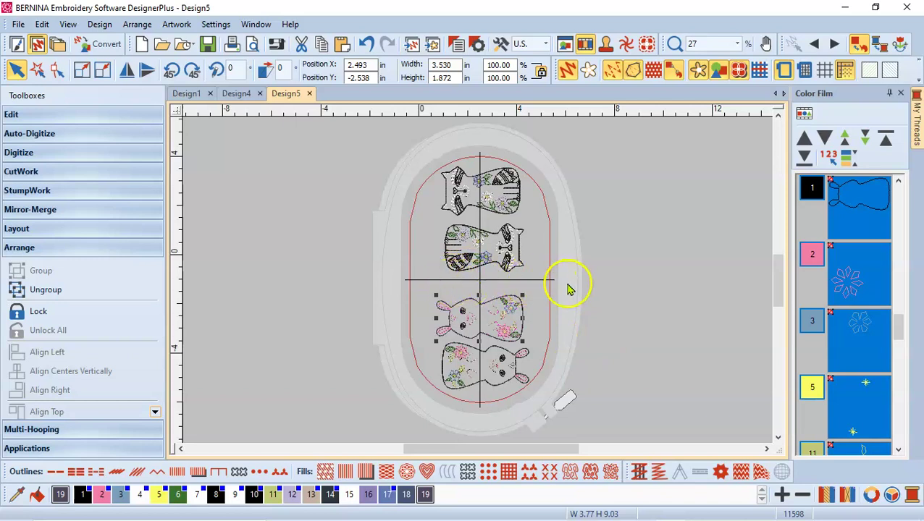
Select all four puppets and align their vertical centres, narrowing the layout to 3.53 in.
click(621, 282)
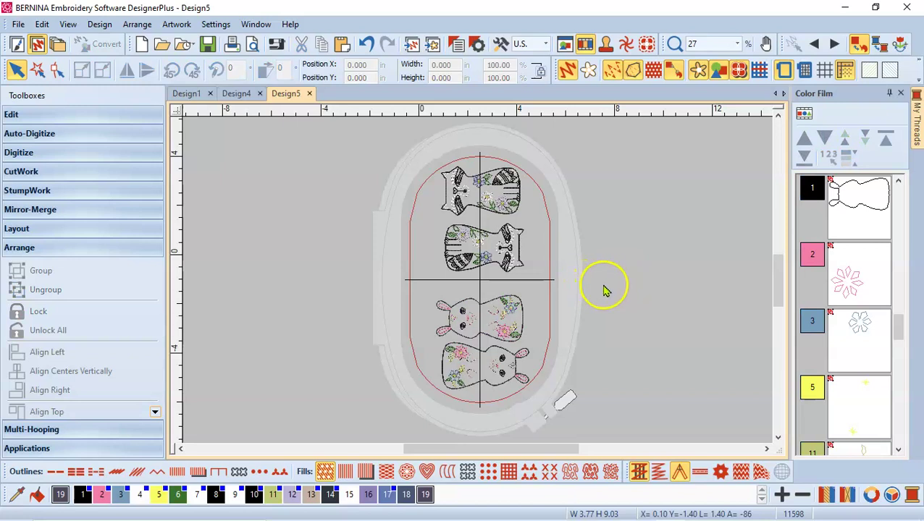
click(42, 26)
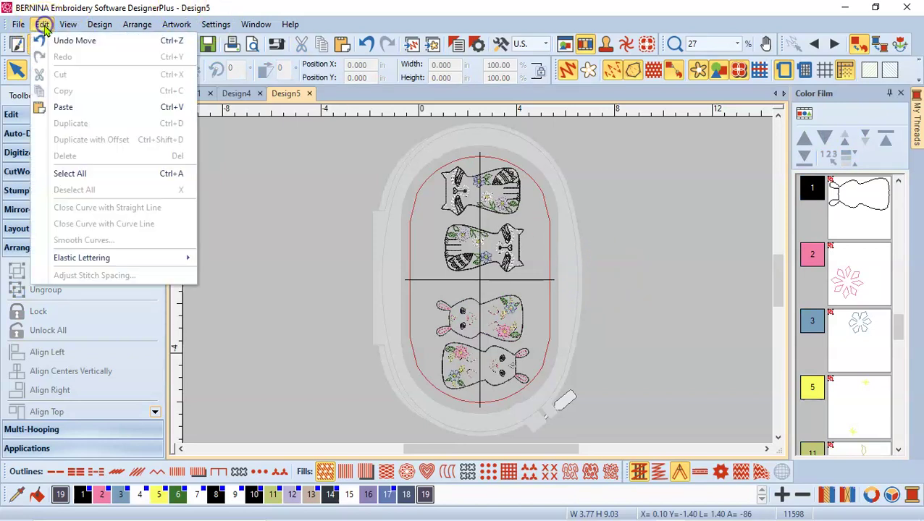
click(76, 174)
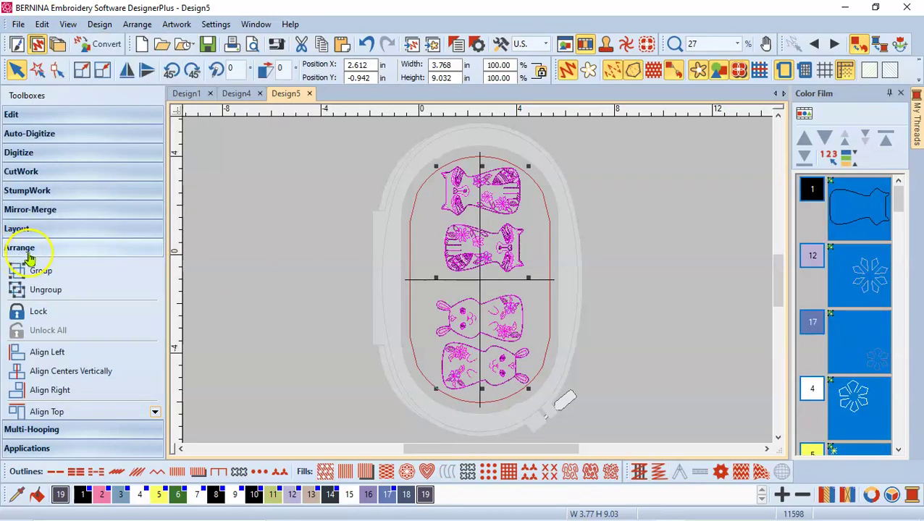
click(72, 373)
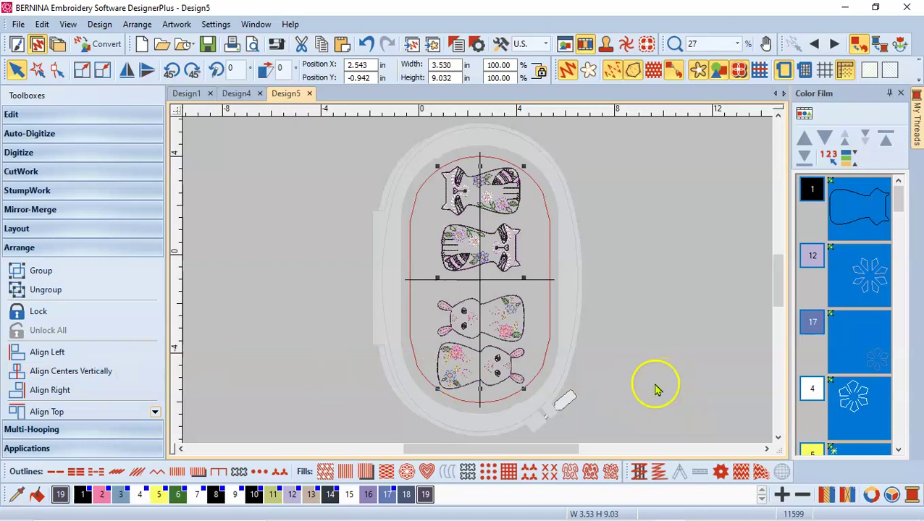
click(655, 390)
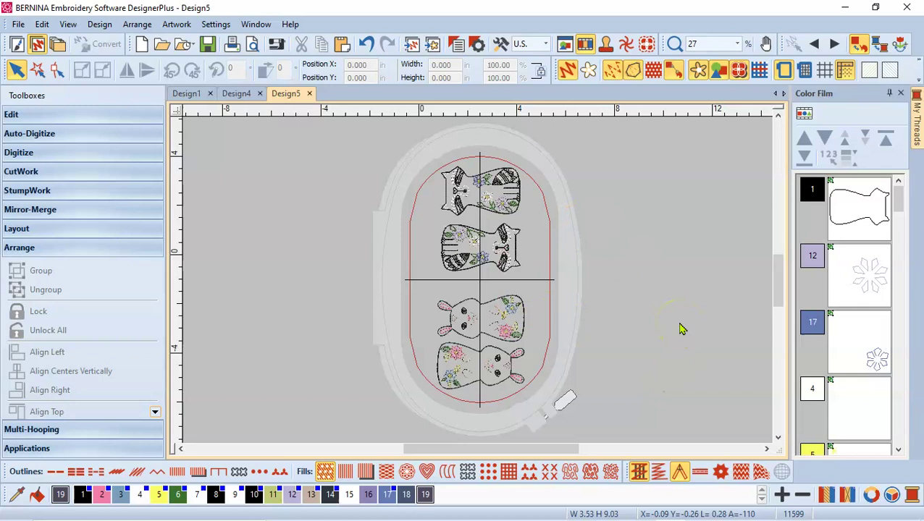
Select the top cat, second cat, upper bunny and bottom bunny in that order.
click(901, 199)
scroll(899, 200, down, 1)
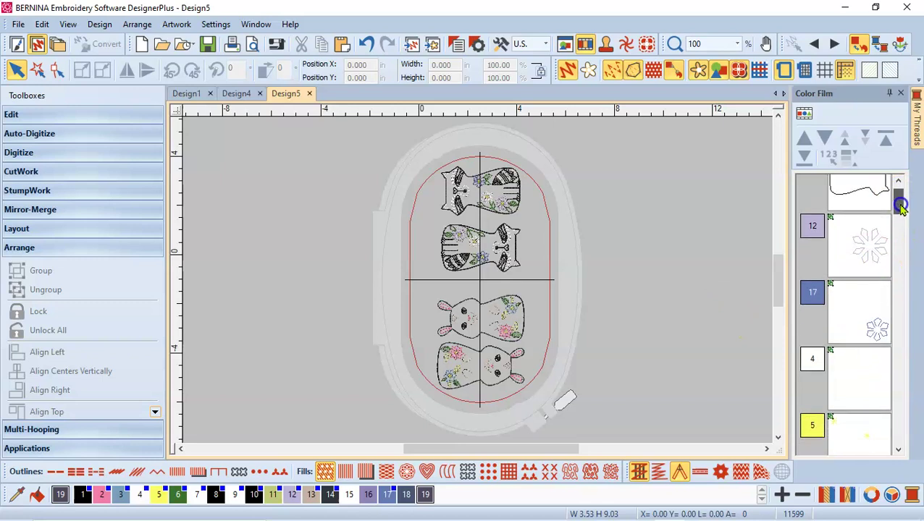
scroll(899, 201, up, 1)
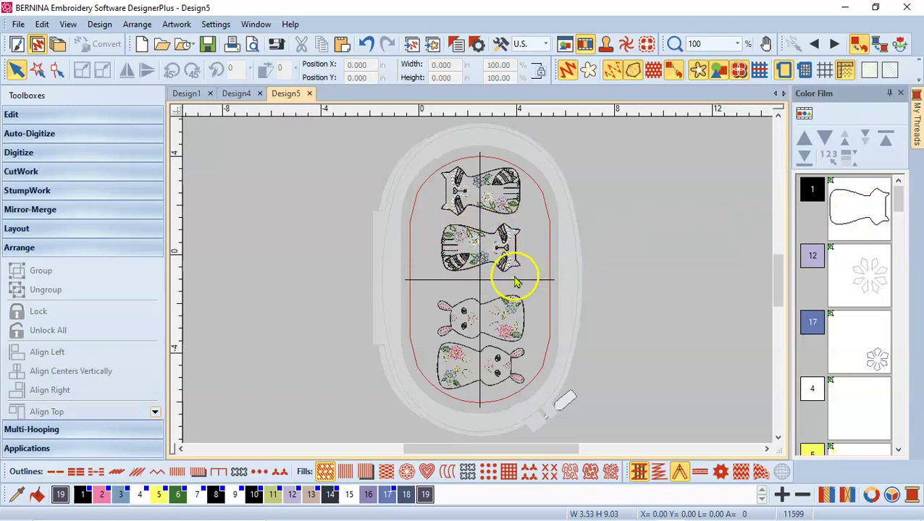
click(490, 257)
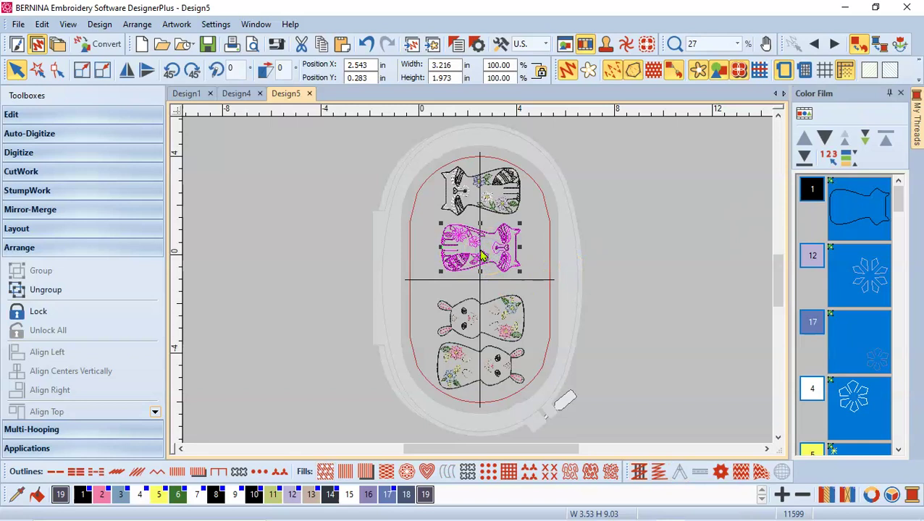
click(572, 186)
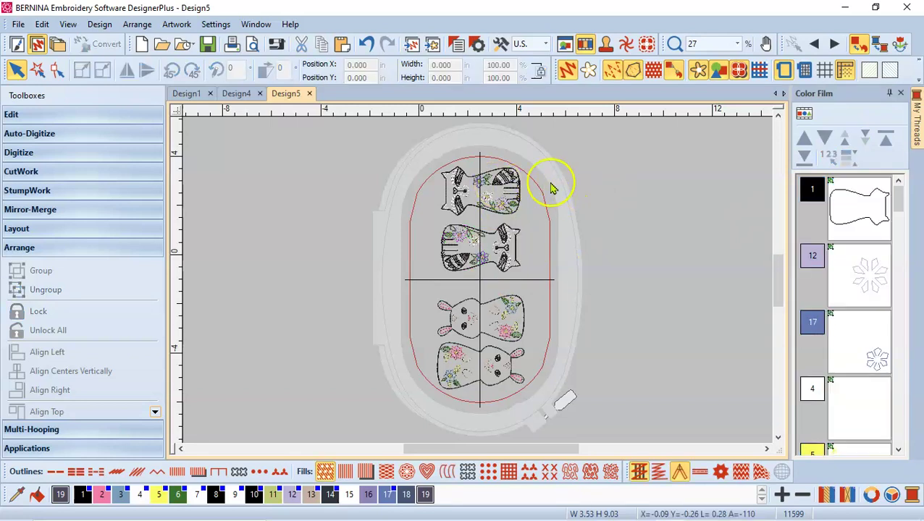
click(504, 188)
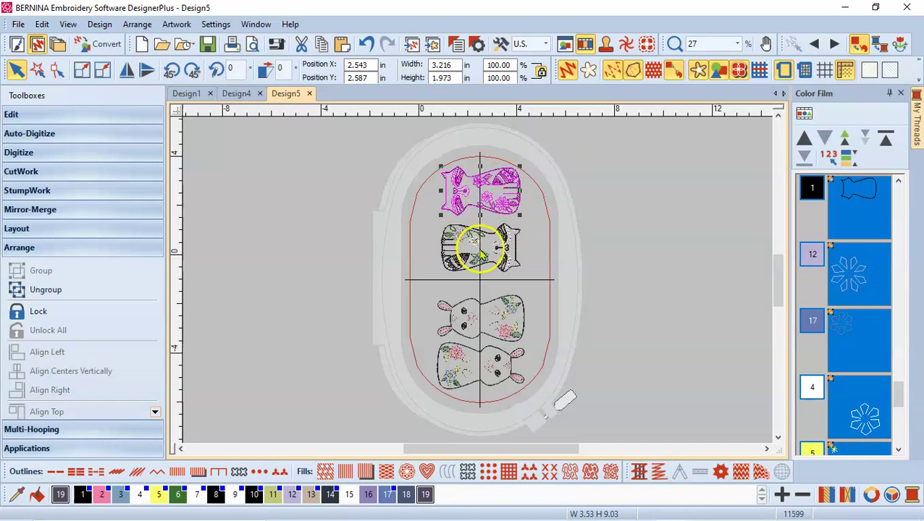
ctrl+click(479, 246)
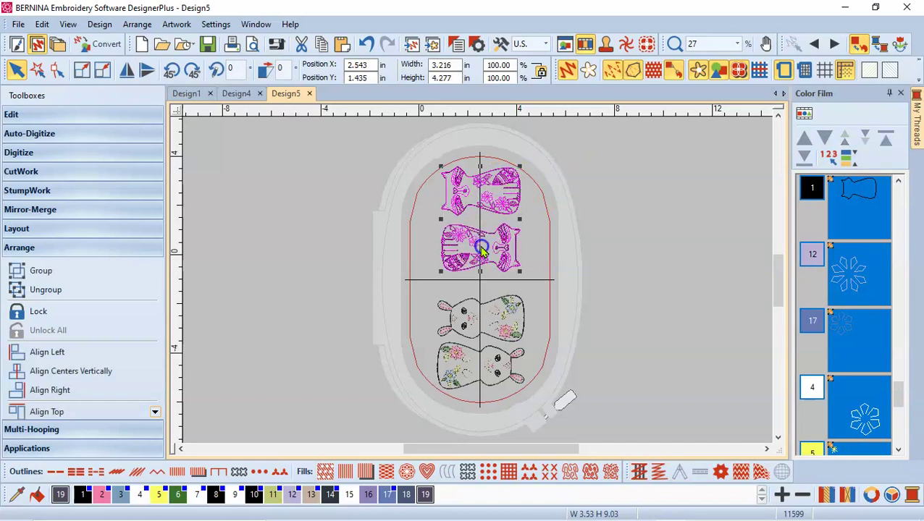
ctrl+click(503, 324)
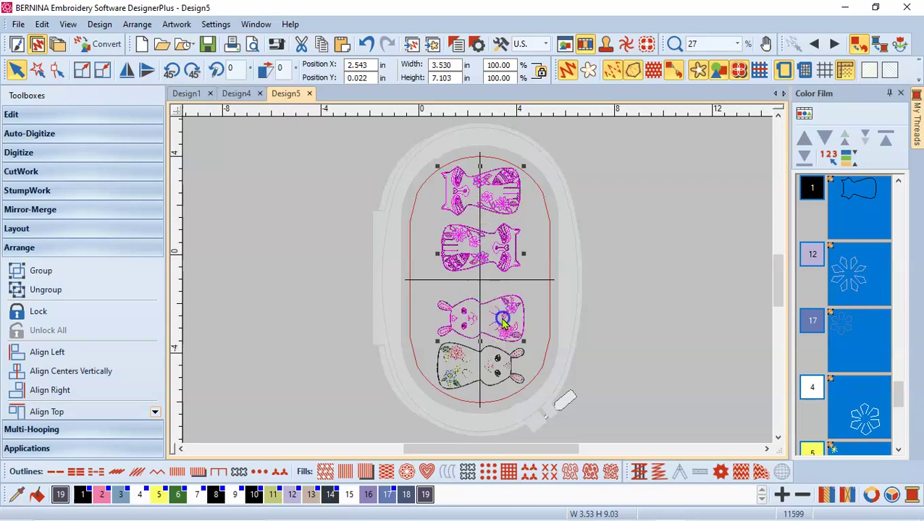
ctrl+click(492, 380)
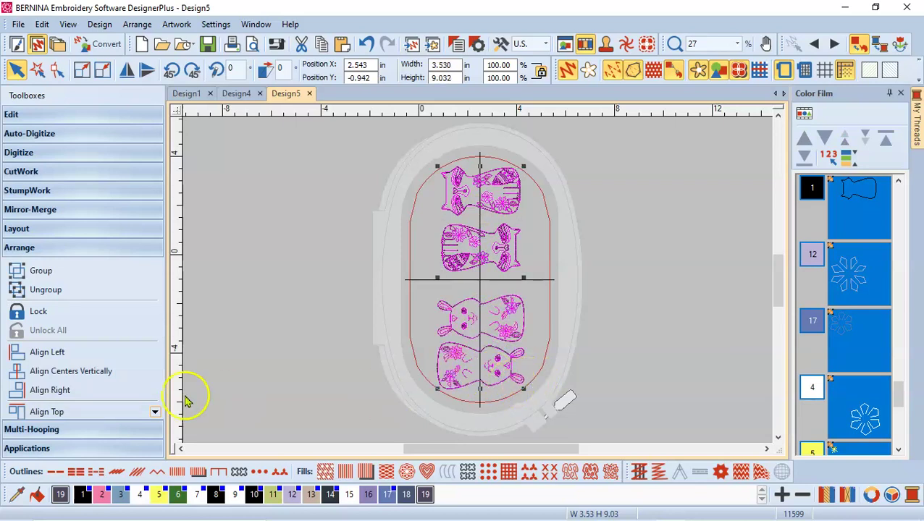
Apply Sequence by Selects so stitching follows the selection order, then deselect.
click(829, 160)
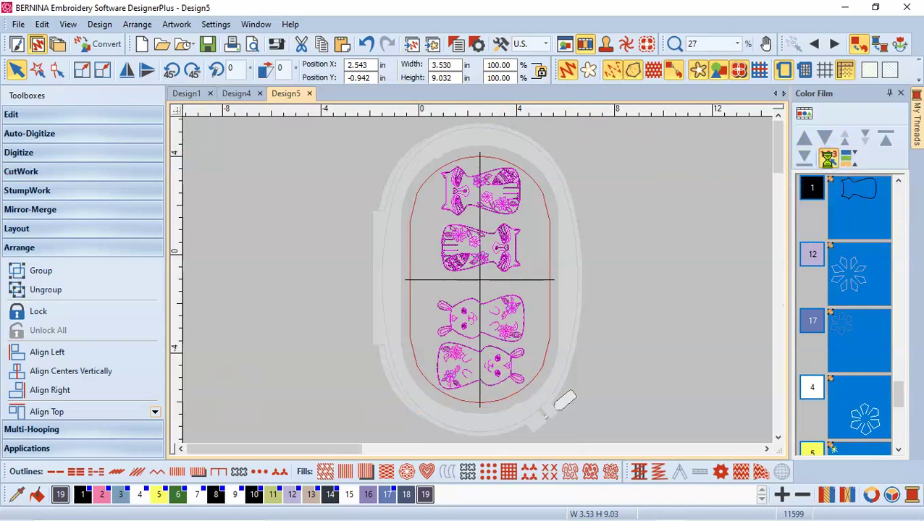
click(725, 215)
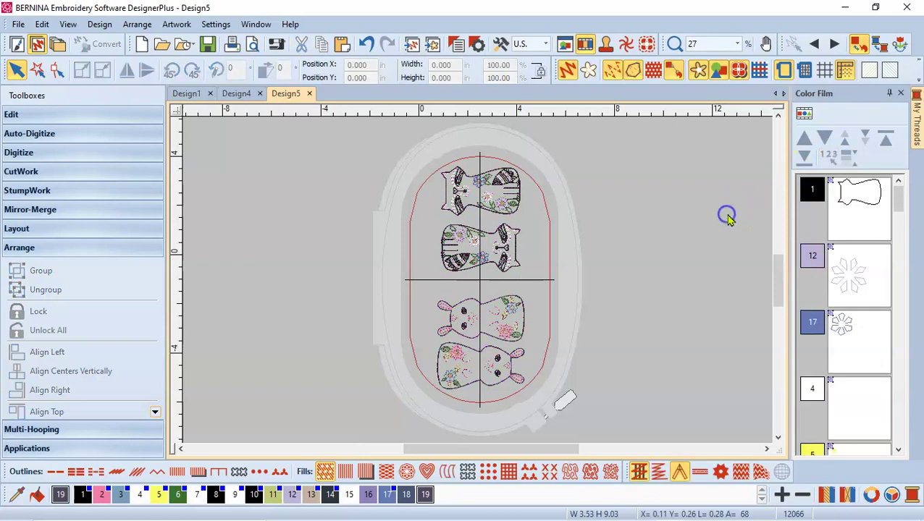
click(860, 199)
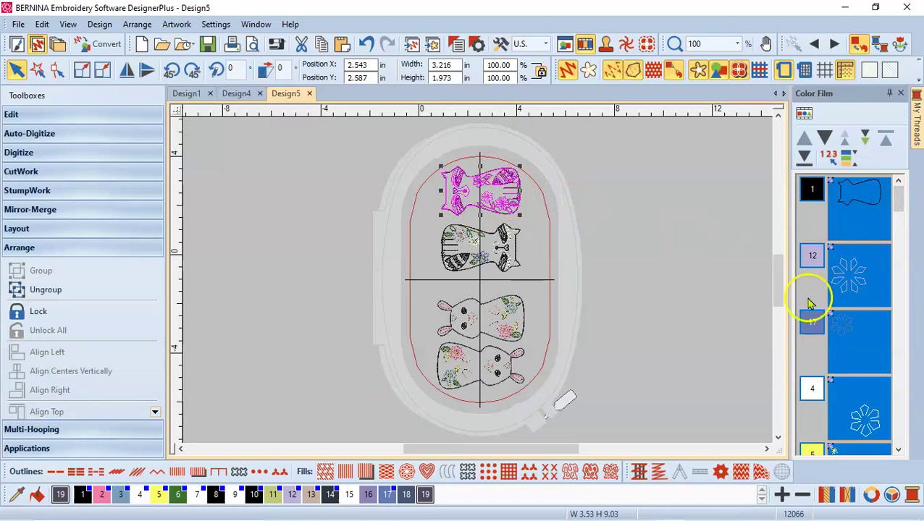
Check in the Color Film that sewing runs from the top cat to the bottom bunny.
drag(898, 201, 897, 376)
click(863, 272)
click(871, 288)
click(877, 384)
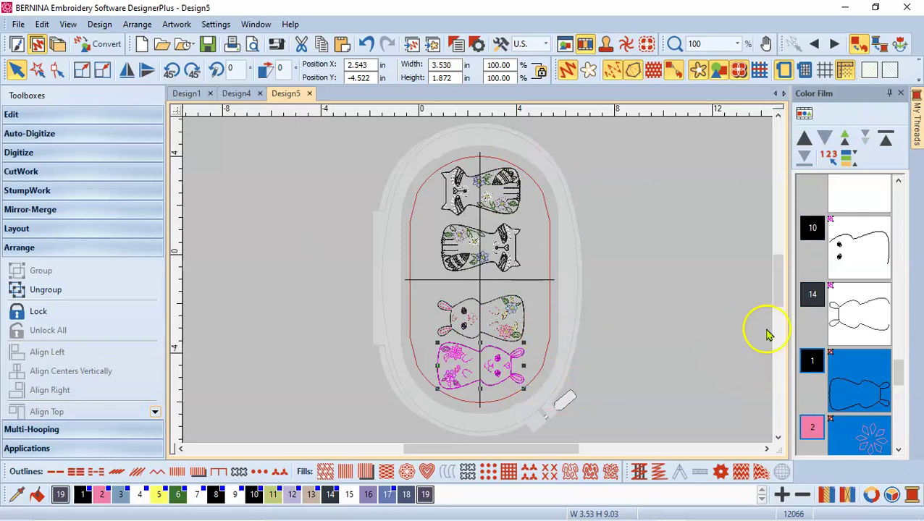
click(651, 268)
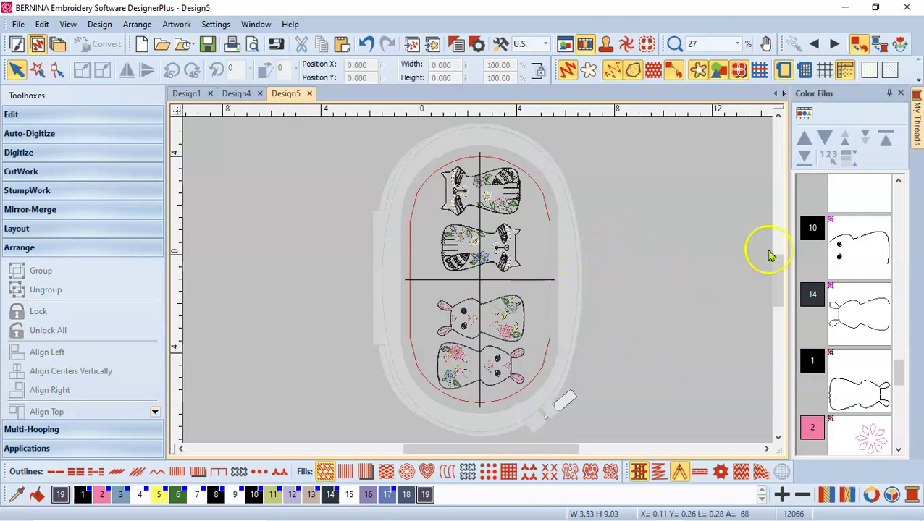
drag(899, 369, 905, 195)
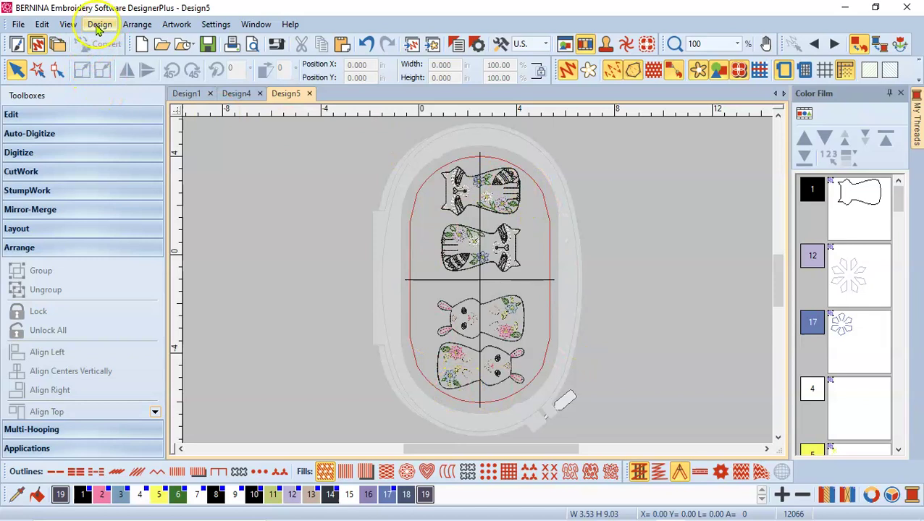
Run Design > Optimize Color Changes and accept reducing 41 colour changes to 15.
click(98, 25)
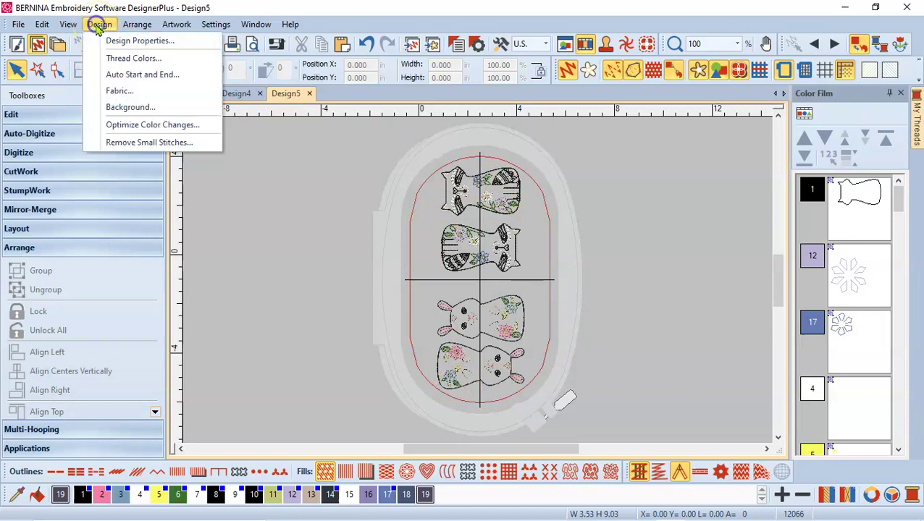
click(150, 126)
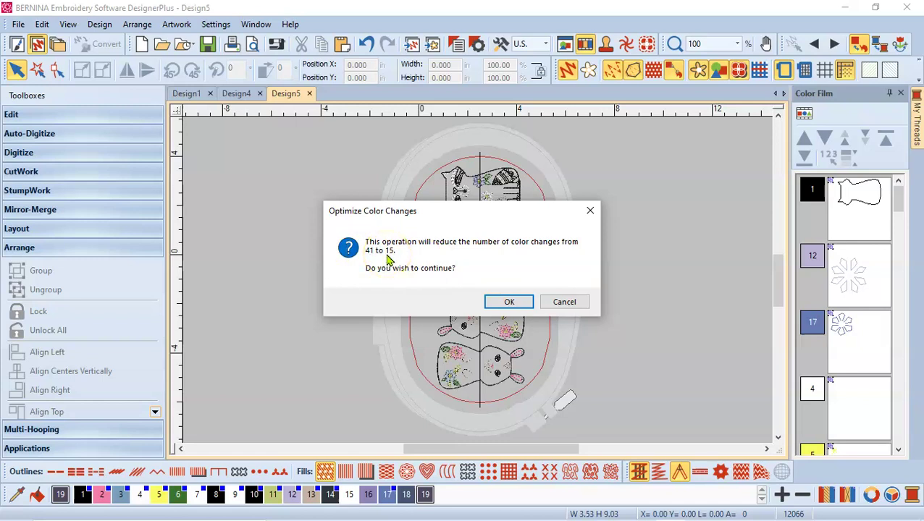
click(509, 302)
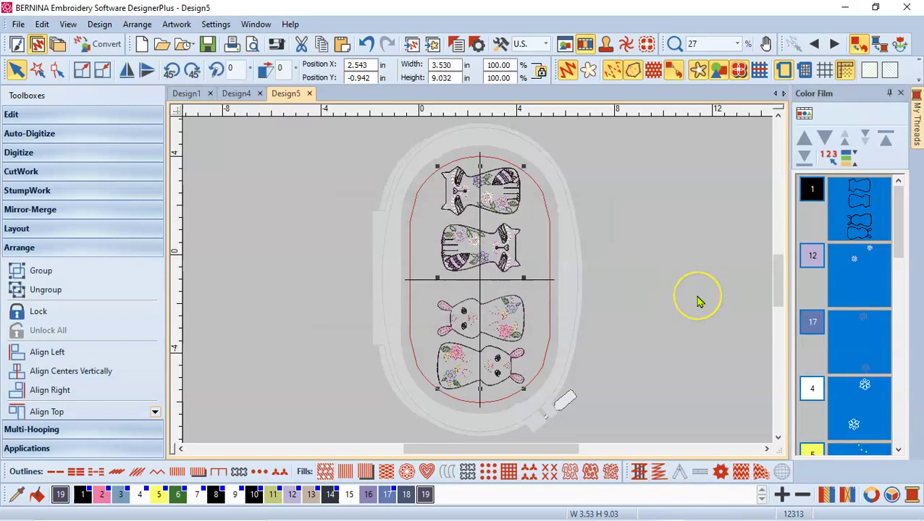
click(697, 297)
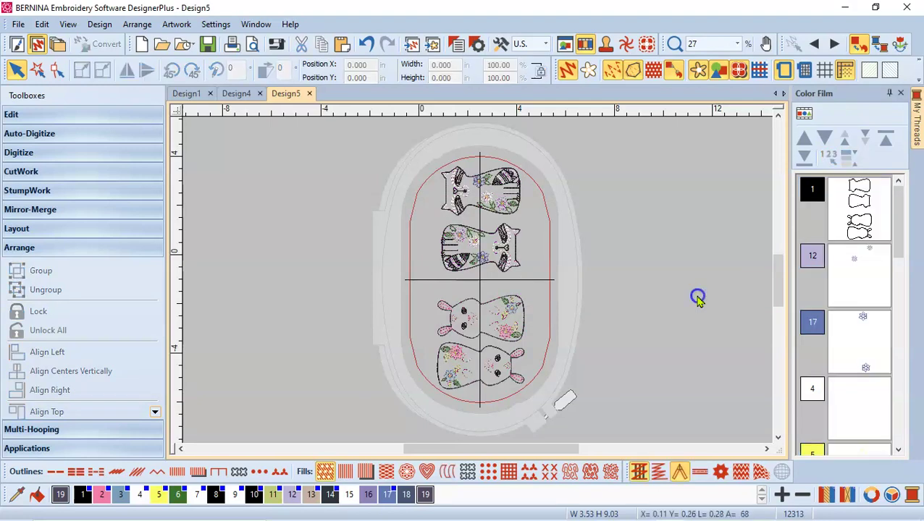
click(866, 210)
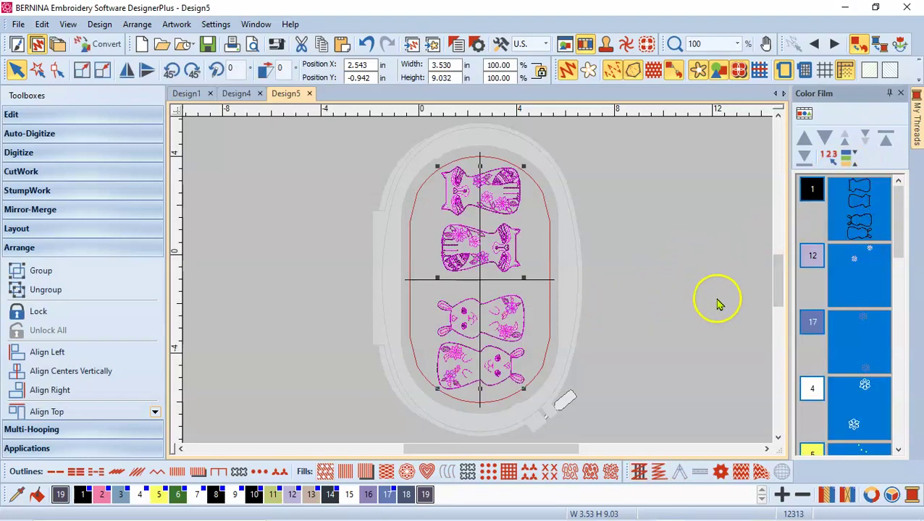
click(708, 250)
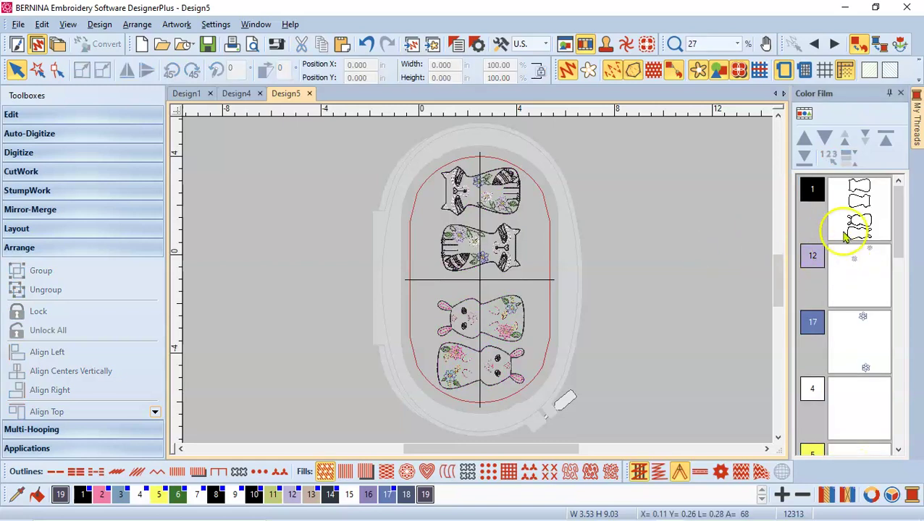
click(865, 226)
click(905, 224)
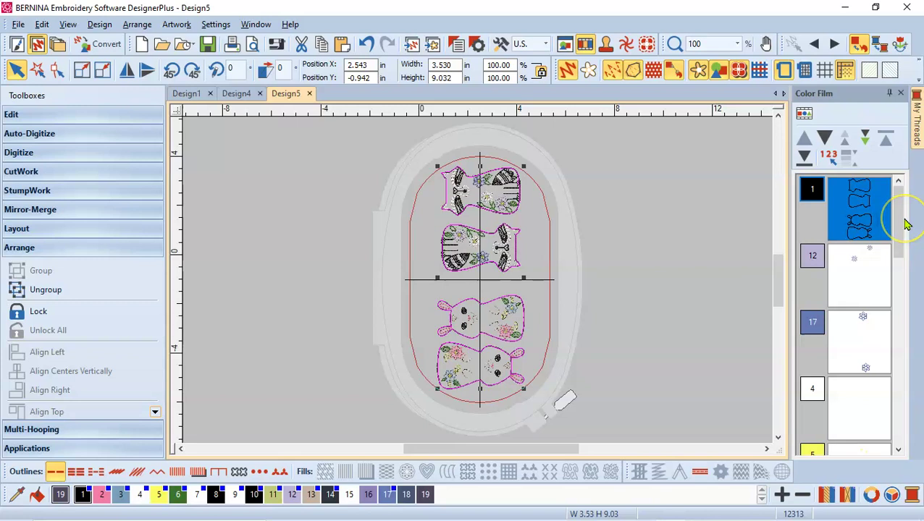
click(865, 217)
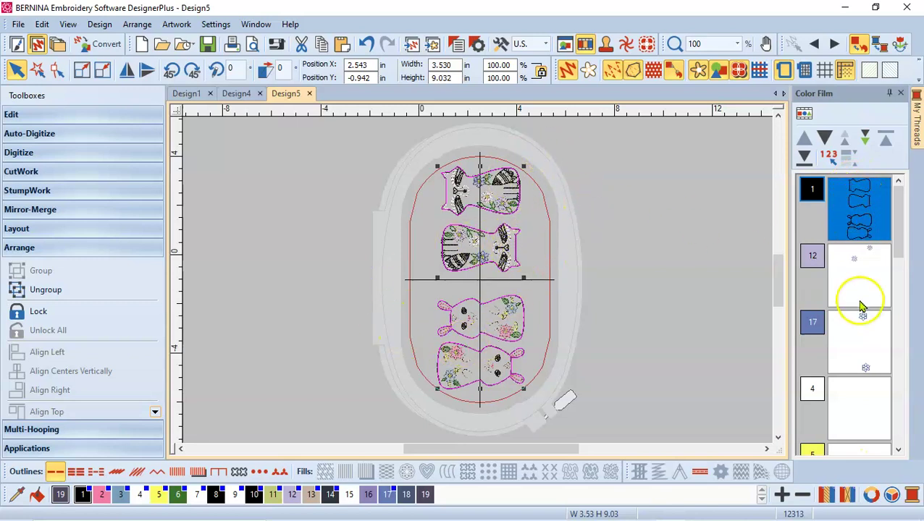
click(867, 281)
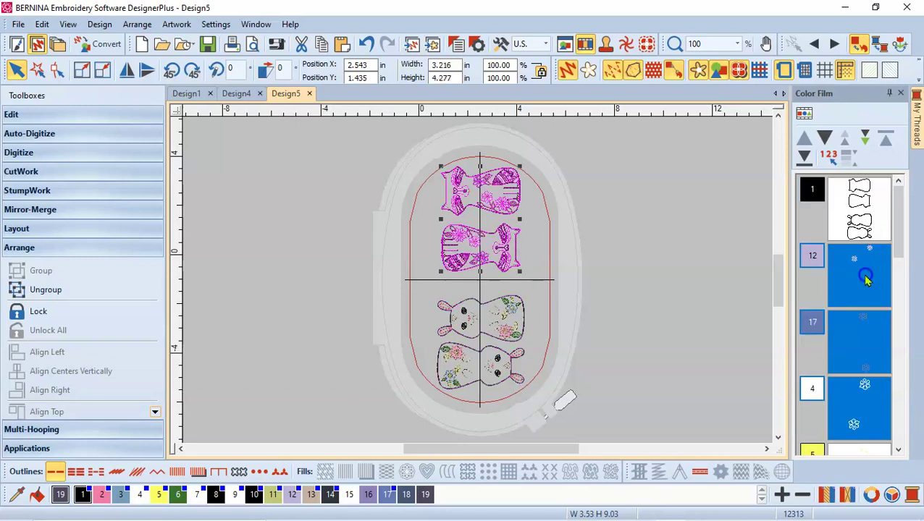
click(660, 281)
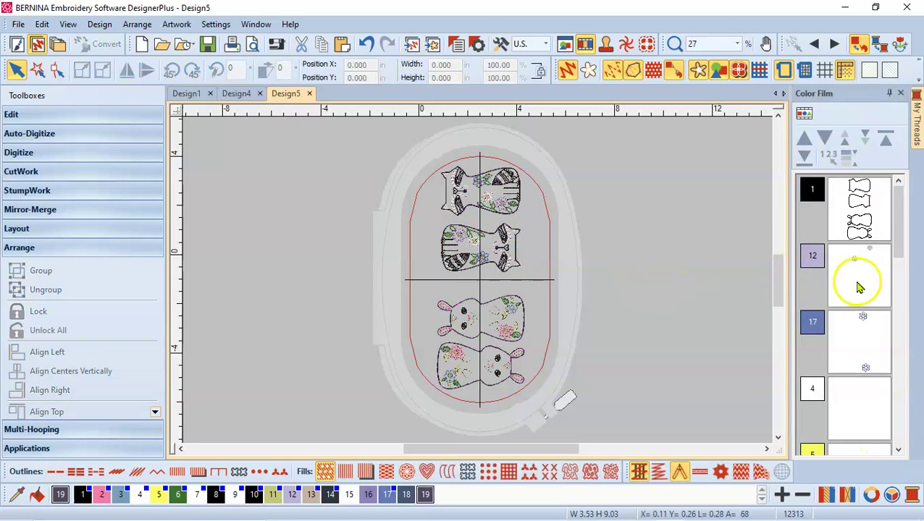
click(858, 288)
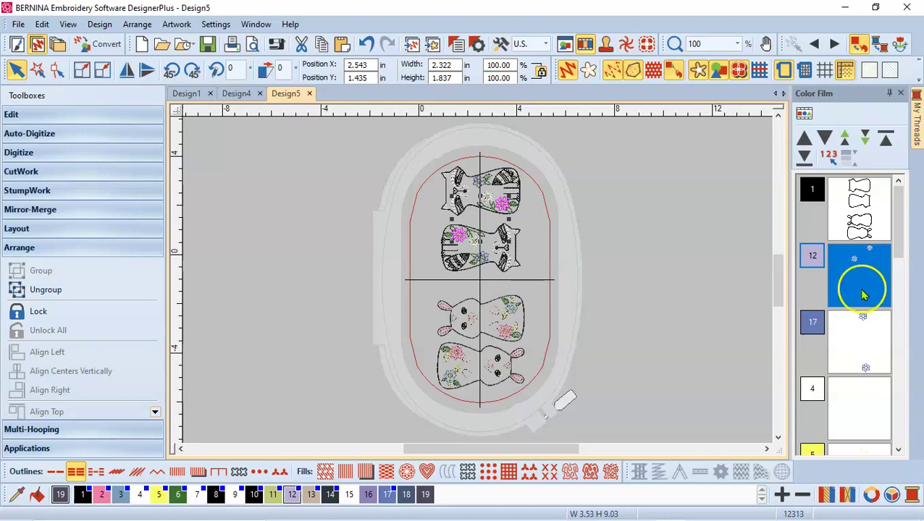
click(857, 341)
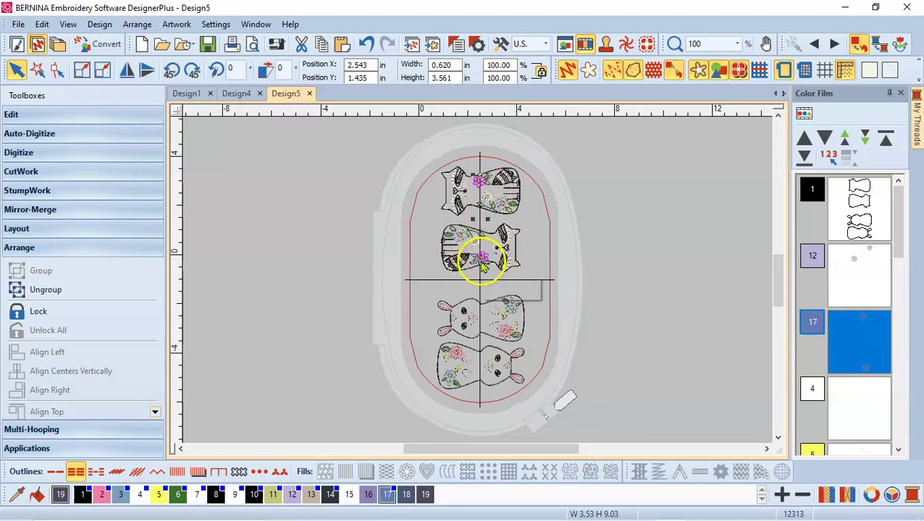
click(864, 416)
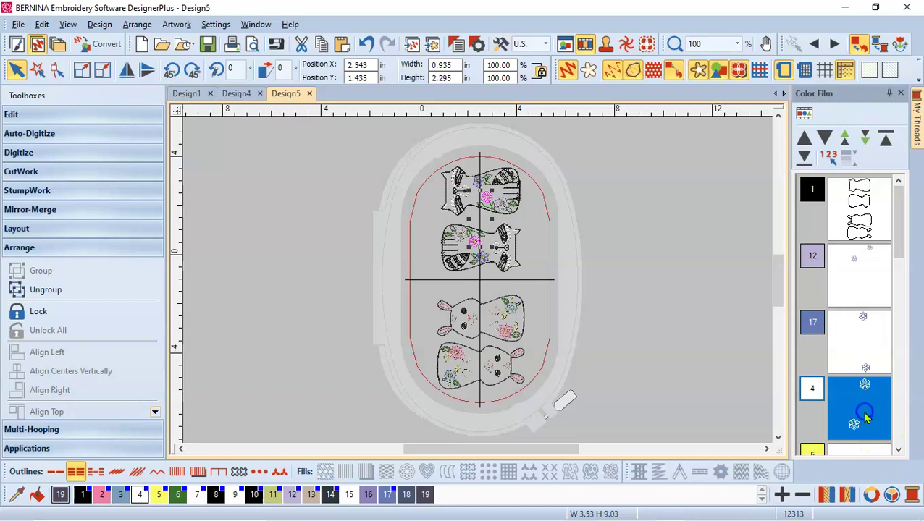
click(898, 449)
click(897, 449)
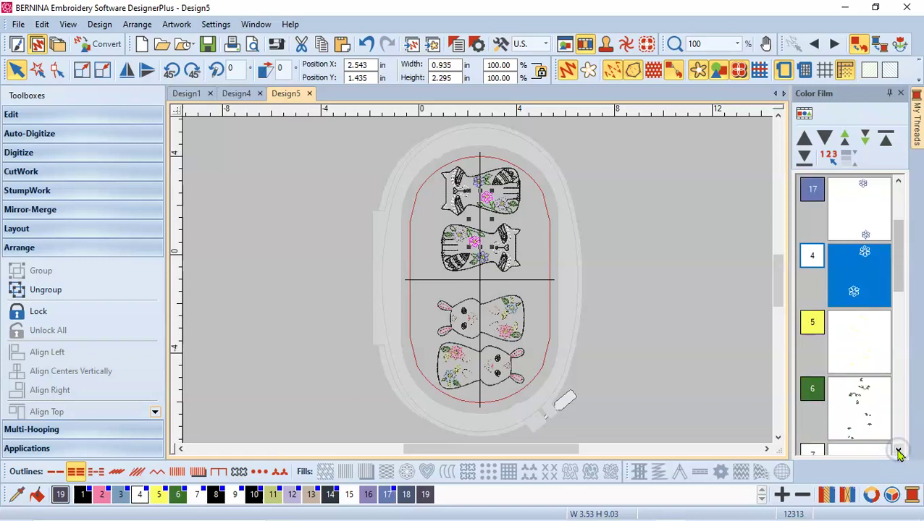
click(863, 353)
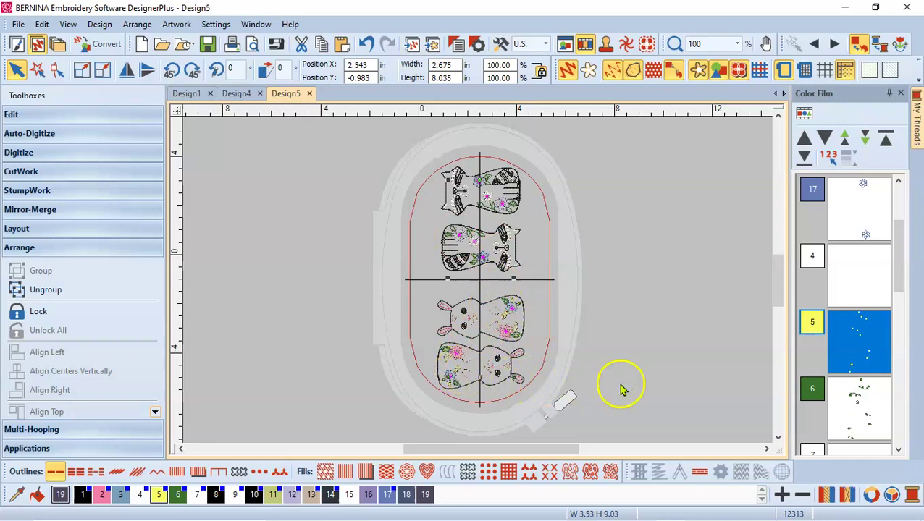
click(790, 317)
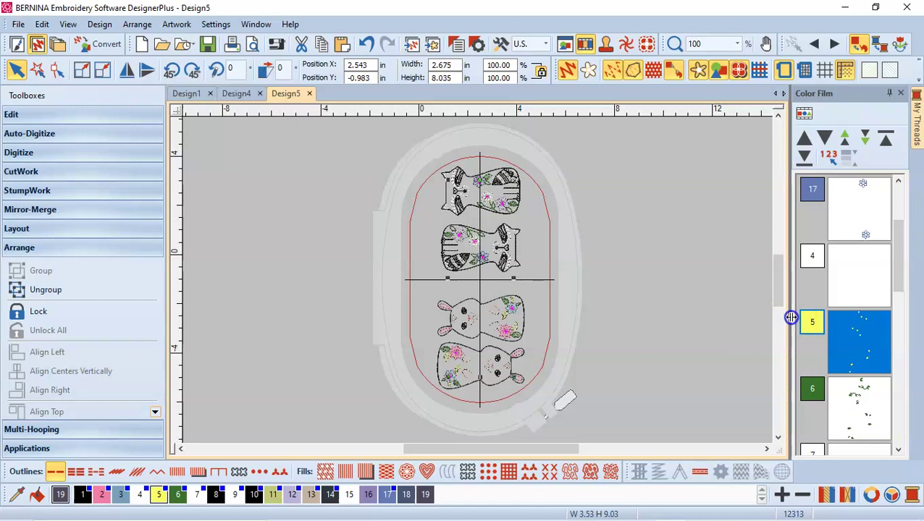
Widen the Color Film docker toward the design, scroll its thread previews, and deselect.
drag(790, 317, 623, 326)
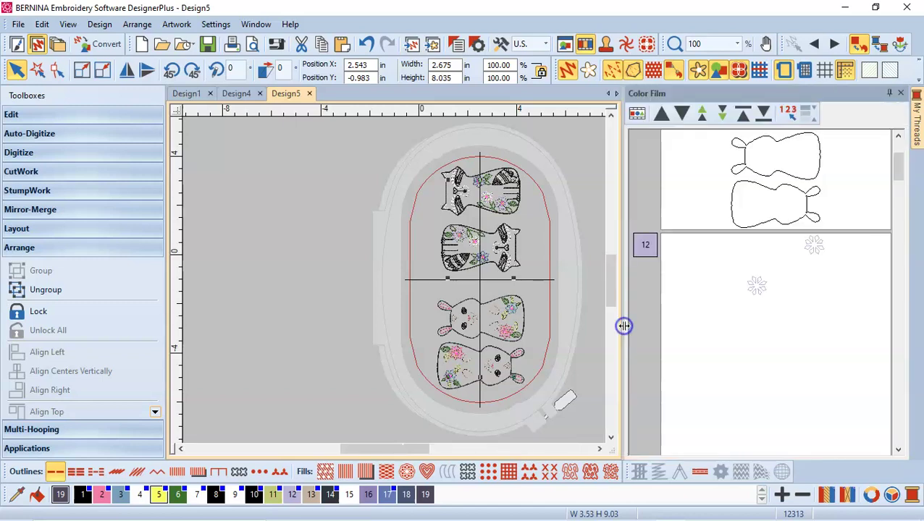
drag(896, 168, 898, 229)
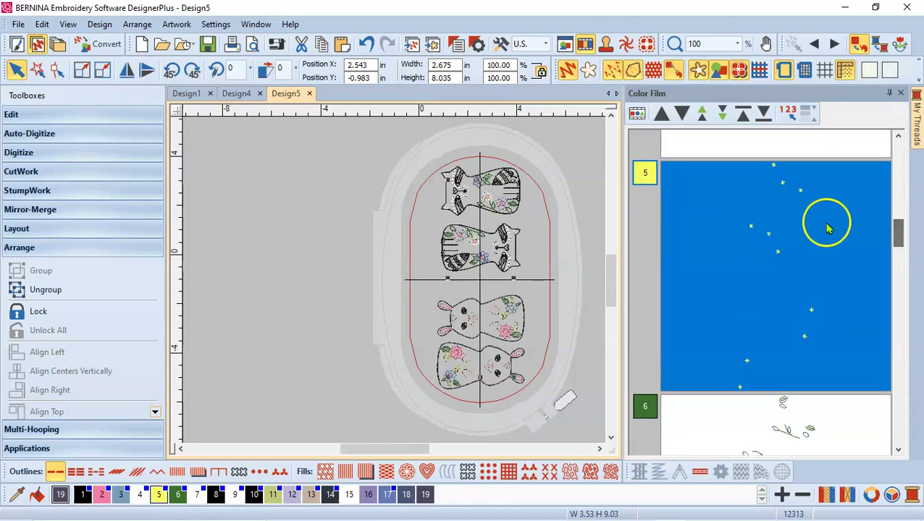
click(587, 369)
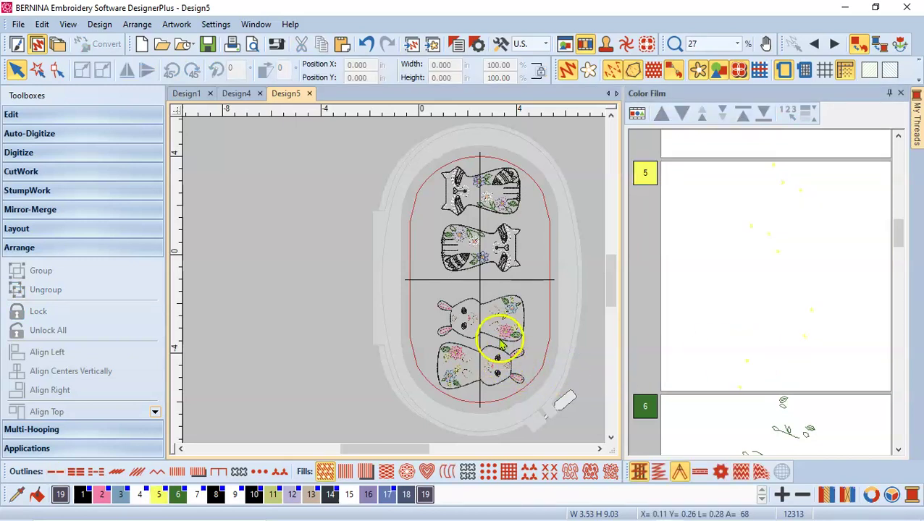
Zoom in on the blue flower, try selecting its parts, undo an accidental change and clear the selection.
scroll(500, 346, up, 5)
scroll(395, 286, up, 5)
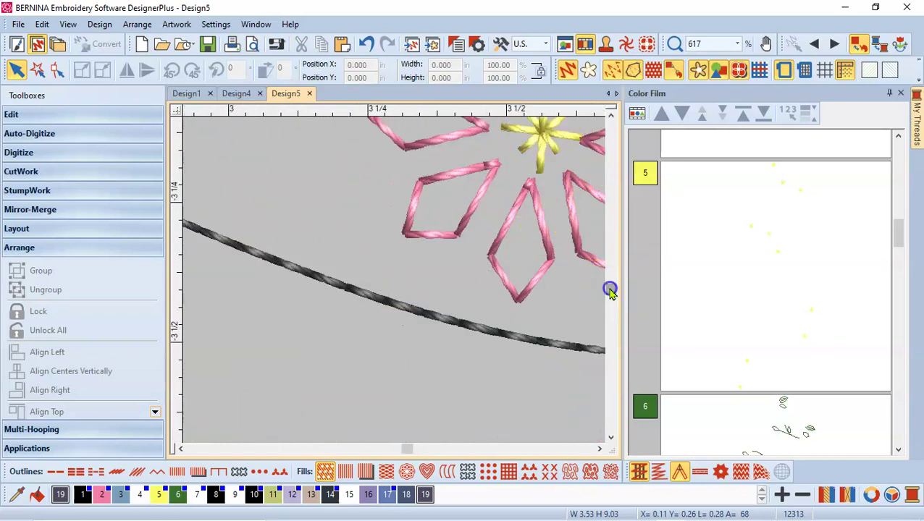
scroll(609, 290, up, 5)
scroll(394, 284, down, 4)
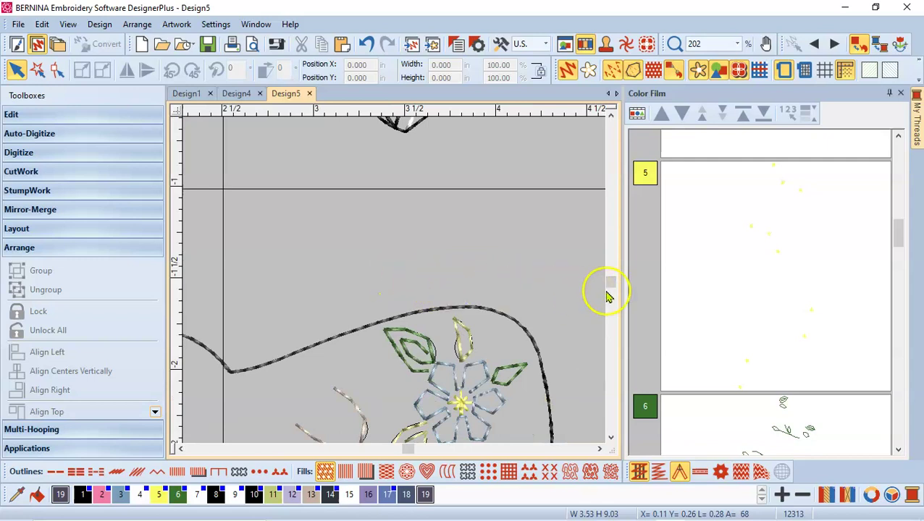
drag(611, 285, 613, 289)
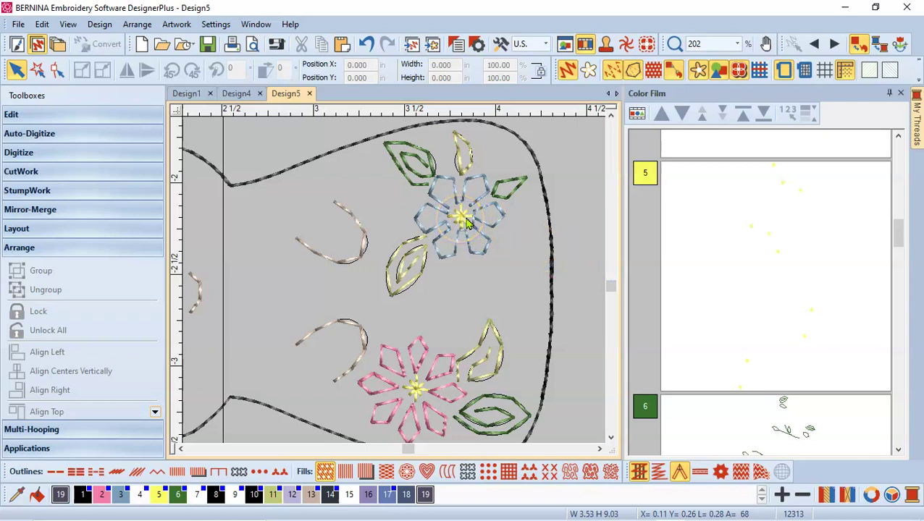
click(446, 210)
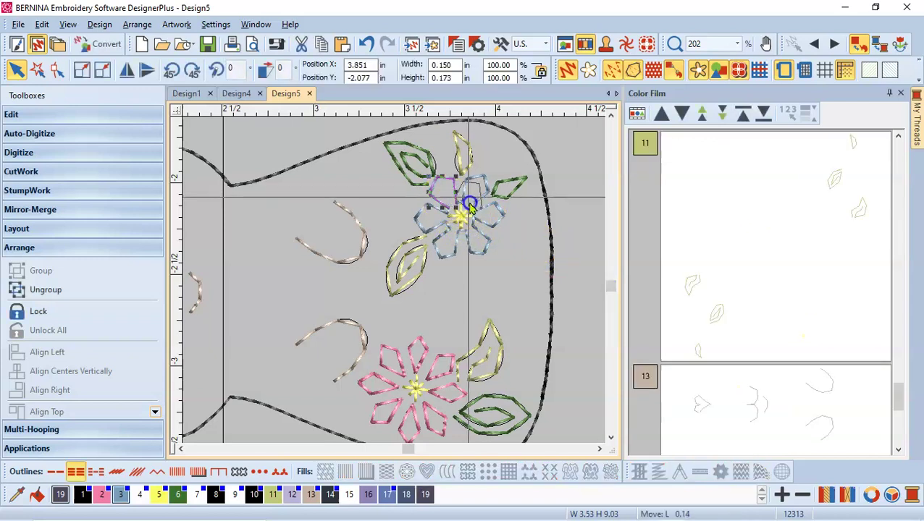
click(446, 205)
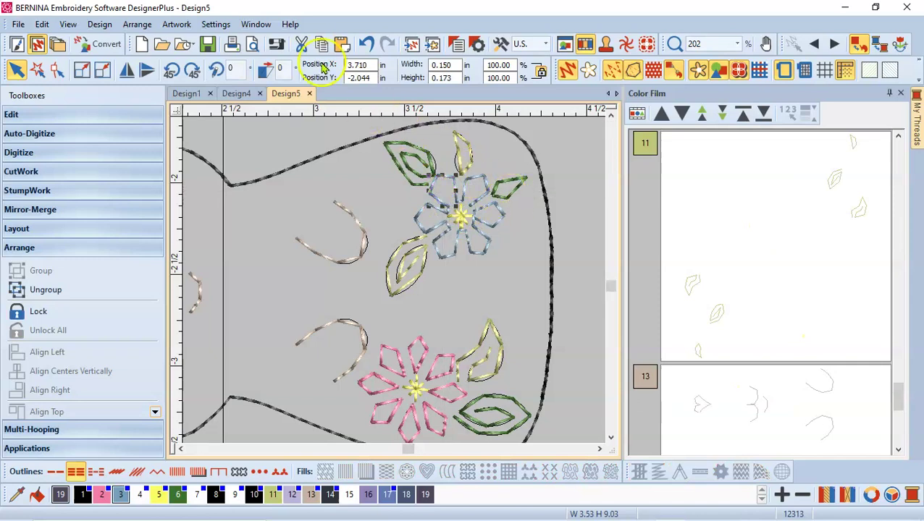
click(368, 44)
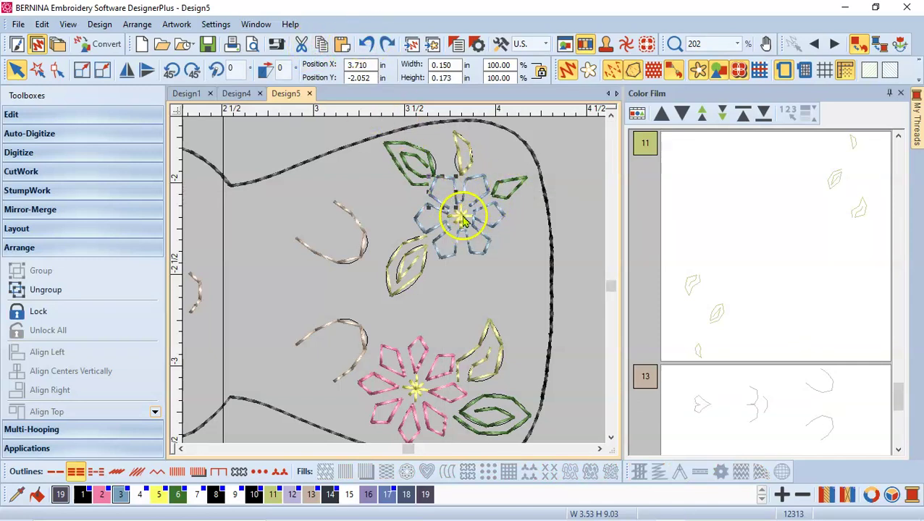
click(462, 216)
click(567, 235)
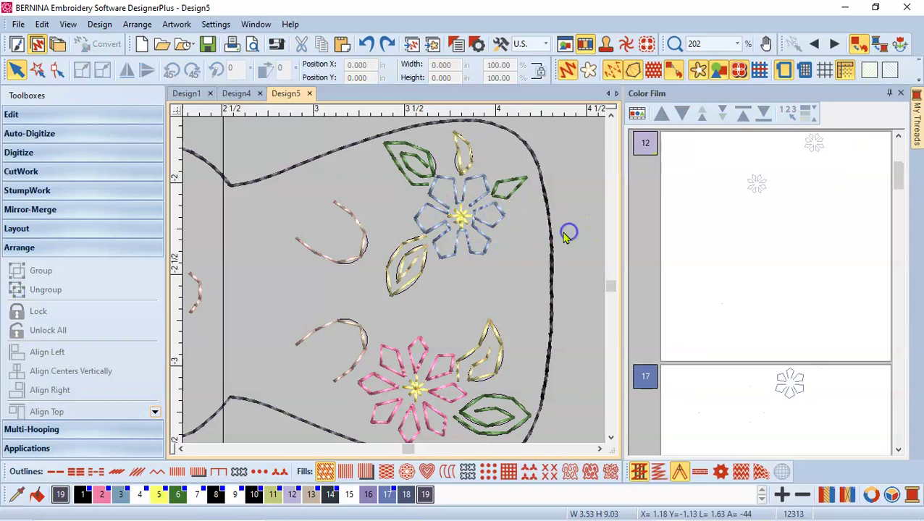
Select the blue flower's centre and add the pink flower's centre to the selection.
click(460, 220)
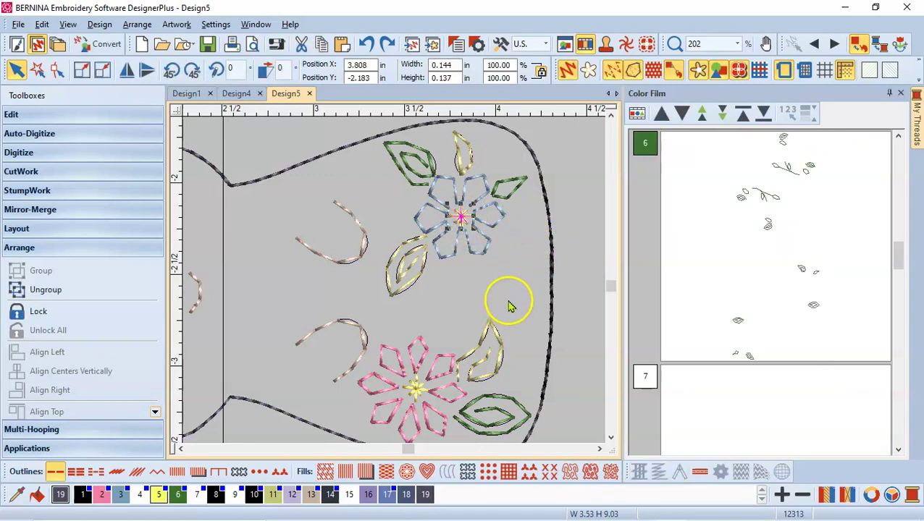
ctrl+click(418, 393)
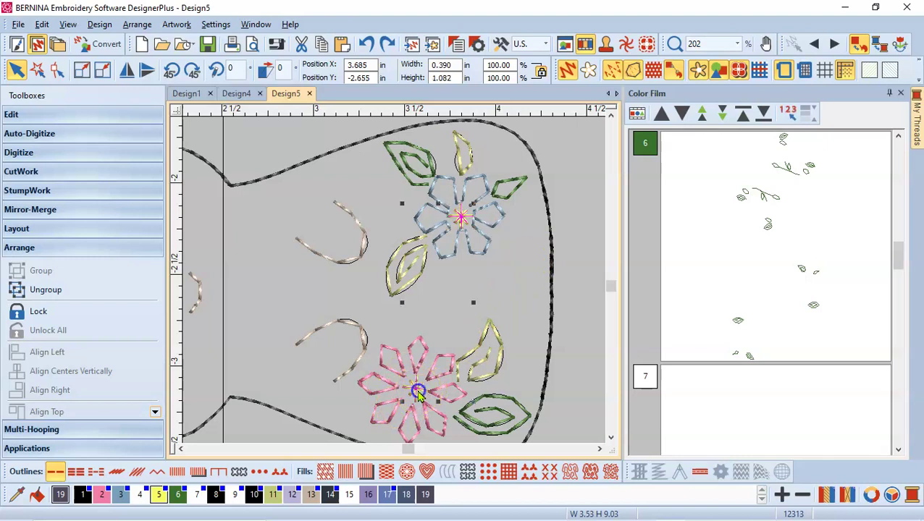
click(611, 439)
click(612, 439)
click(612, 440)
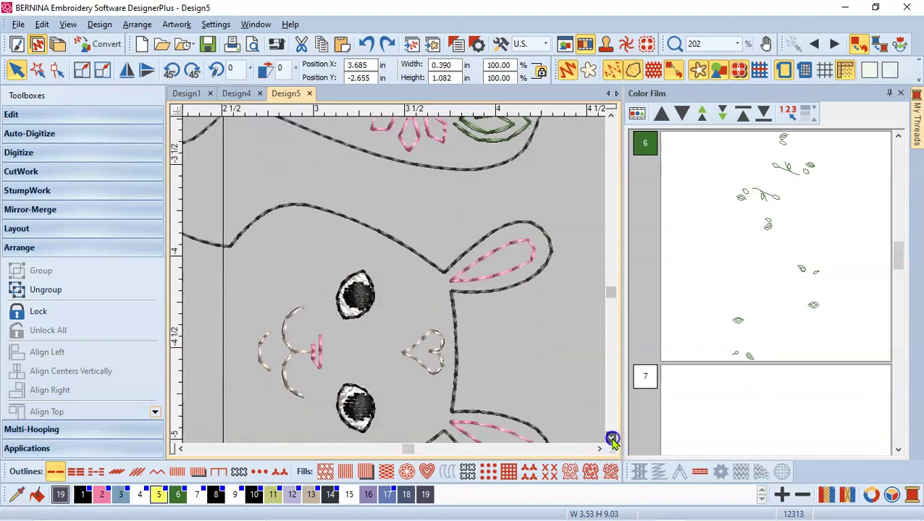
click(611, 439)
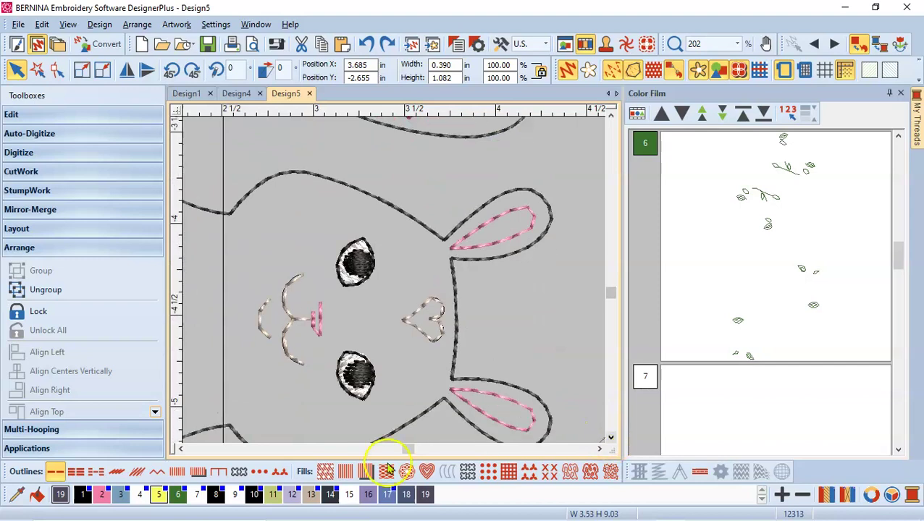
Select the other bunny's blue flower centre and add its remaining flower centre to the selection.
click(181, 449)
click(181, 449)
click(181, 449)
click(181, 449)
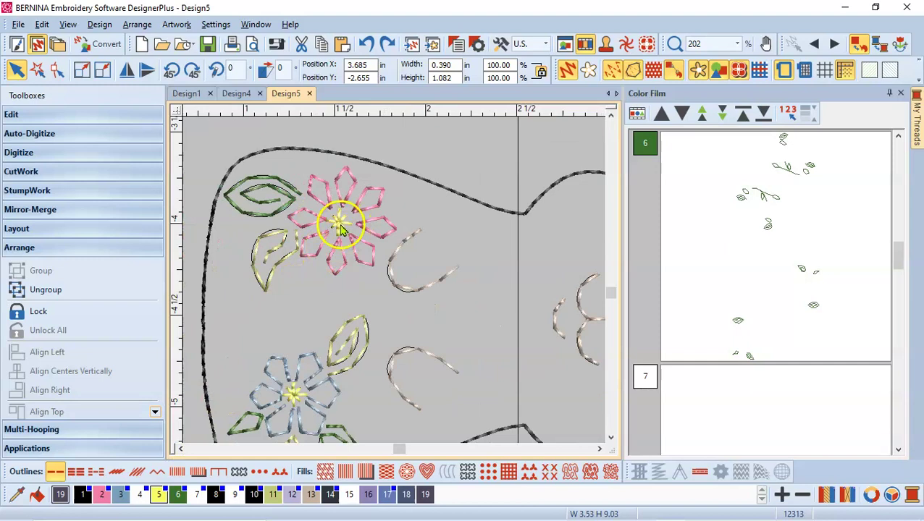
click(342, 229)
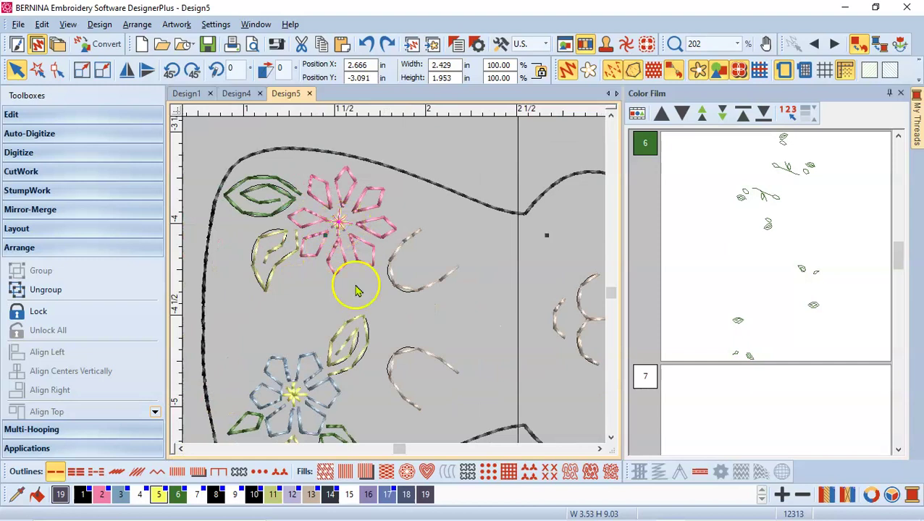
click(292, 395)
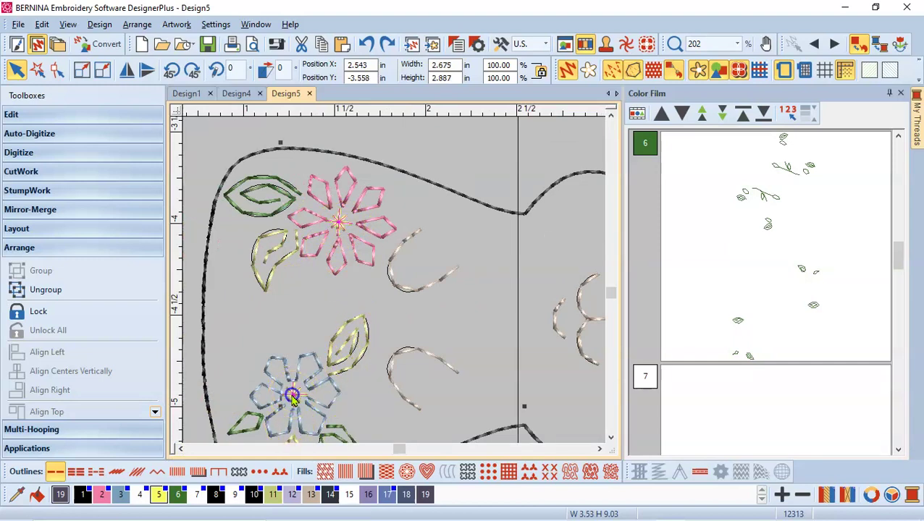
Recolour the selected flower centres to thread 16 Pastel Blue.
click(368, 495)
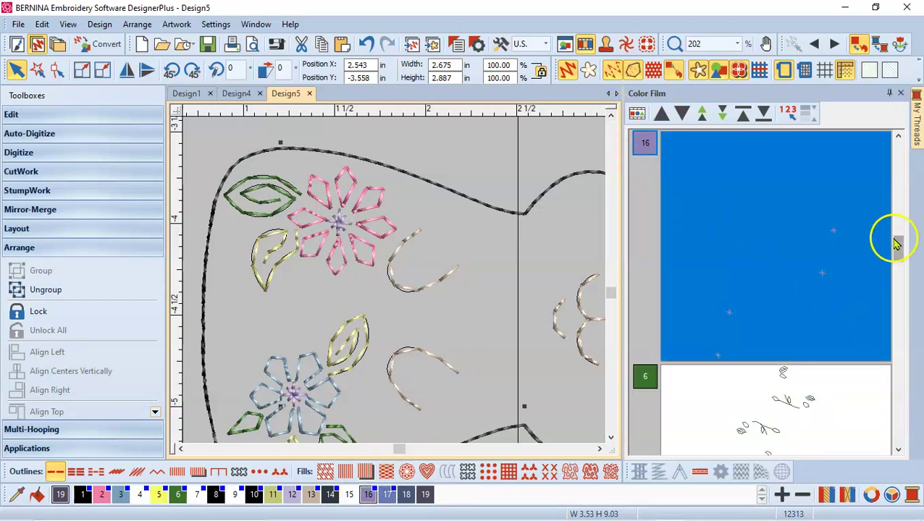
scroll(902, 246, up, 1)
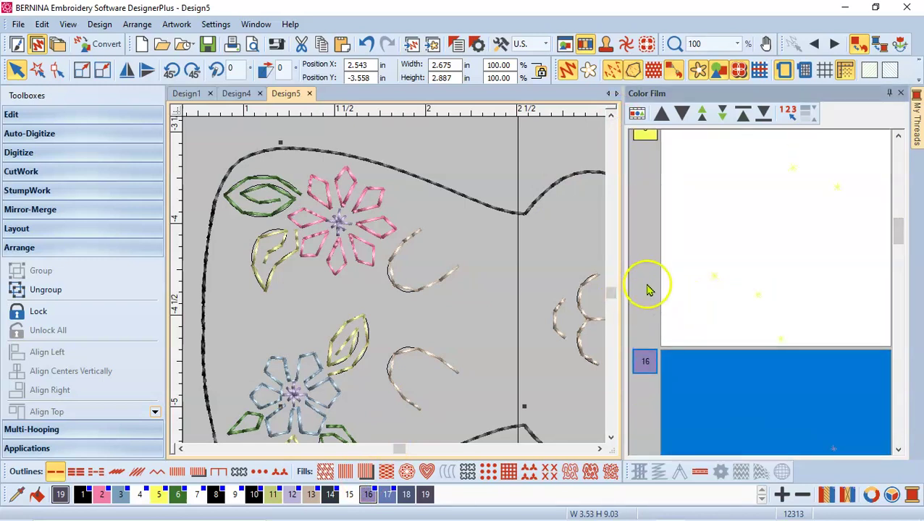
click(517, 177)
Select all objects sewn in yellow thread 5 from the Color Film, then deselect on the canvas.
click(778, 263)
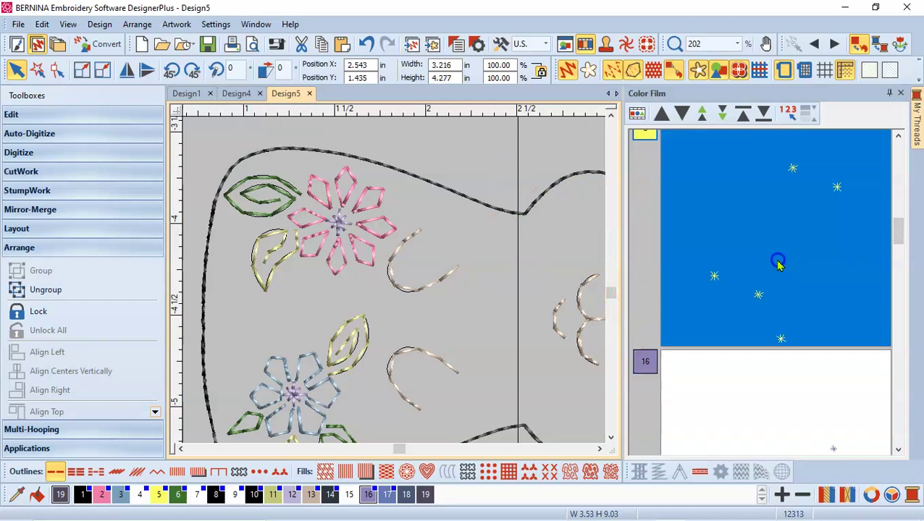
drag(890, 242, 896, 230)
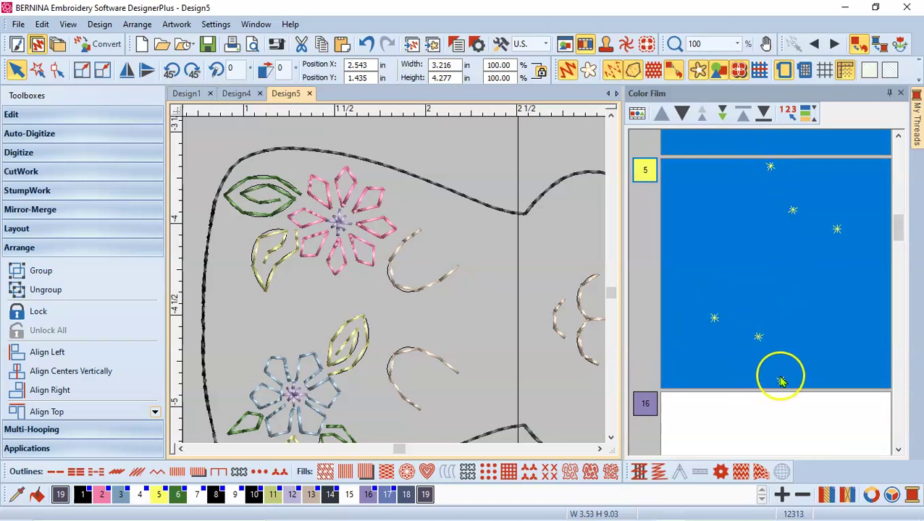
click(898, 450)
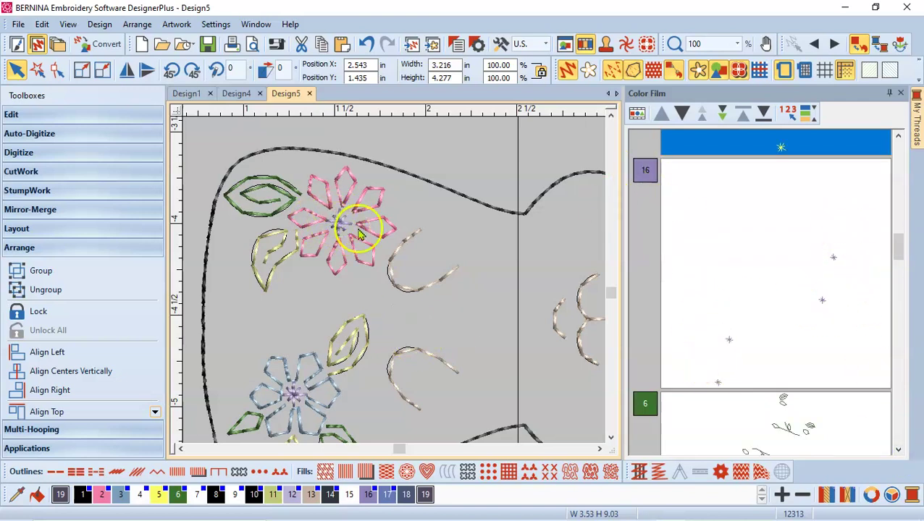
click(451, 150)
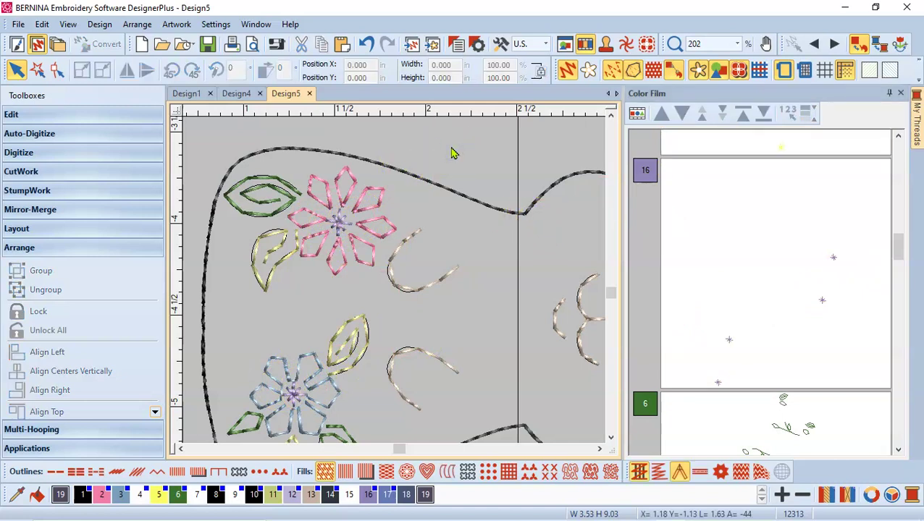
key(0)
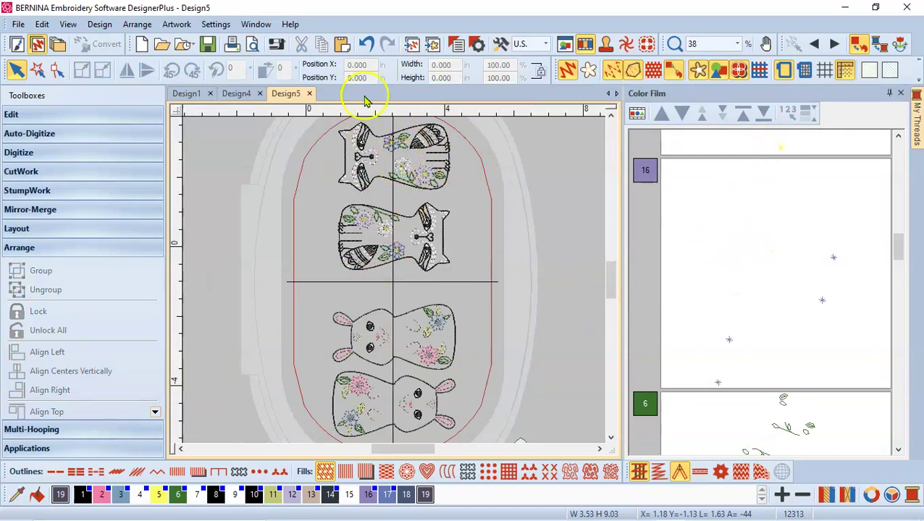
click(100, 26)
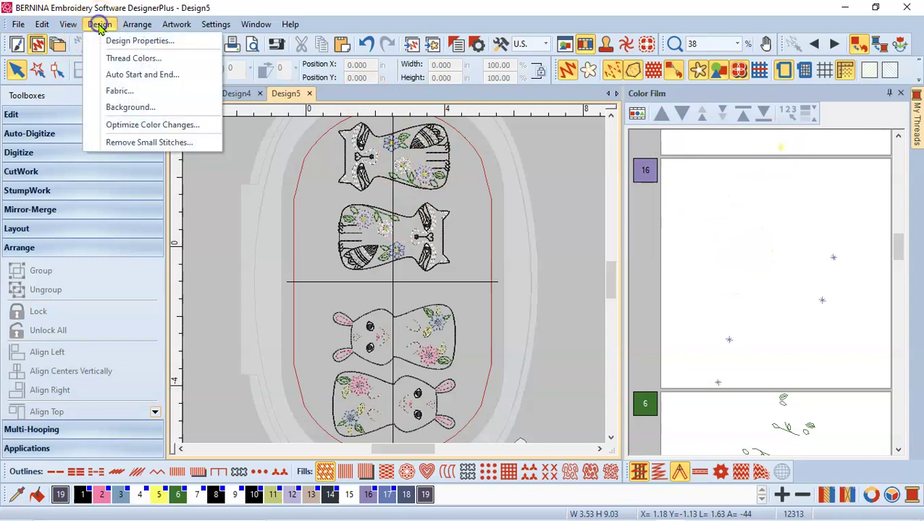
click(560, 221)
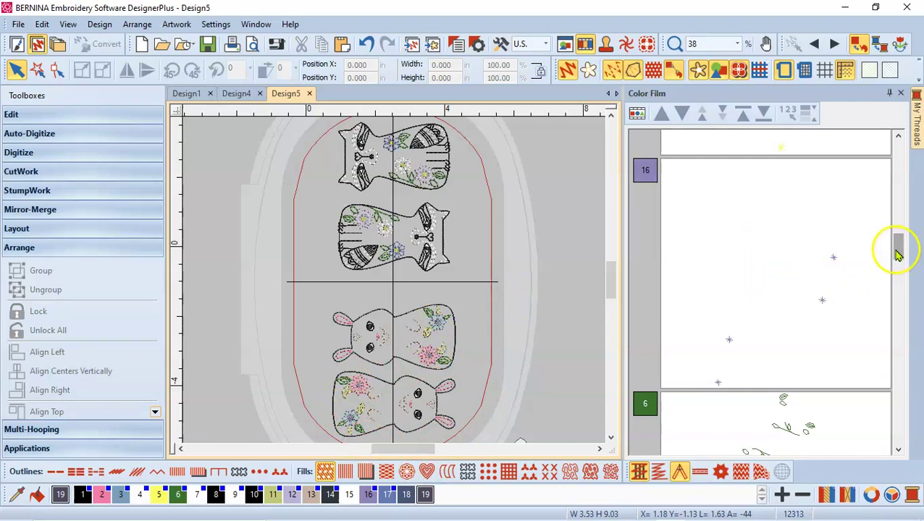
drag(896, 253, 899, 226)
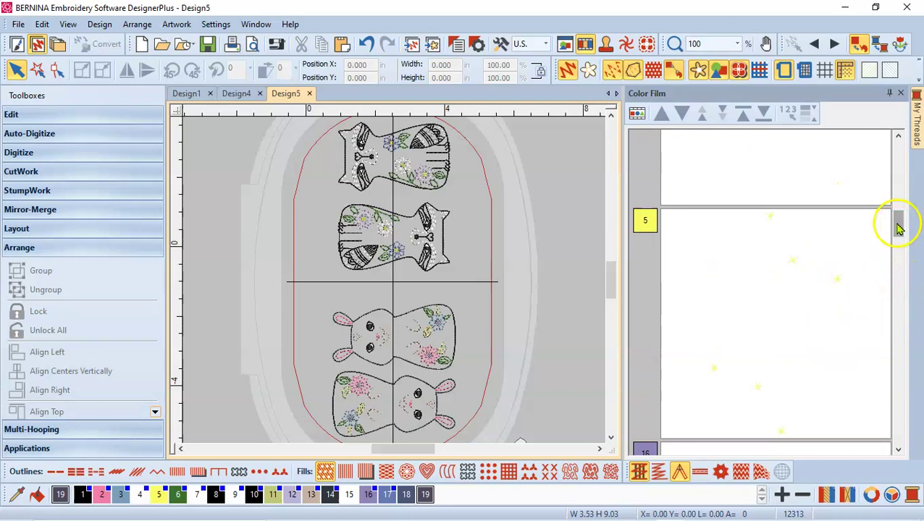
drag(901, 220, 899, 262)
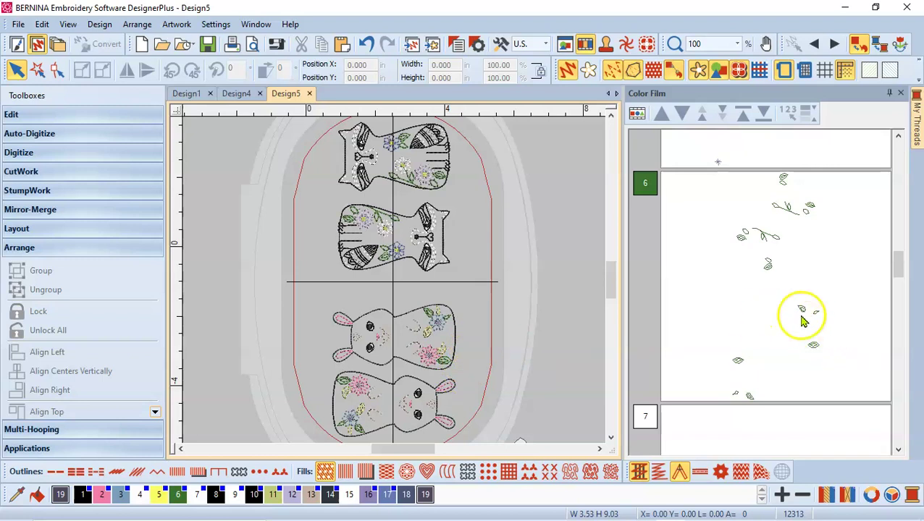
Select the four green leaves across both bunnies and recolour them to thread 18.
scroll(435, 344, up, 2)
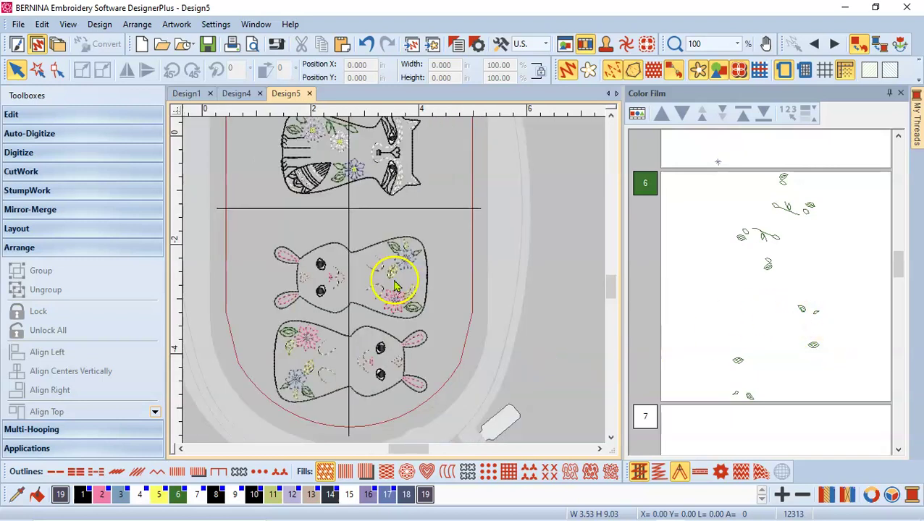
scroll(395, 282, up, 1)
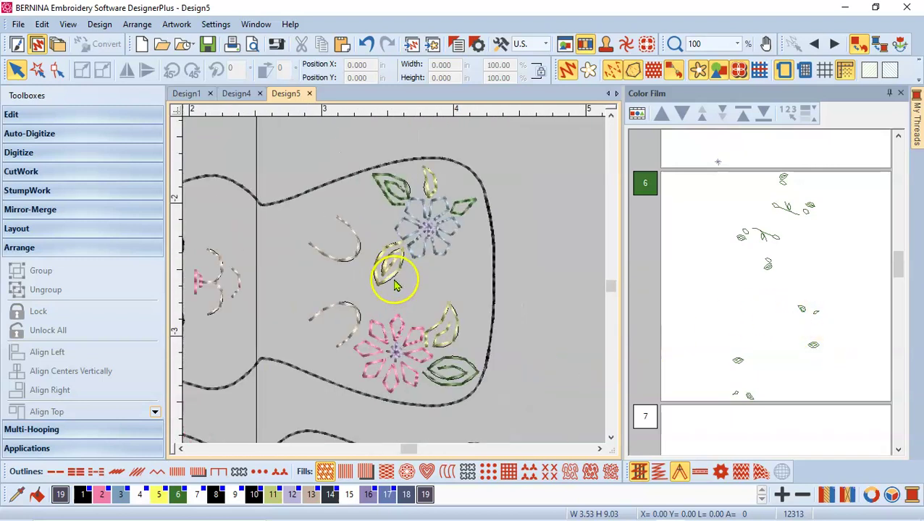
click(395, 201)
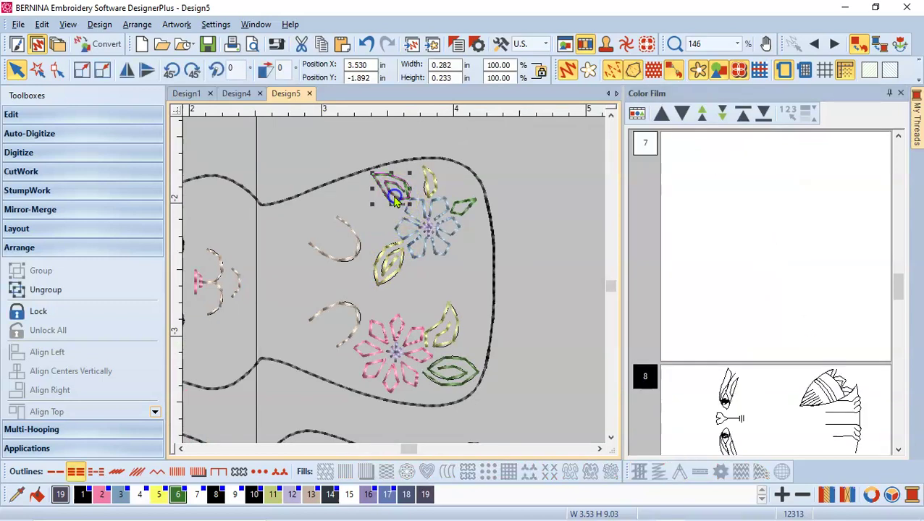
ctrl+click(469, 212)
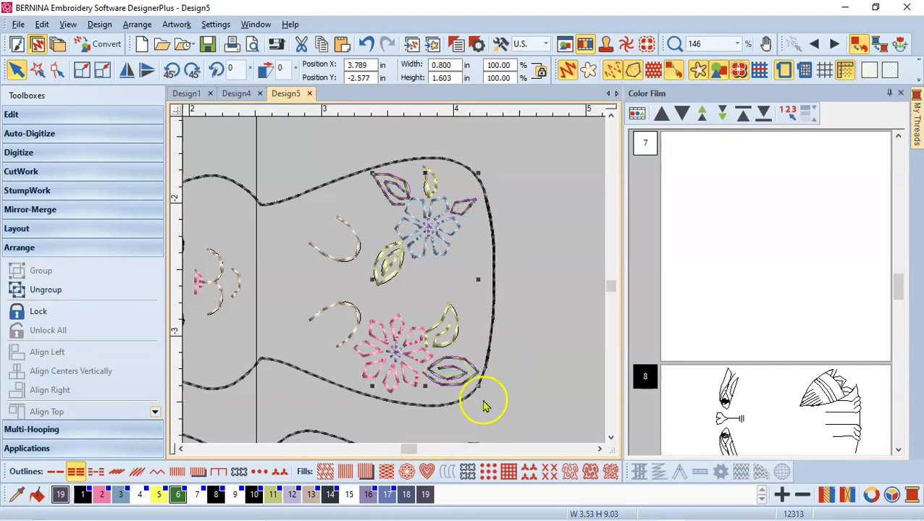
scroll(218, 302, right, 3)
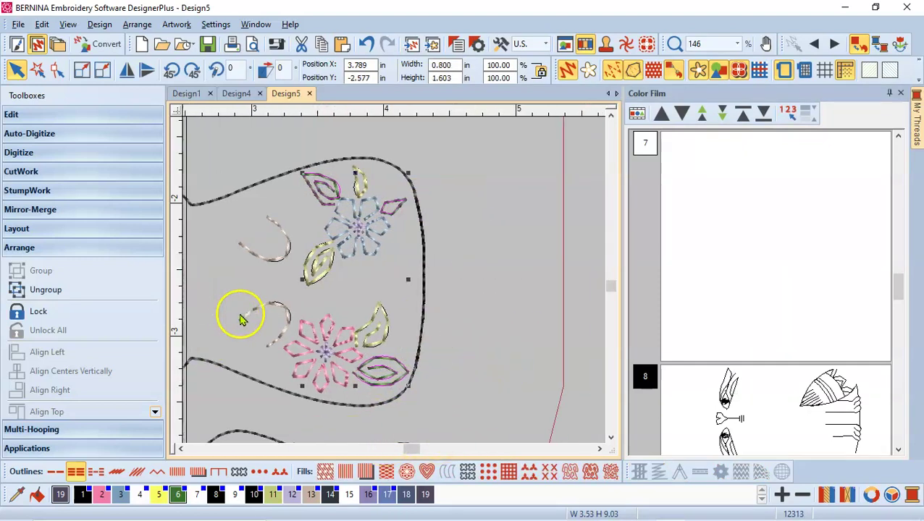
click(611, 438)
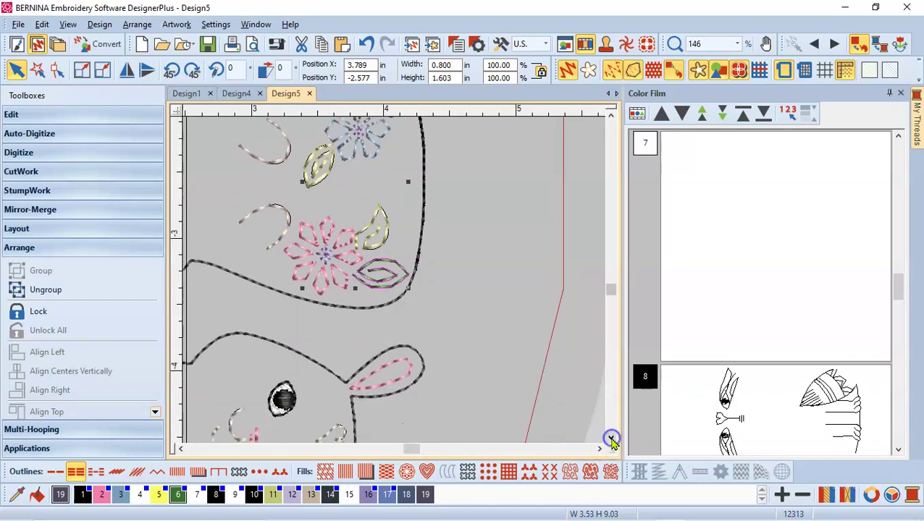
click(610, 437)
click(180, 449)
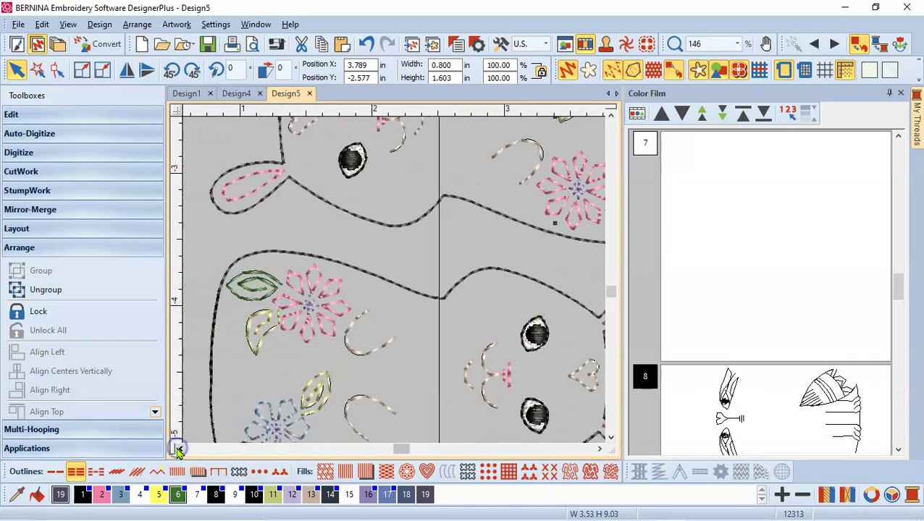
click(251, 285)
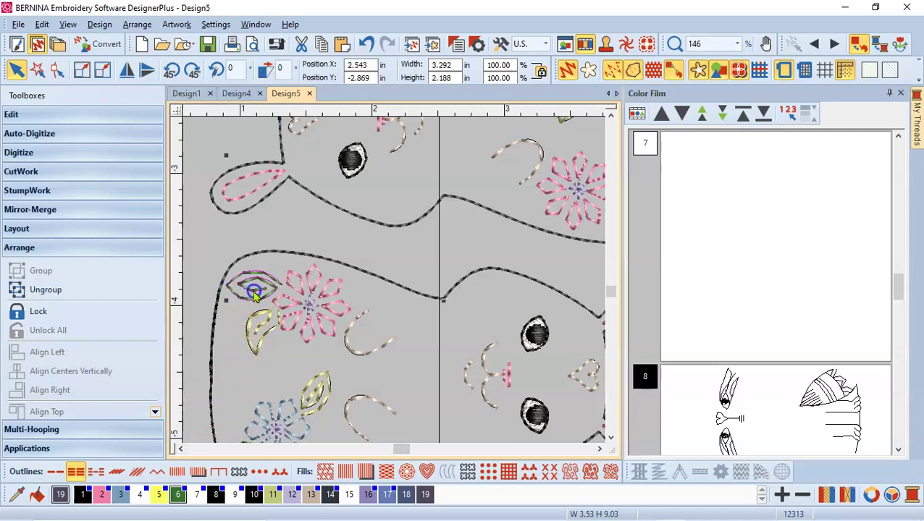
click(610, 437)
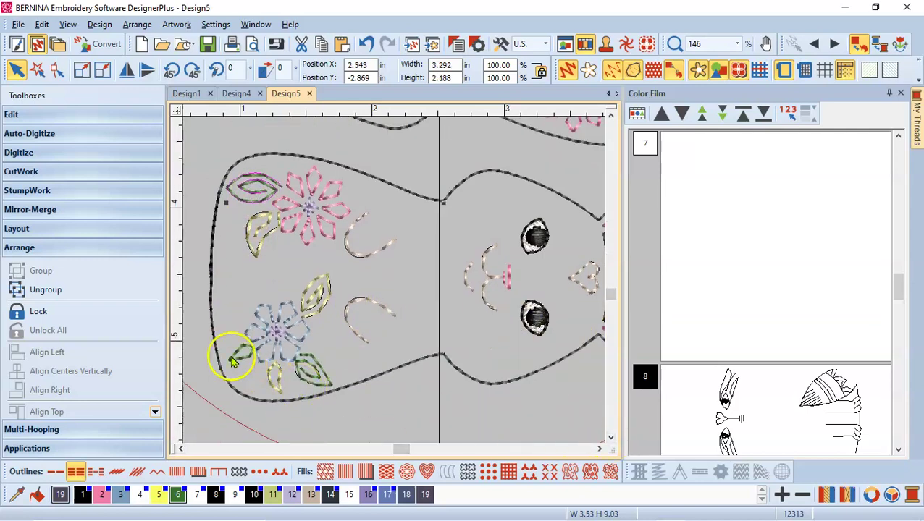
ctrl+click(317, 374)
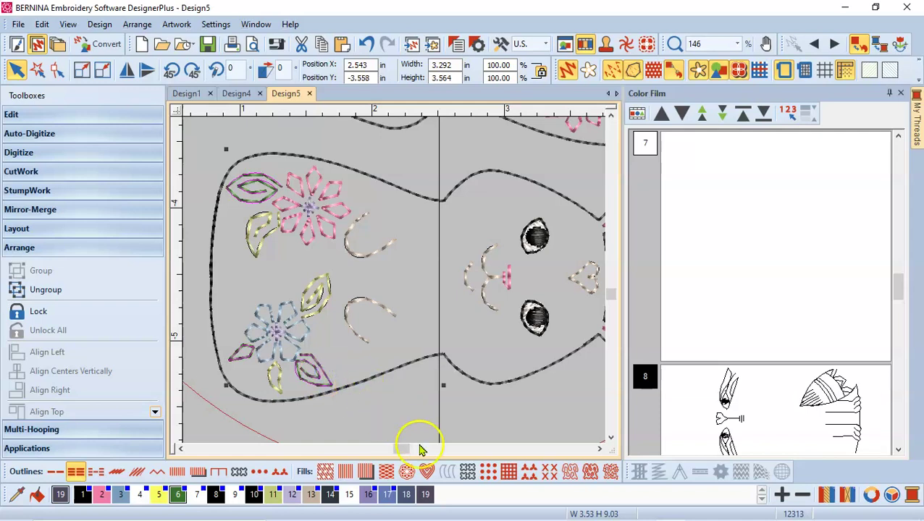
click(407, 496)
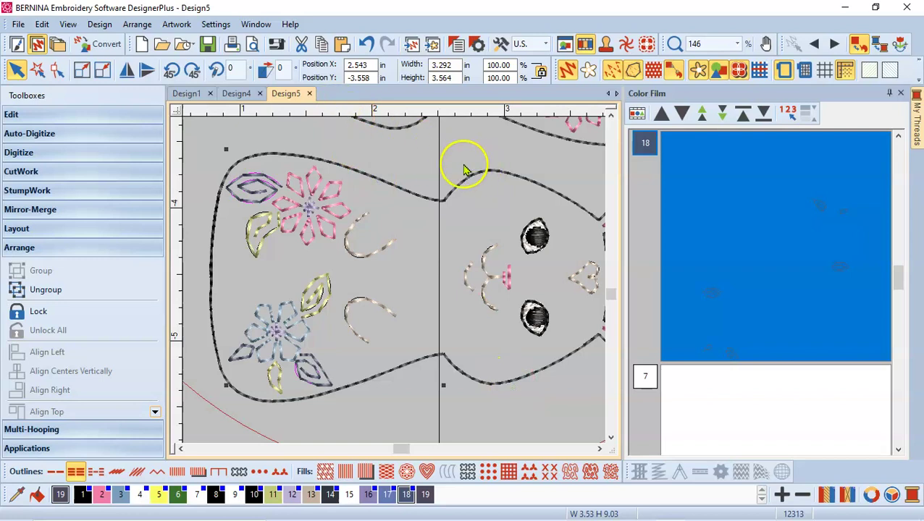
key(0)
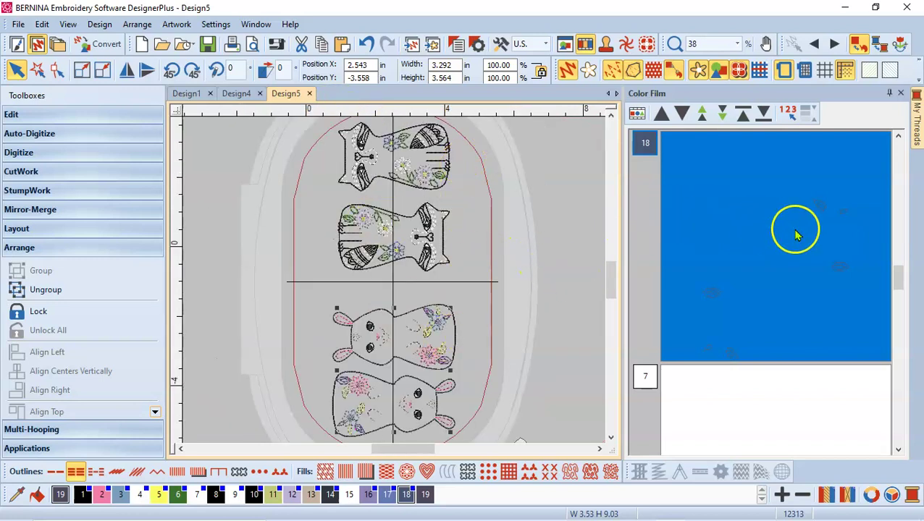
drag(898, 283, 895, 255)
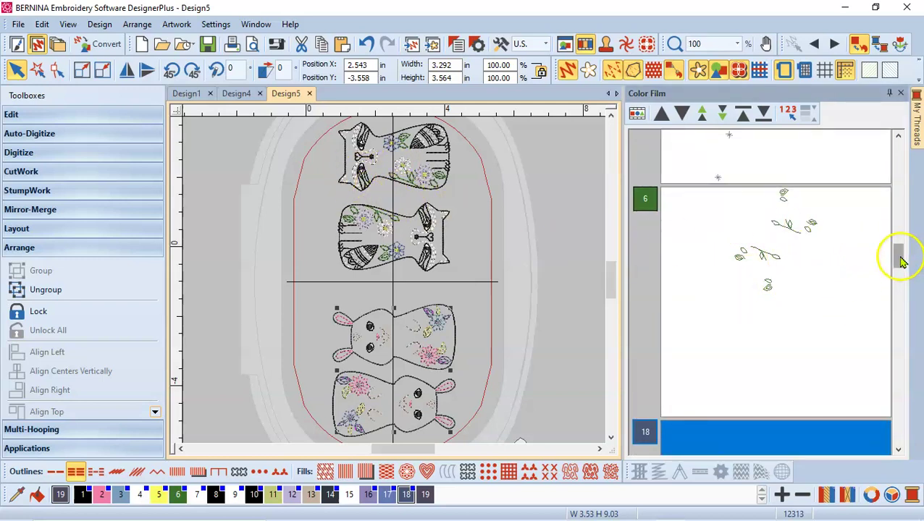
drag(900, 260, 899, 280)
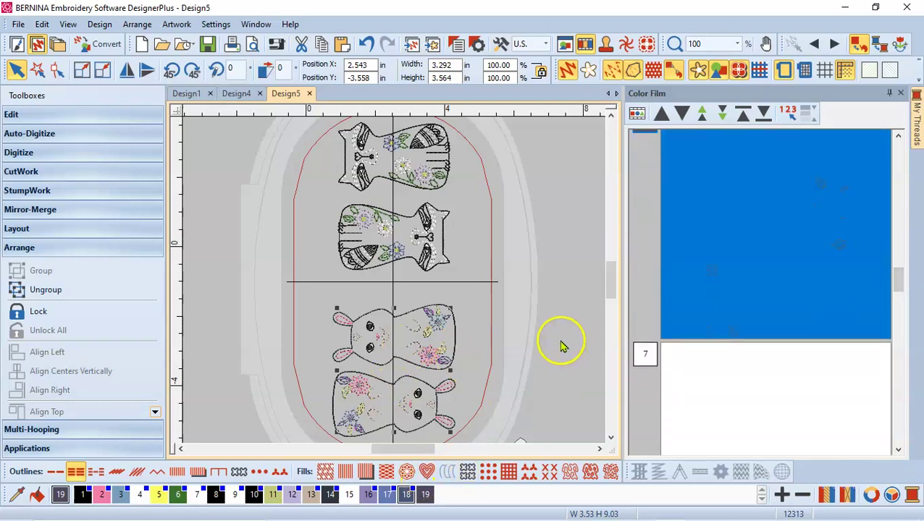
click(561, 345)
click(709, 396)
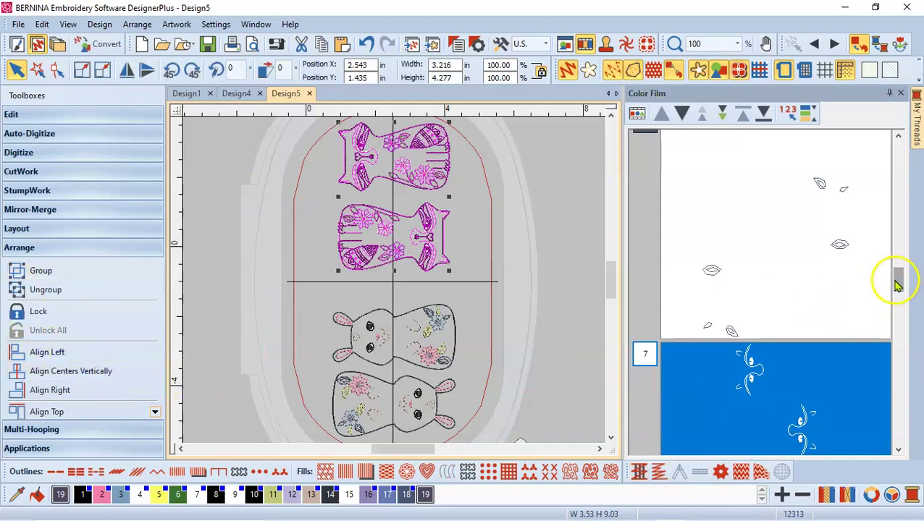
mouse_move(898, 285)
mouse_down()
mouse_move(898, 299)
mouse_move(897, 281)
mouse_up()
click(576, 331)
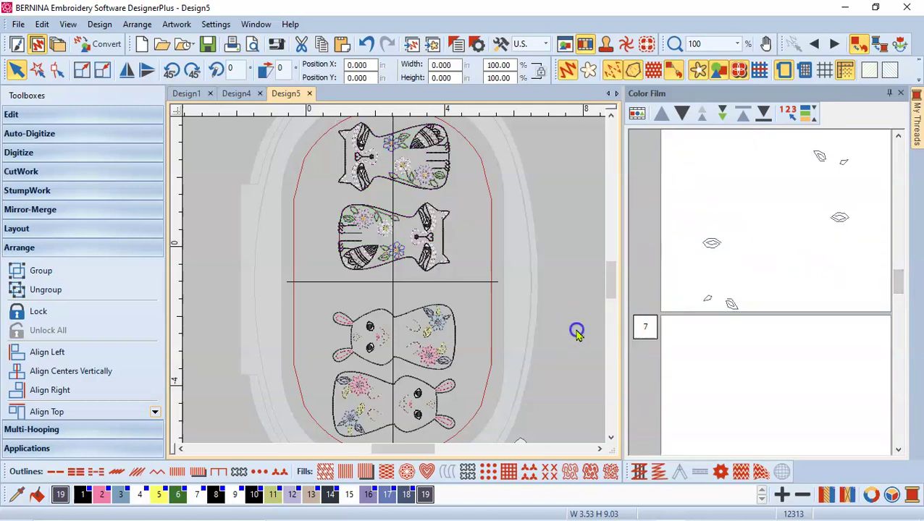
click(783, 386)
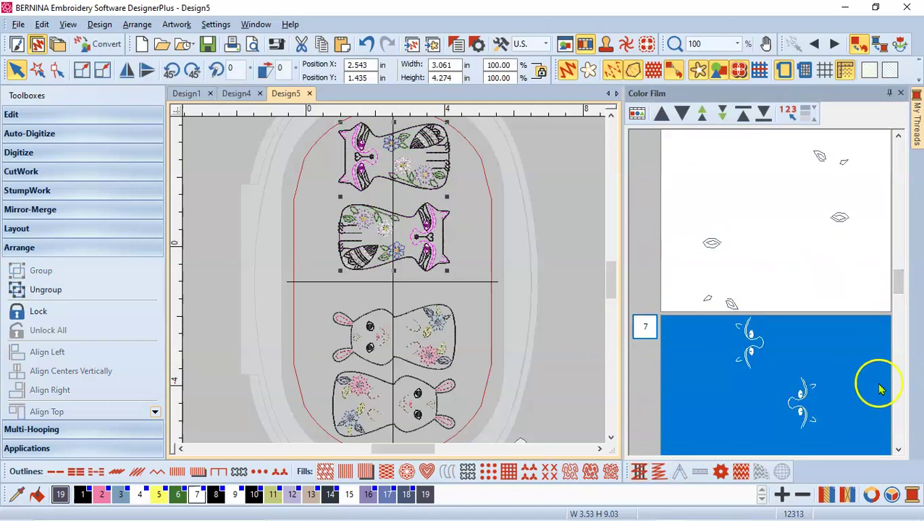
click(898, 450)
click(820, 381)
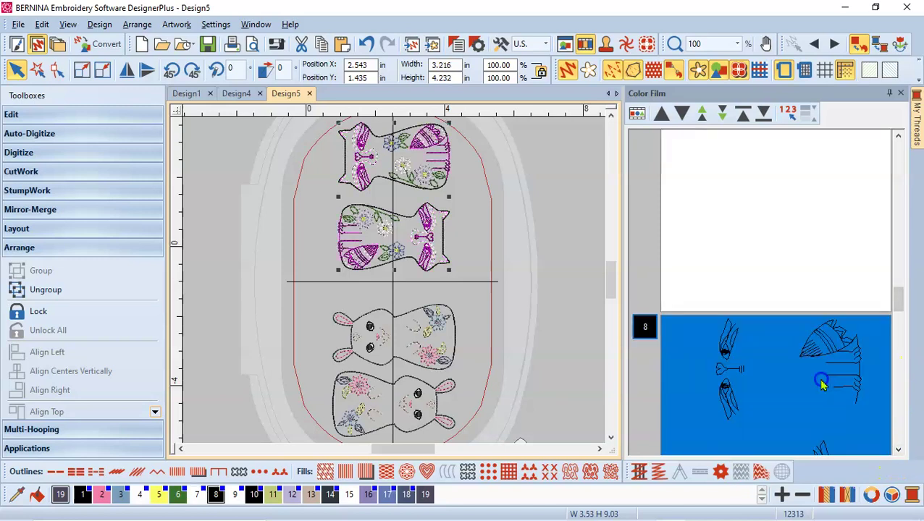
click(898, 450)
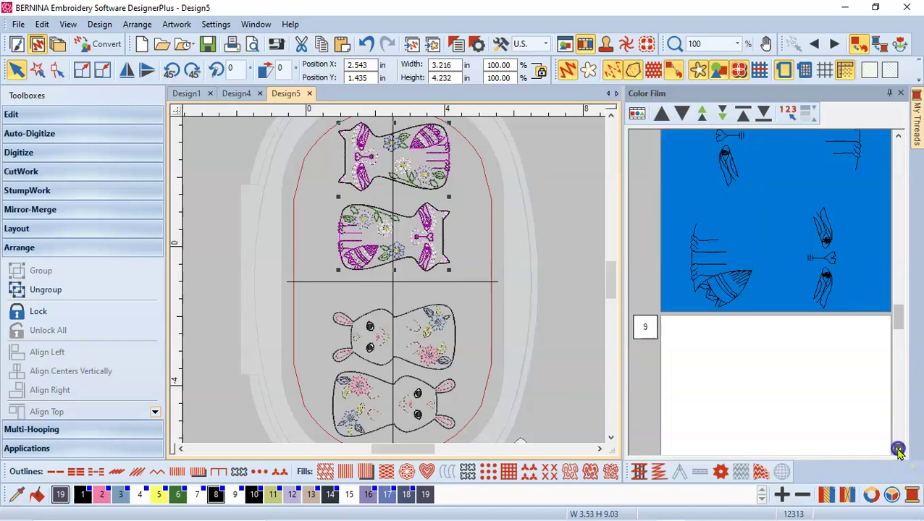
click(898, 451)
click(801, 238)
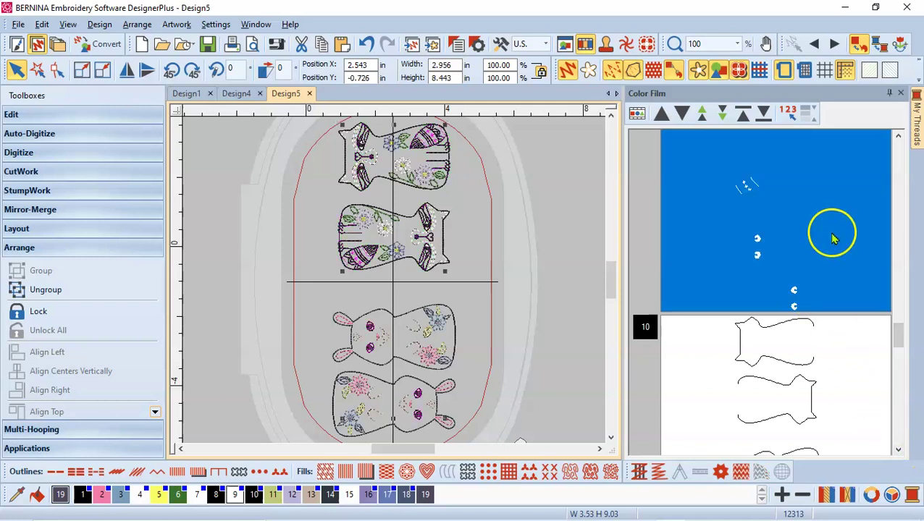
click(898, 137)
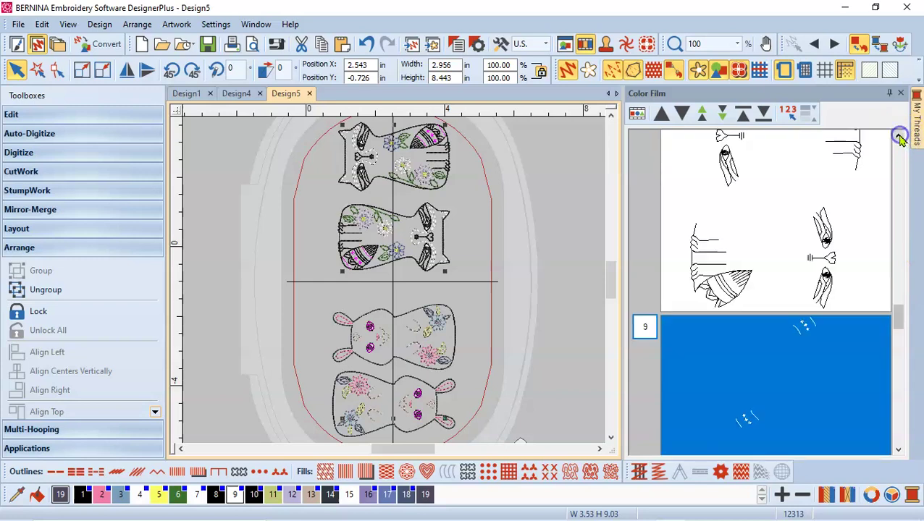
click(898, 449)
click(899, 449)
click(809, 290)
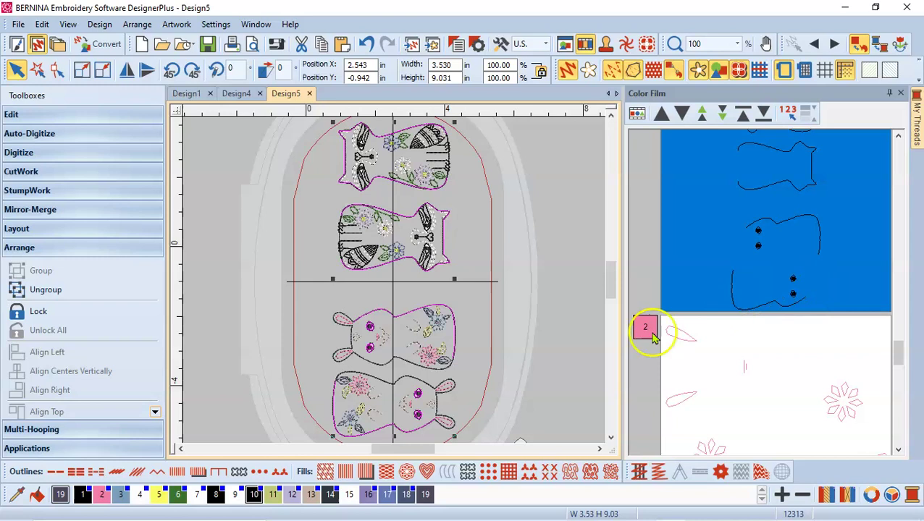
click(898, 135)
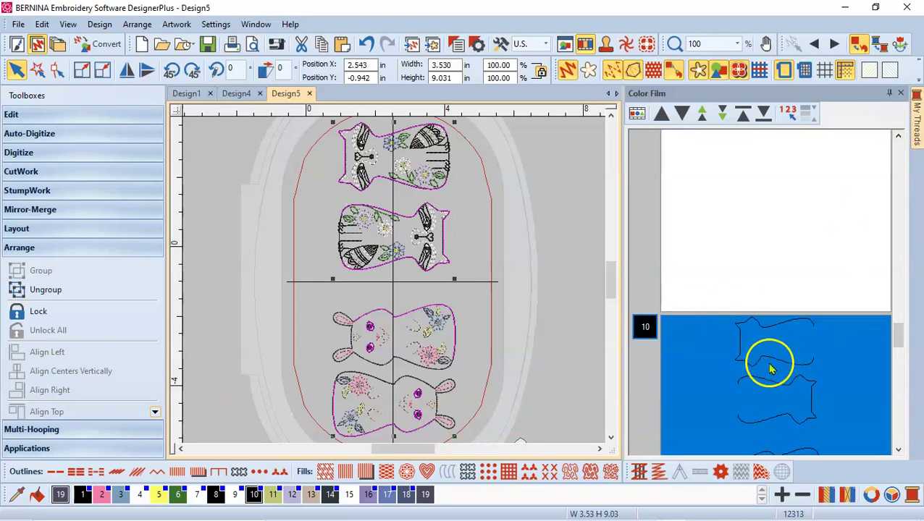
click(898, 450)
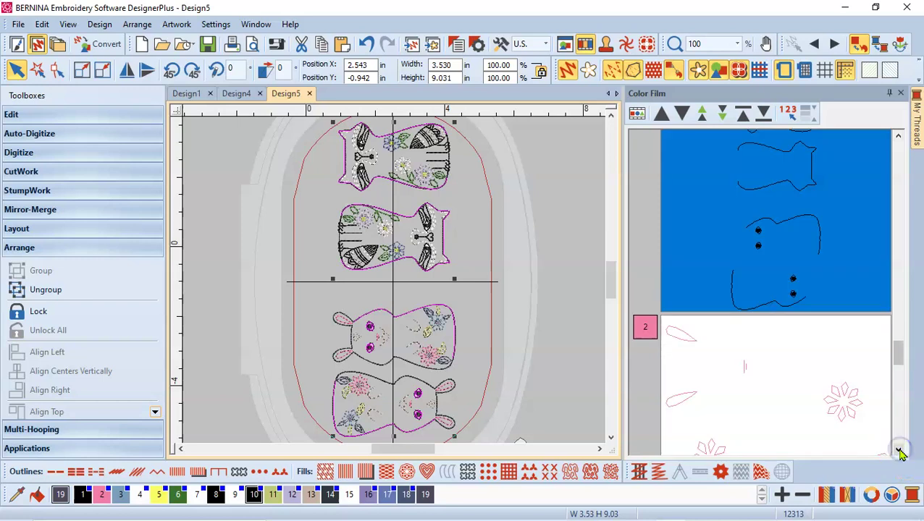
click(899, 449)
click(801, 207)
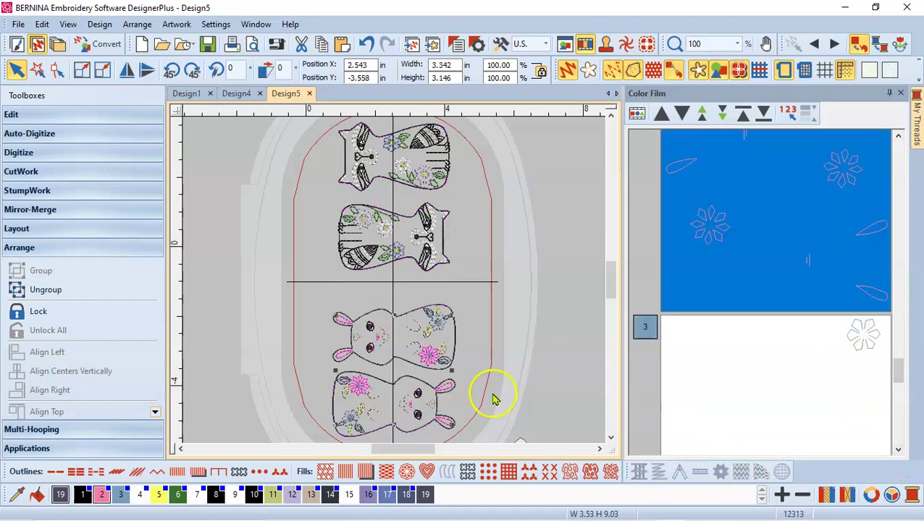
click(811, 391)
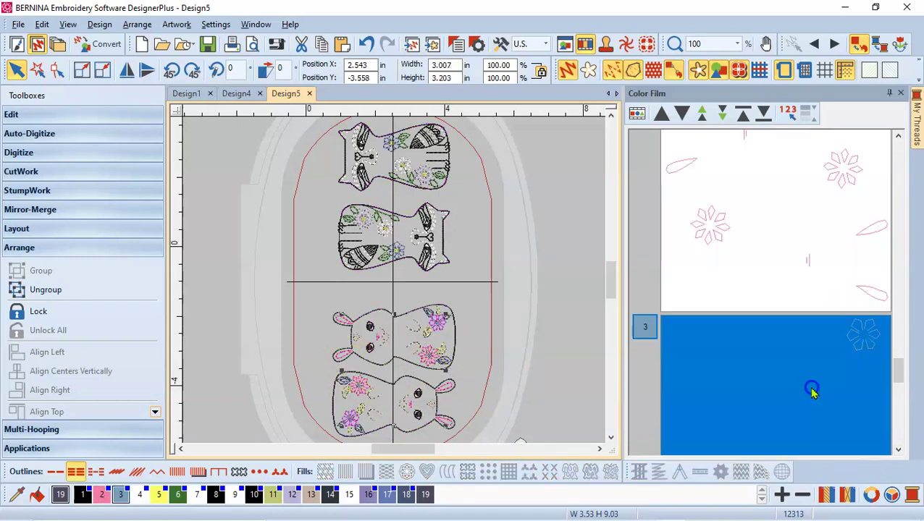
click(899, 448)
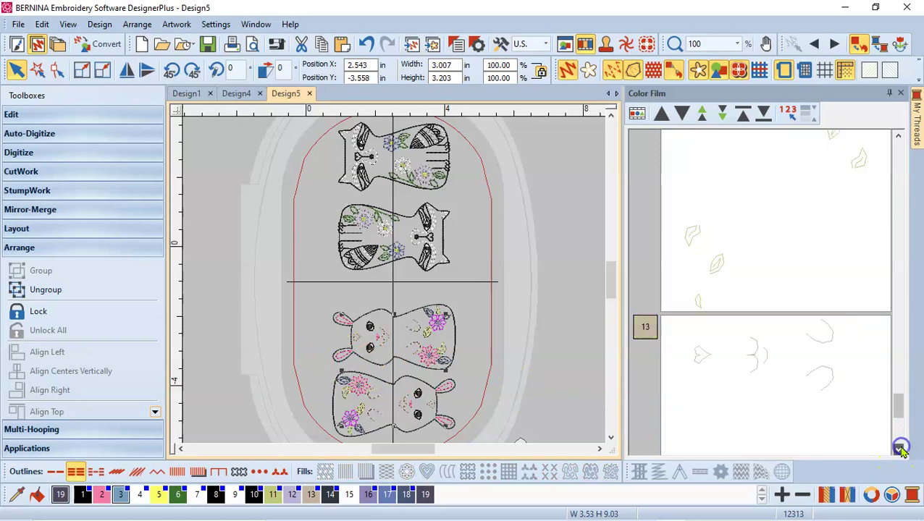
click(770, 213)
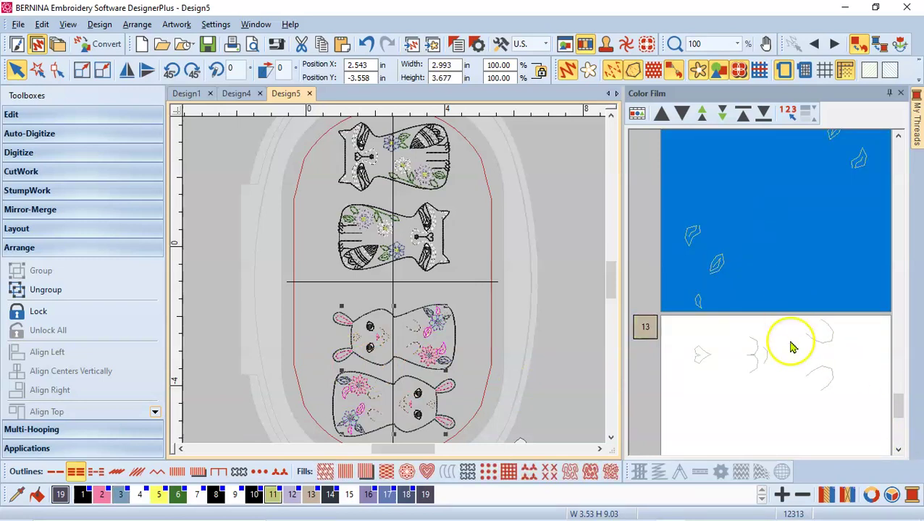
click(792, 358)
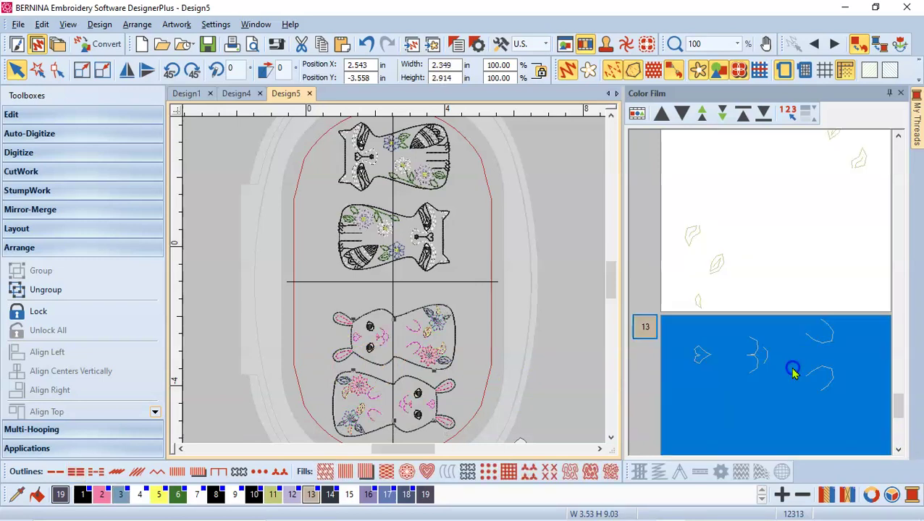
click(897, 450)
click(898, 449)
click(812, 330)
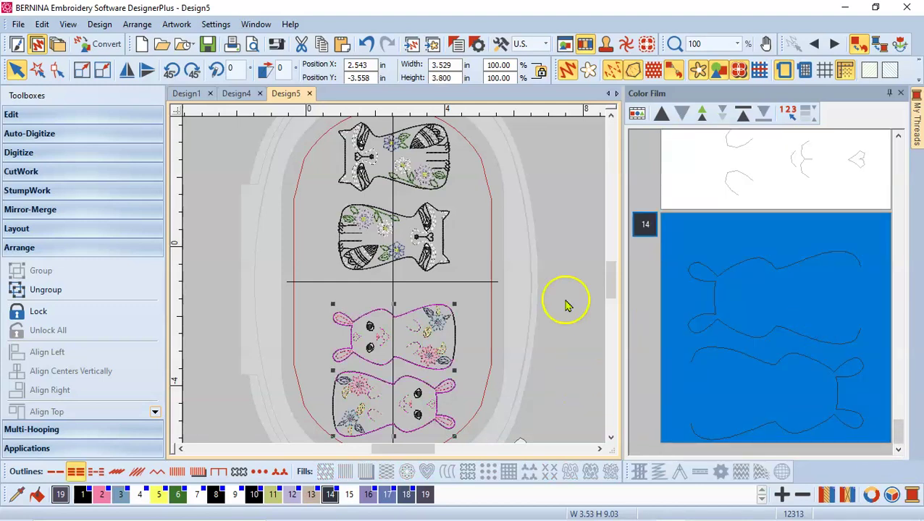
Run Design > Optimize Color Changes, accept the change from 16 to 17, and deselect.
click(101, 26)
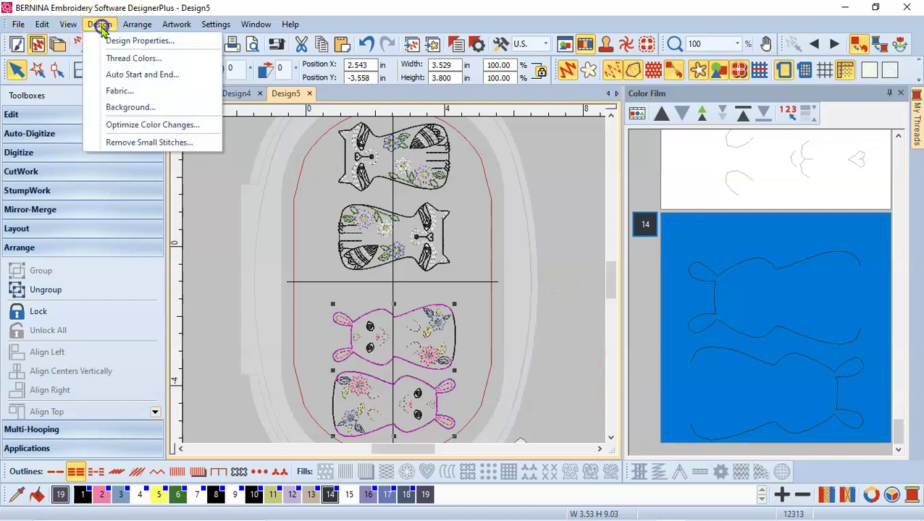
click(158, 126)
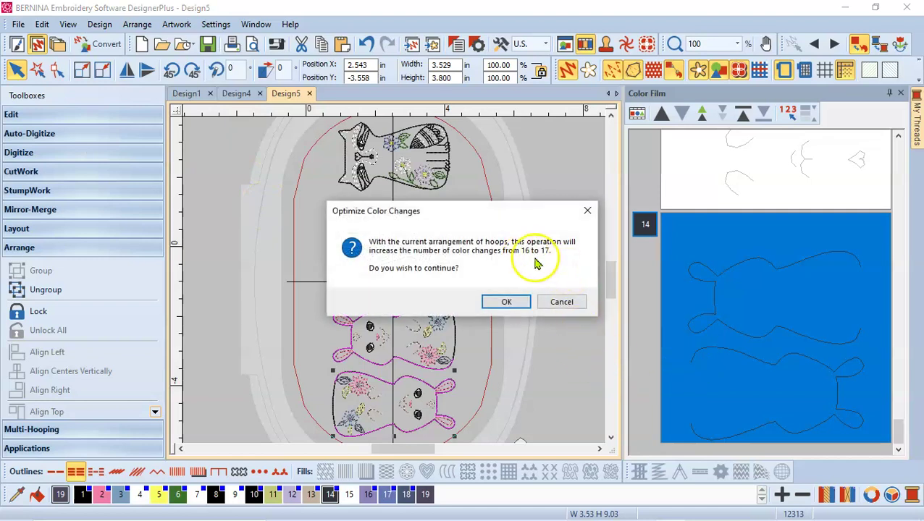
click(508, 304)
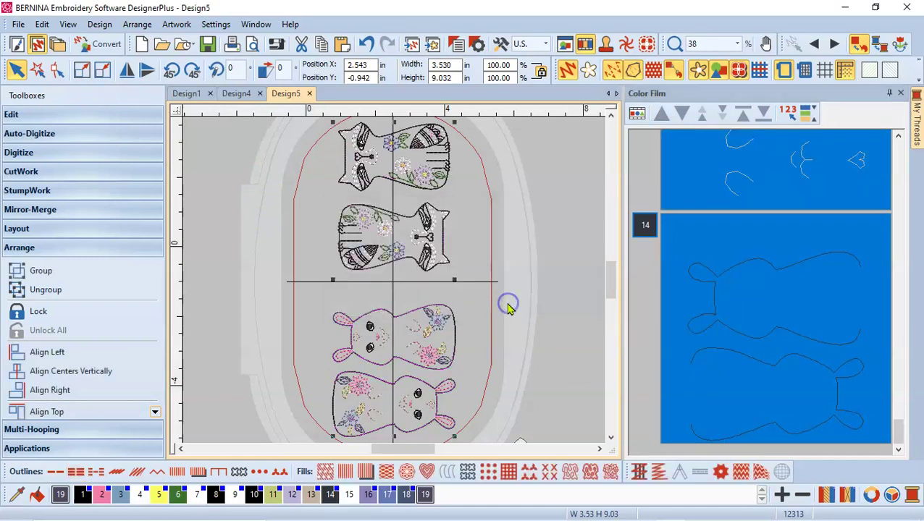
click(566, 362)
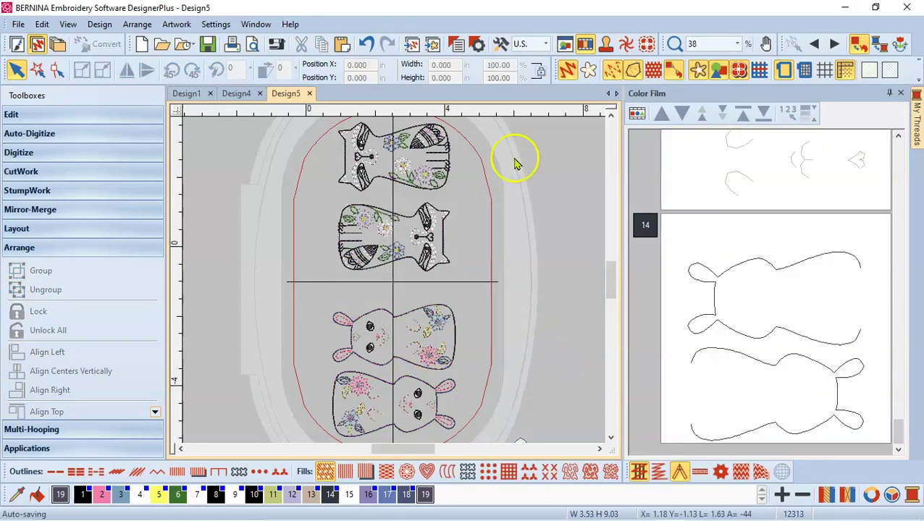
Write the design to the machine in EXP format as D:\Design5.exp and acknowledge the success message.
click(278, 46)
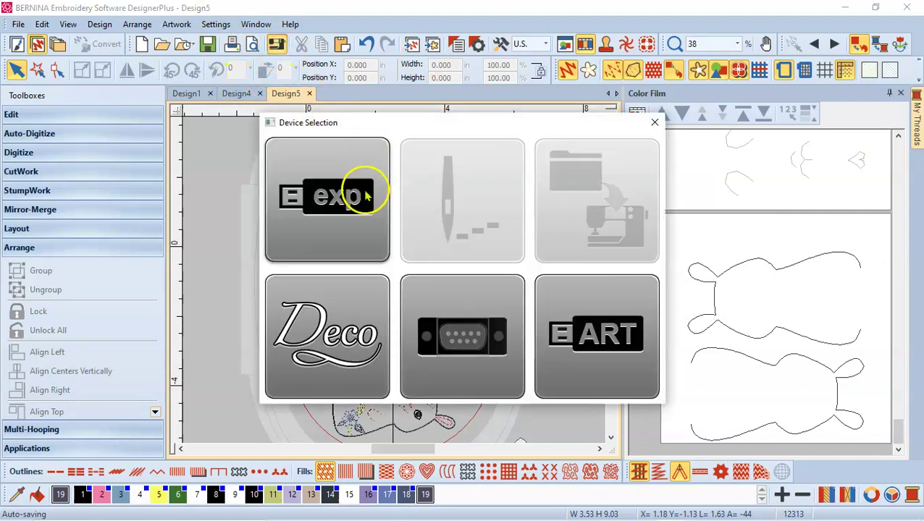
click(366, 242)
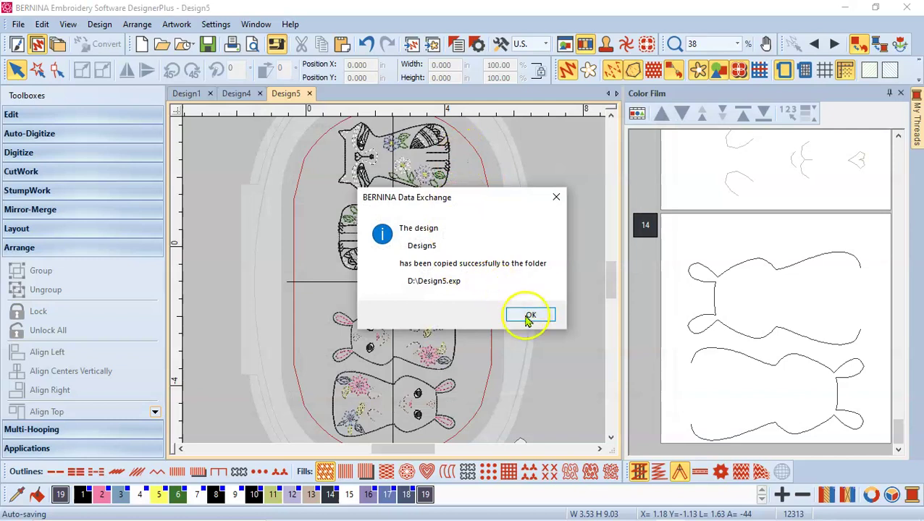
click(529, 315)
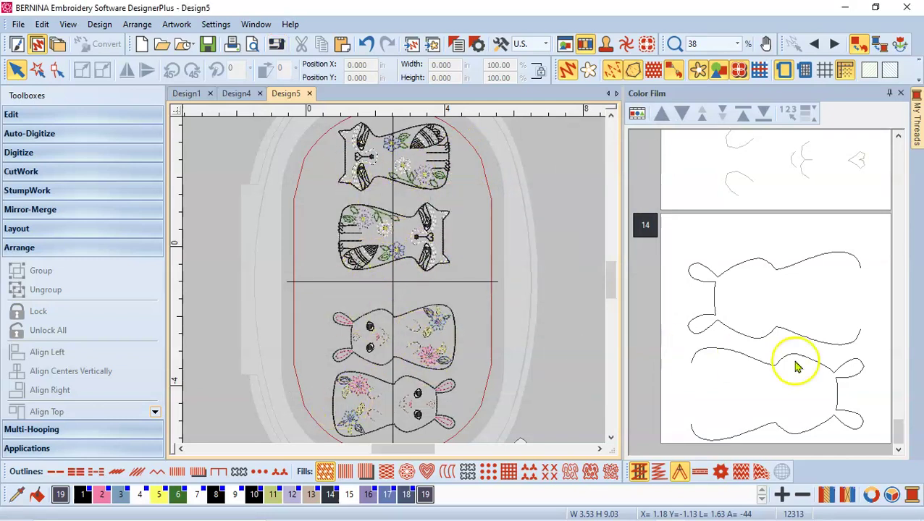
Scroll the Color Film back to the top and close the program, bringing up the Design1 save prompt.
click(898, 136)
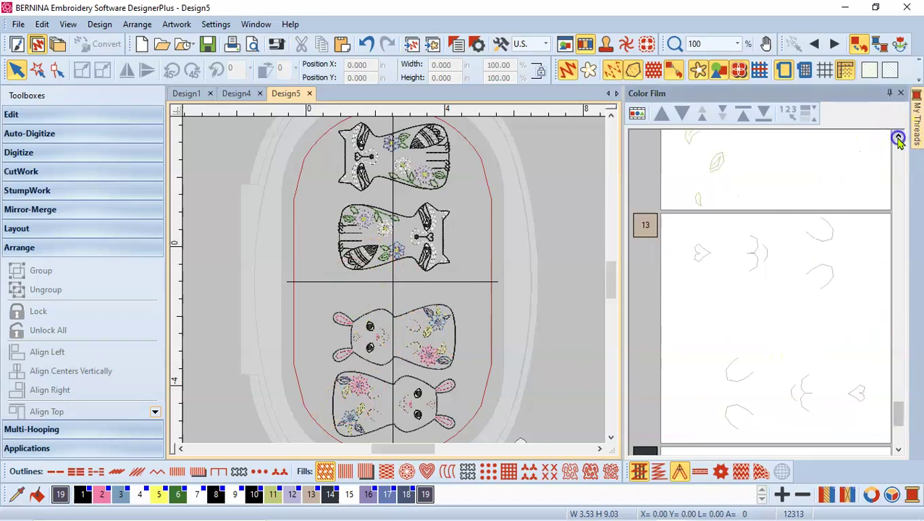
click(897, 136)
click(898, 136)
click(897, 136)
click(898, 136)
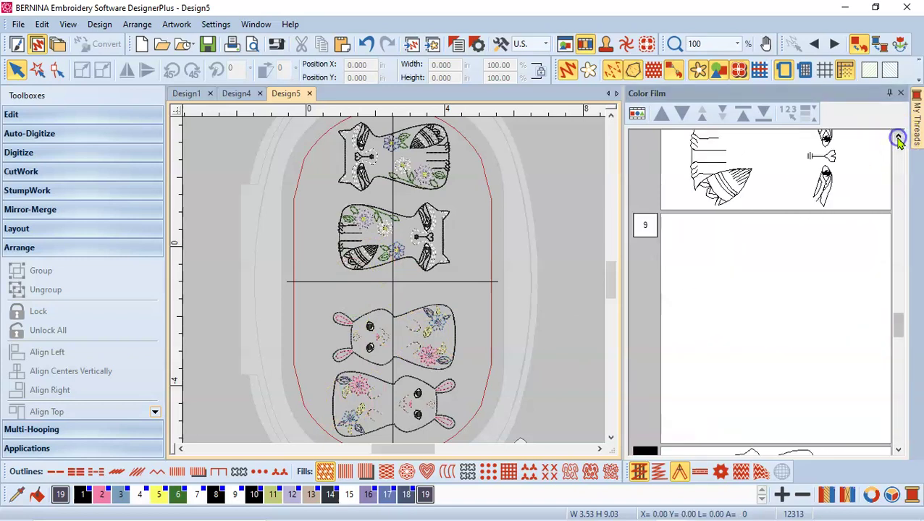
click(898, 136)
click(897, 136)
click(898, 136)
click(897, 136)
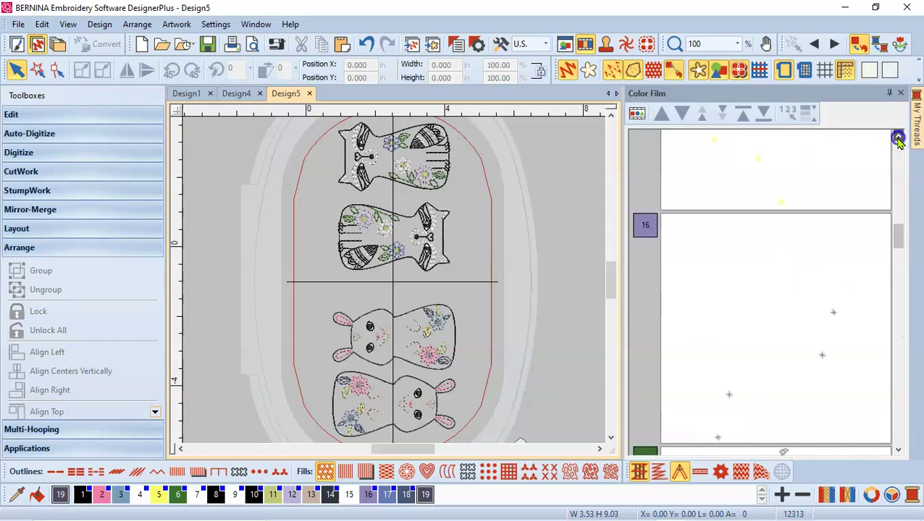
click(898, 137)
click(898, 136)
click(898, 136)
click(897, 136)
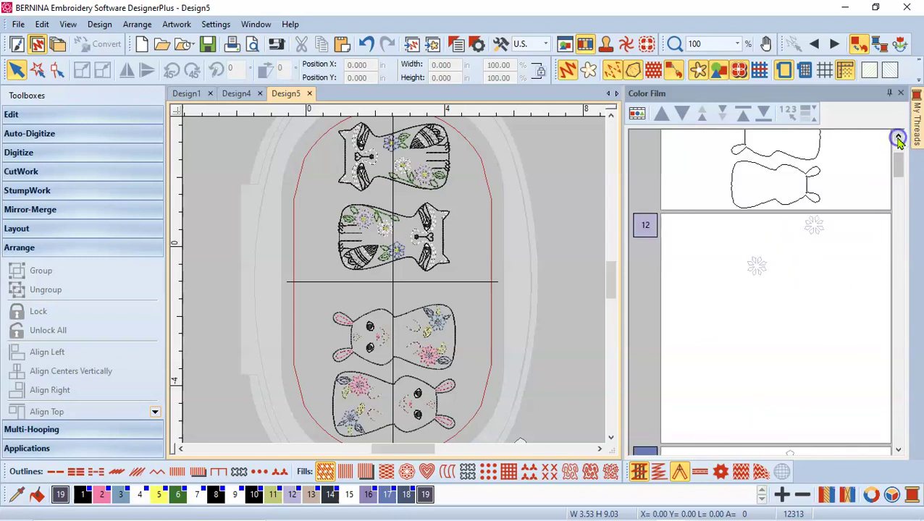
click(898, 137)
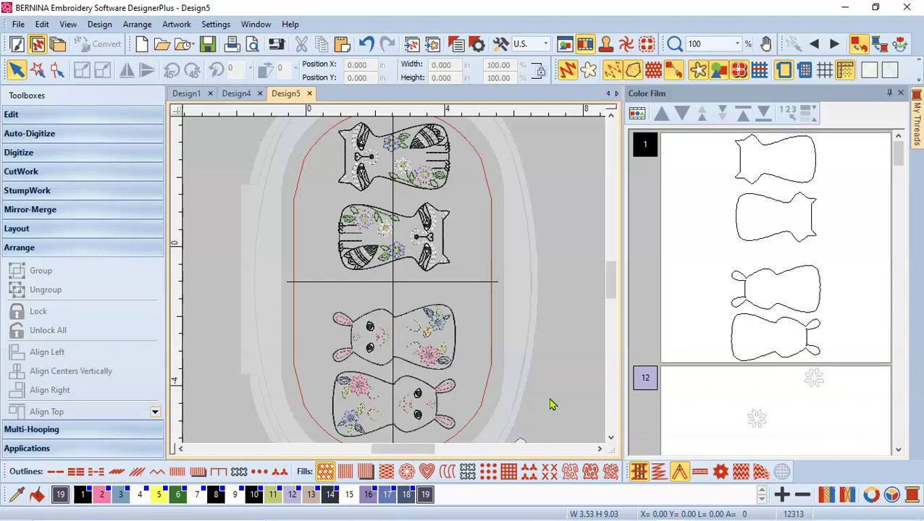
click(911, 9)
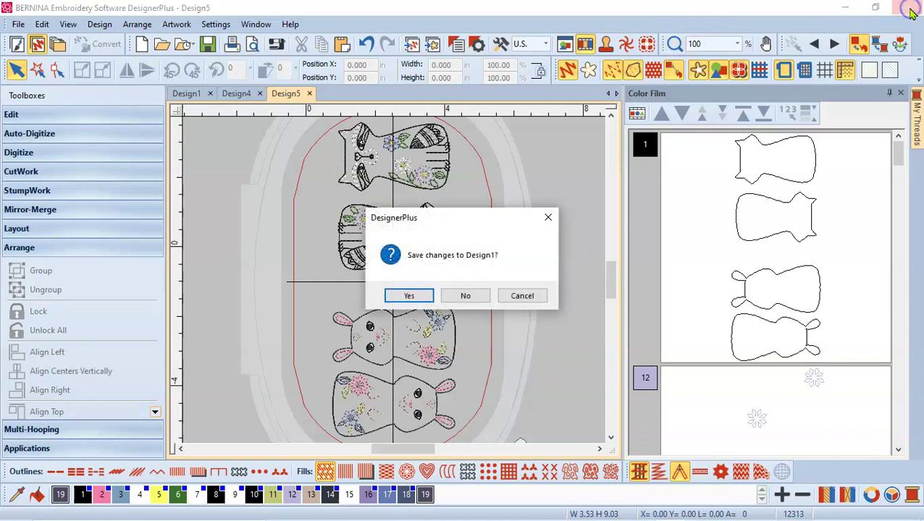